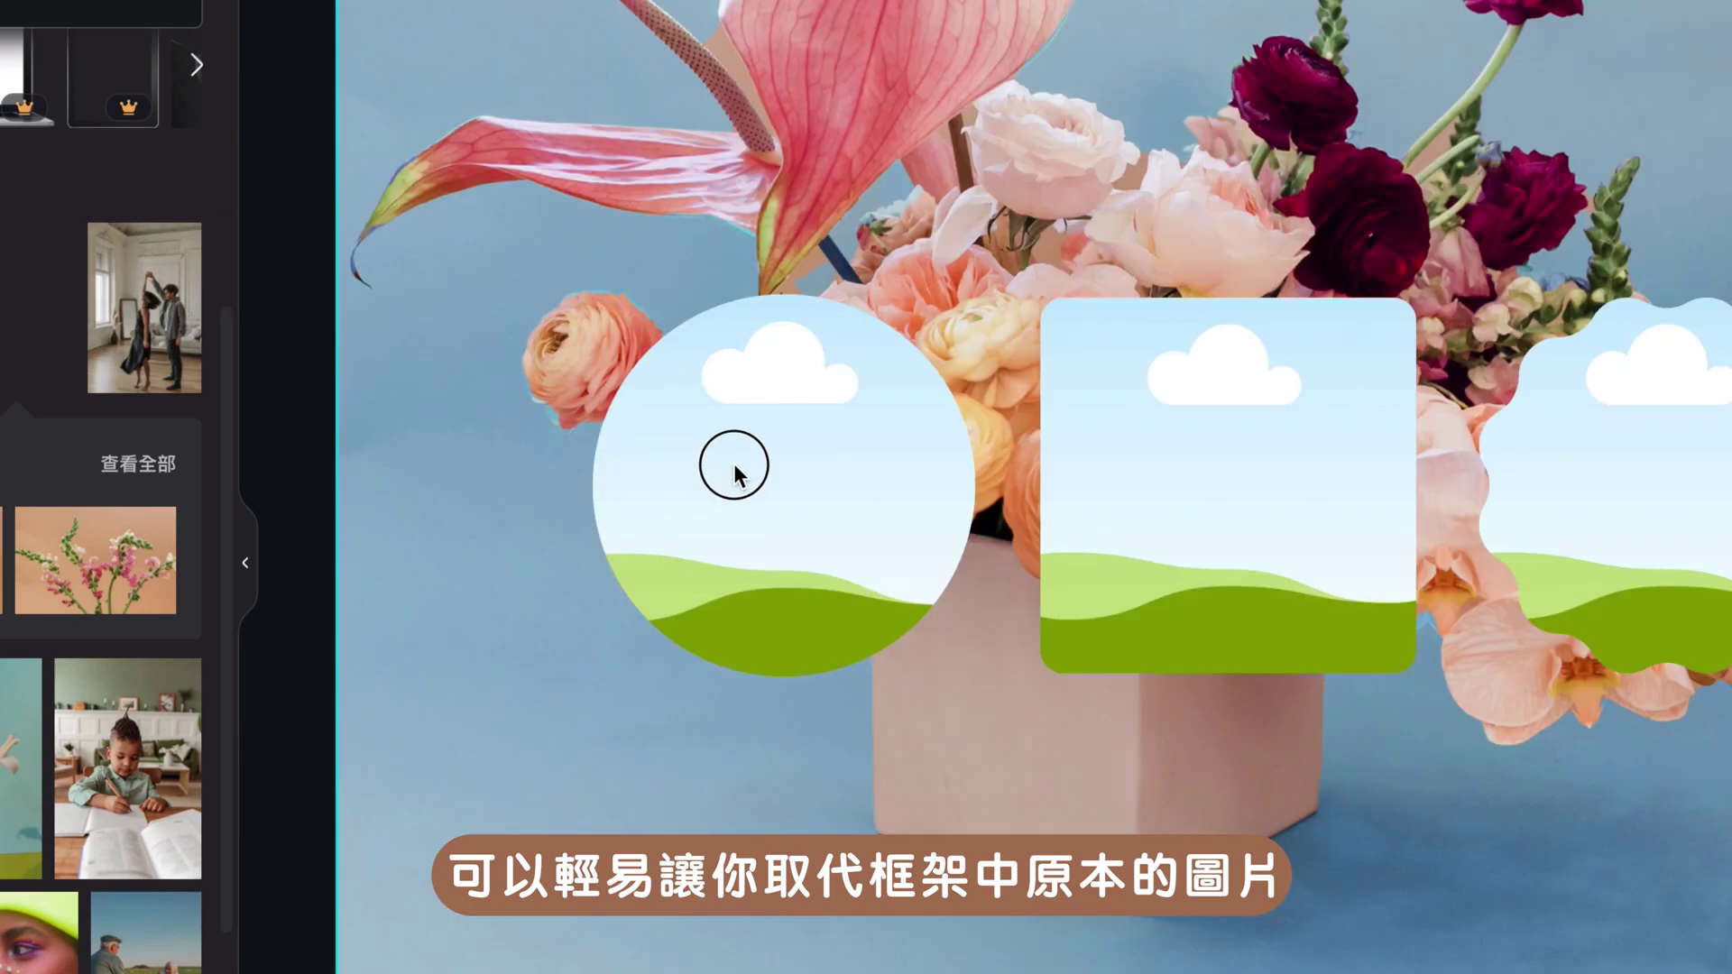
# Fill the circle and square frames with the flower and lily photos, then add A and C letter frames.
pyautogui.moveTo(34, 317); pyautogui.dragTo(734, 464)
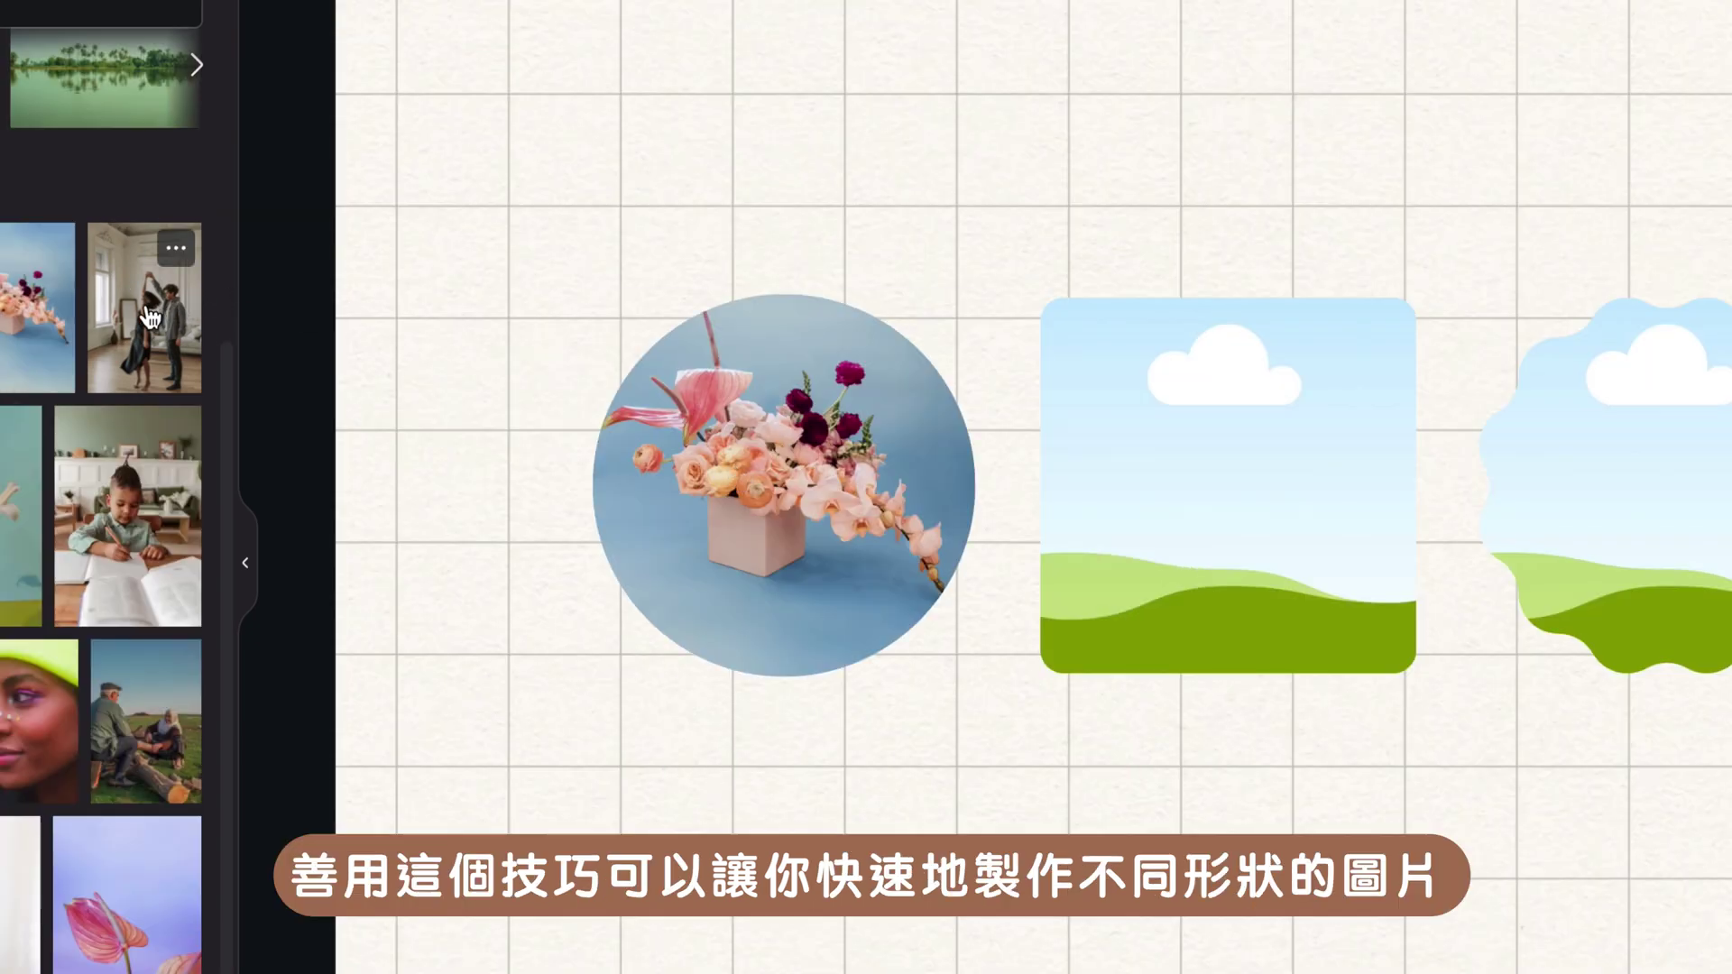
pyautogui.moveTo(7, 517); pyautogui.dragTo(1124, 491)
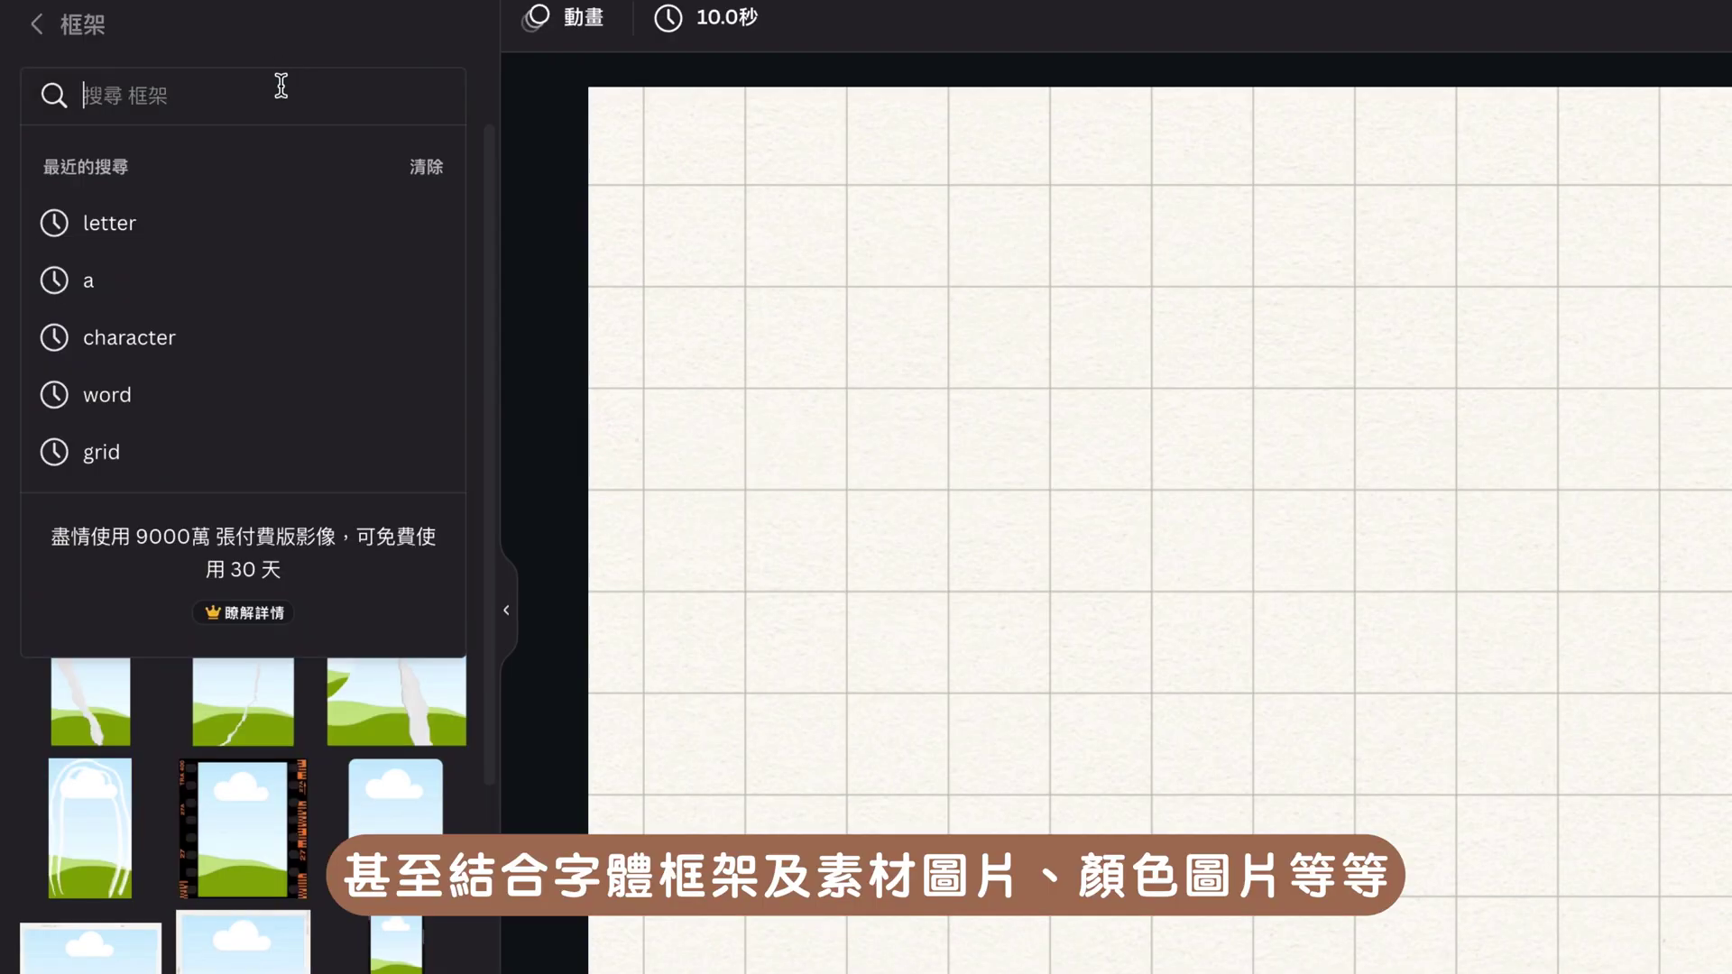
pyautogui.click(109, 223)
pyautogui.scroll(-5, 341, 448)
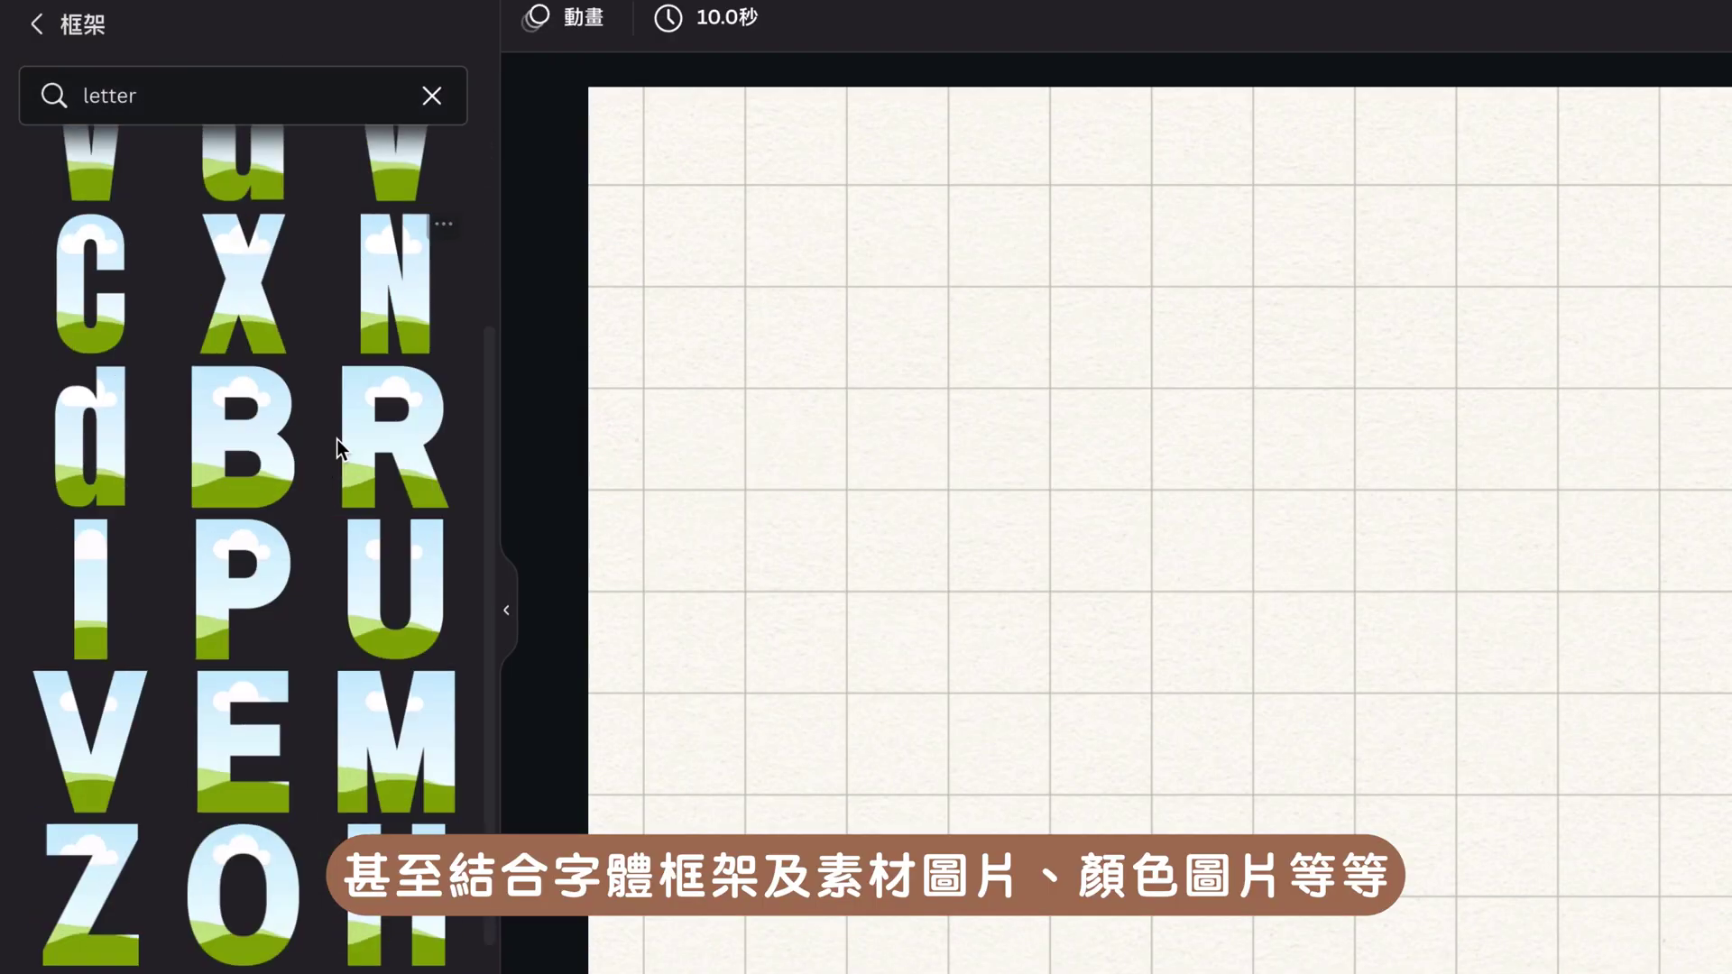
pyautogui.scroll(-10, 340, 448)
pyautogui.moveTo(397, 559)
pyautogui.mouseDown()
pyautogui.moveTo(734, 379)
pyautogui.moveTo(694, 275)
pyautogui.mouseUp()
pyautogui.scroll(-5, 243, 541)
pyautogui.scroll(-2, 244, 541)
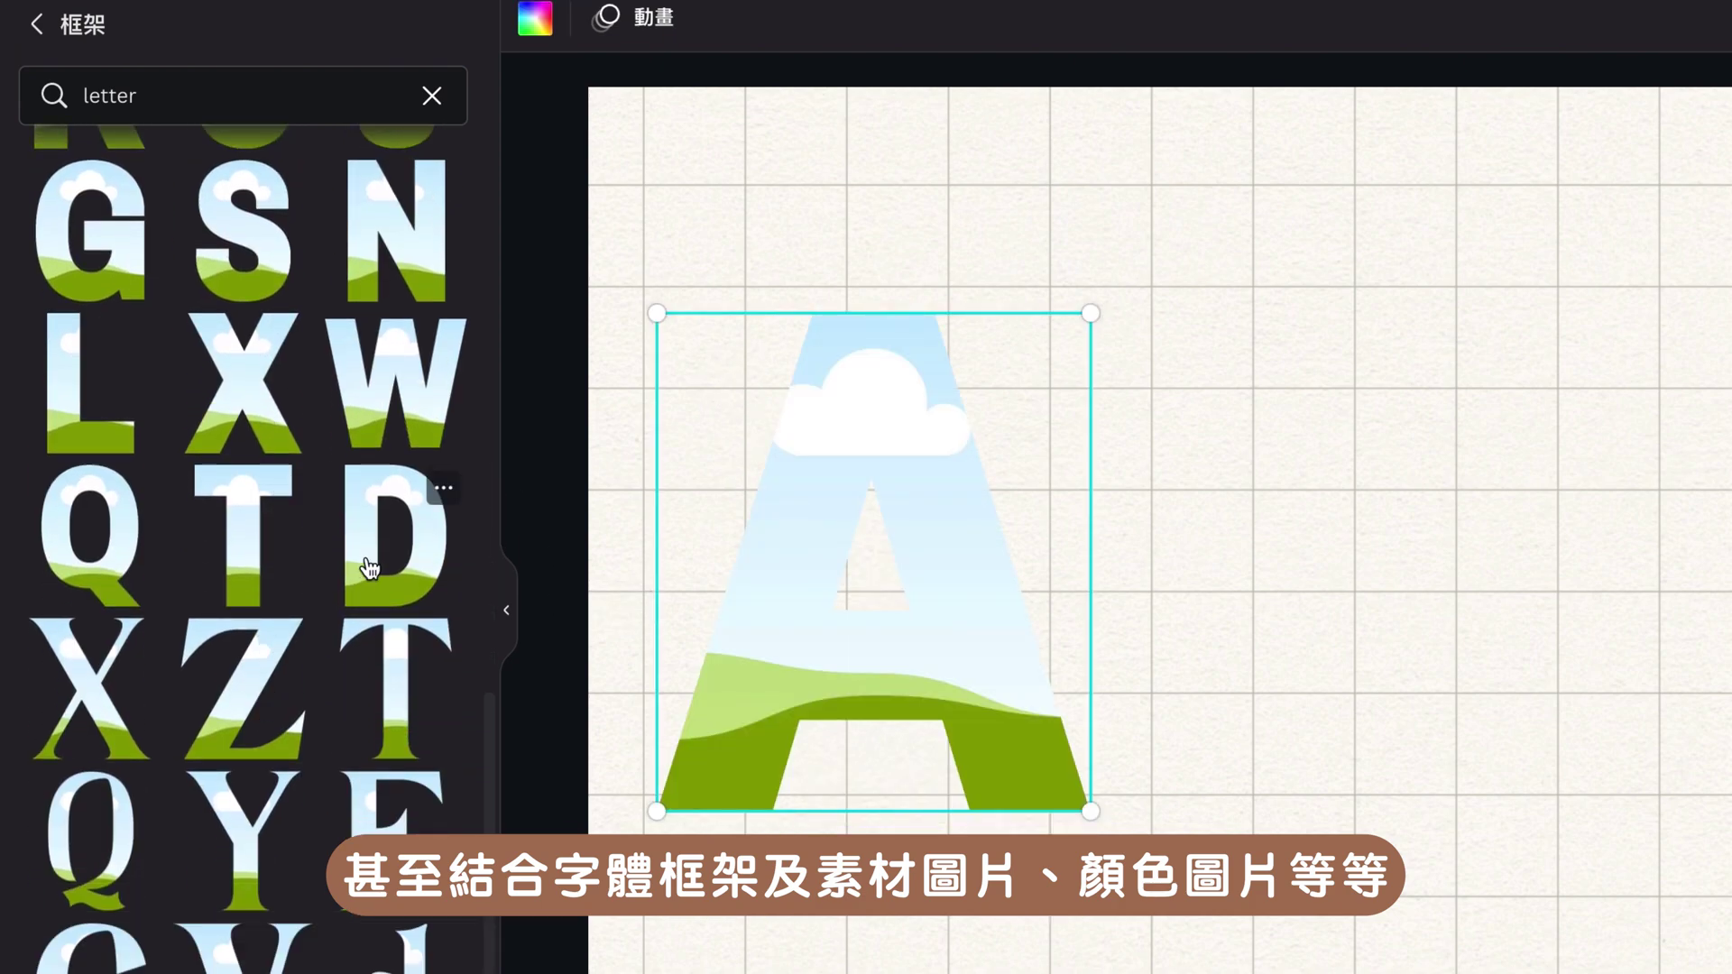
pyautogui.scroll(-6, 244, 542)
pyautogui.moveTo(127, 532); pyautogui.dragTo(1285, 640)
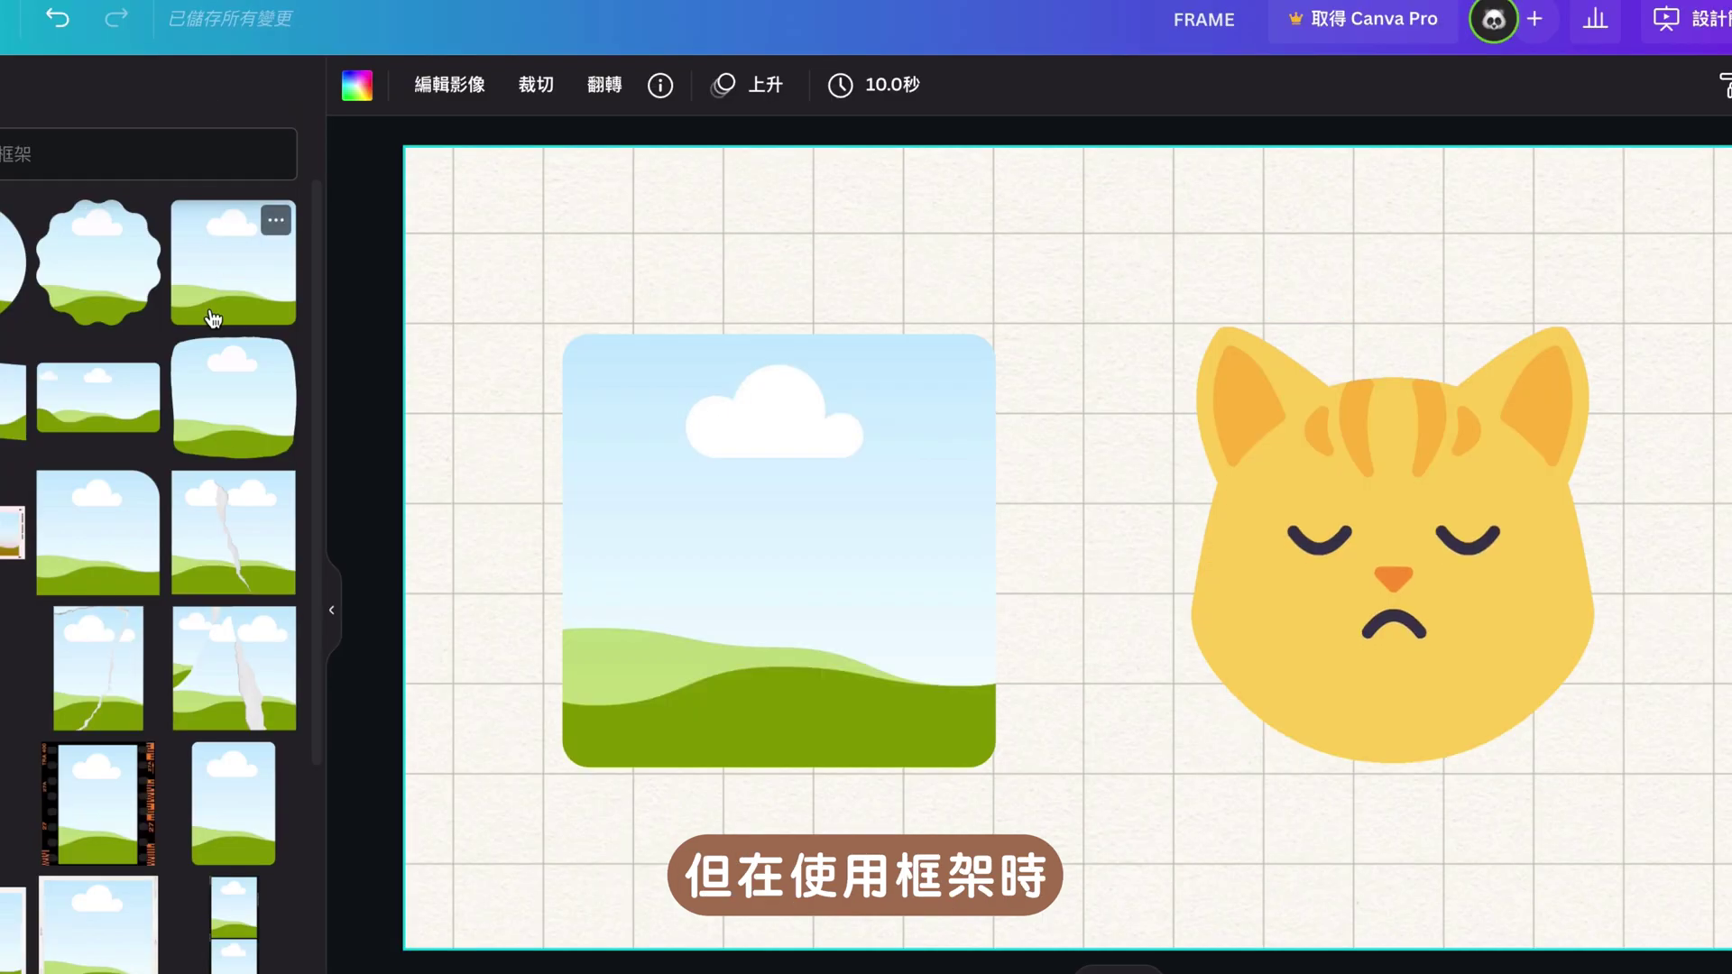
# Resize the square landscape frame from its corner handle and shift it slightly sideways.
pyautogui.scroll(-5, 213, 319)
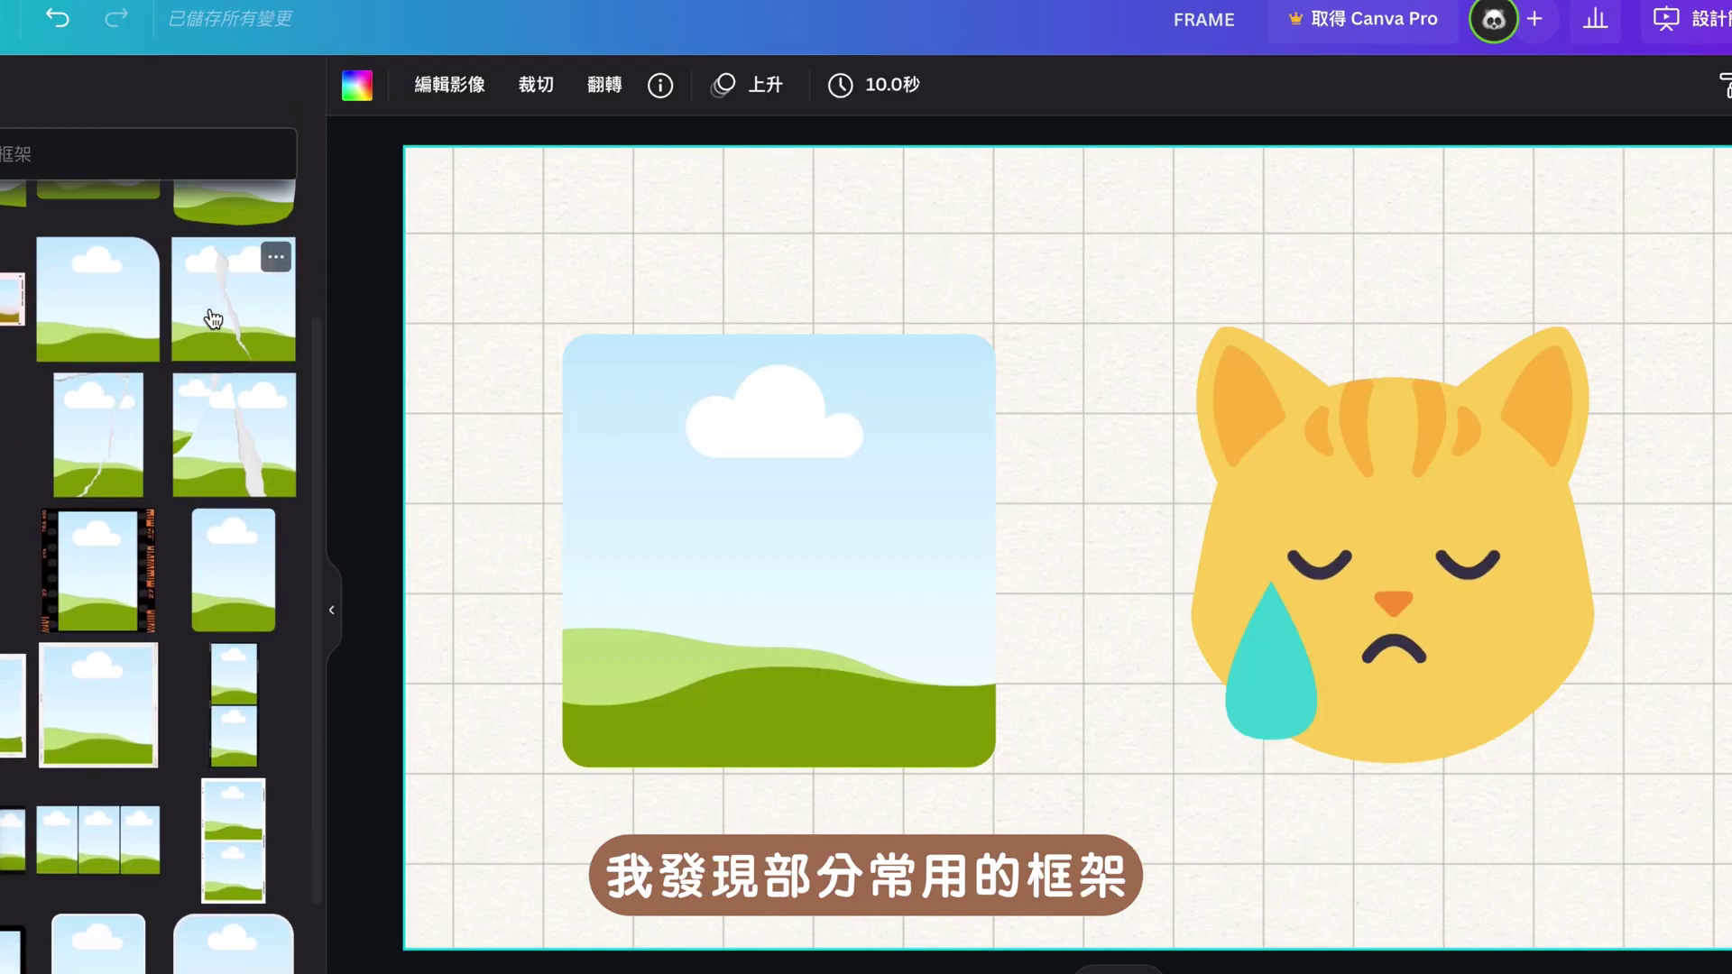
pyautogui.scroll(-2, 213, 319)
pyautogui.click(835, 437)
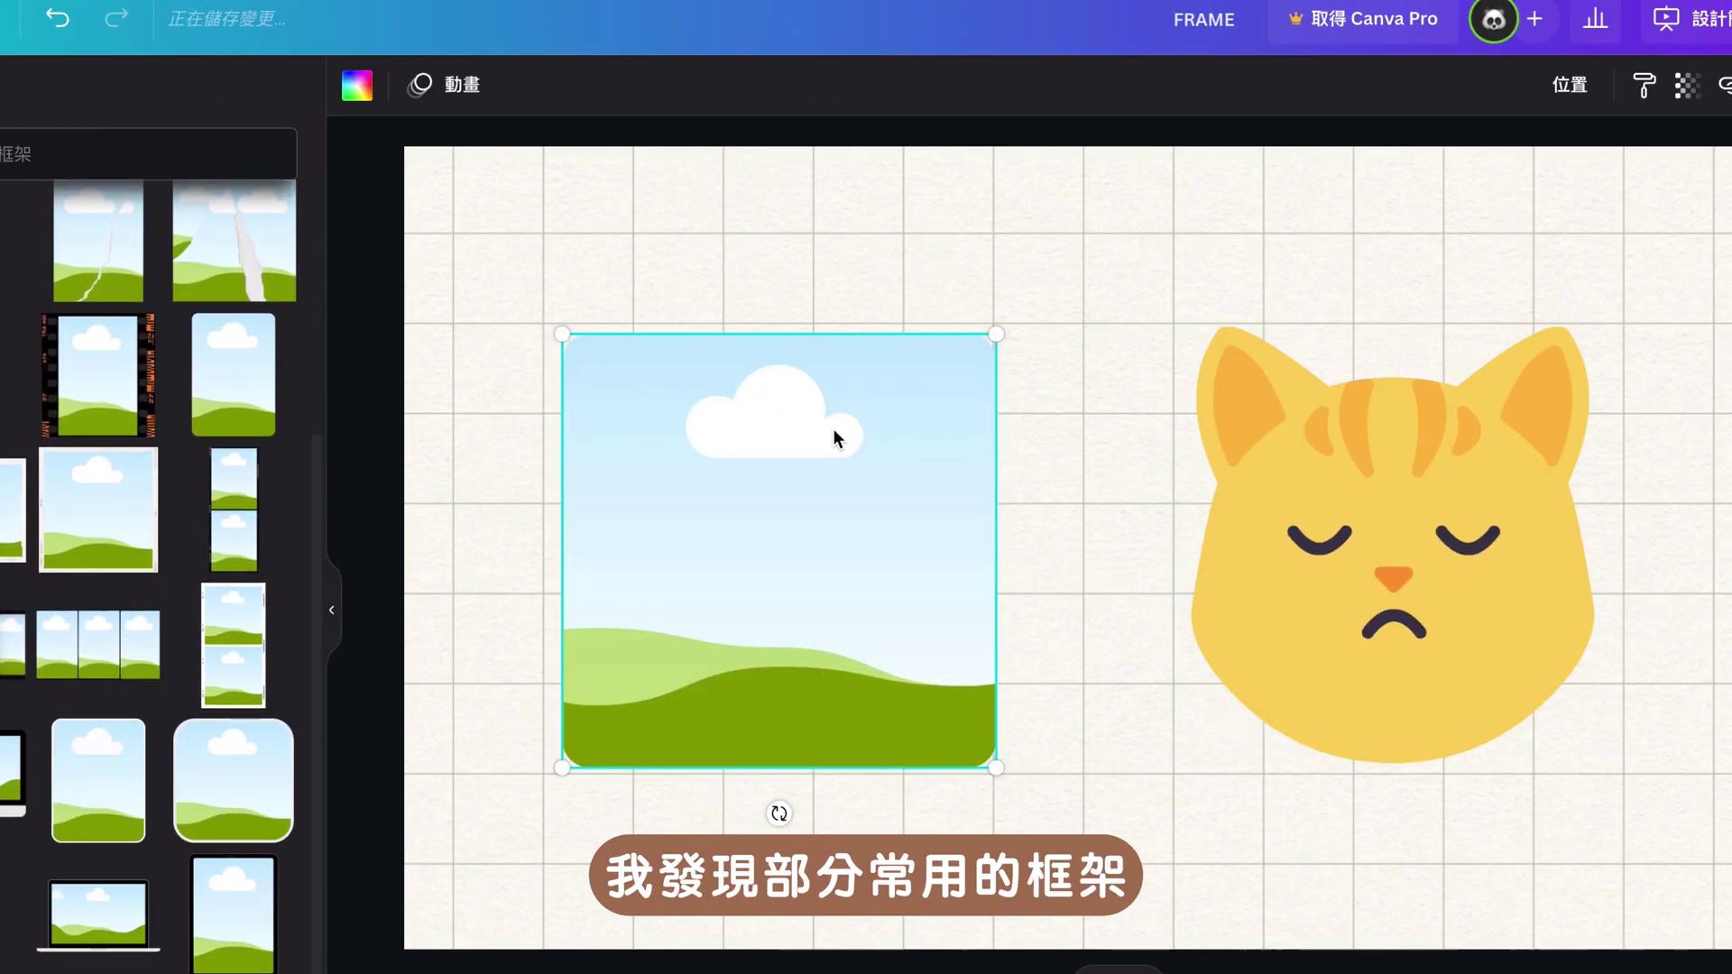
pyautogui.moveTo(995, 335)
pyautogui.mouseDown()
pyautogui.moveTo(998, 377)
pyautogui.moveTo(1086, 337)
pyautogui.moveTo(1028, 348)
pyautogui.mouseUp()
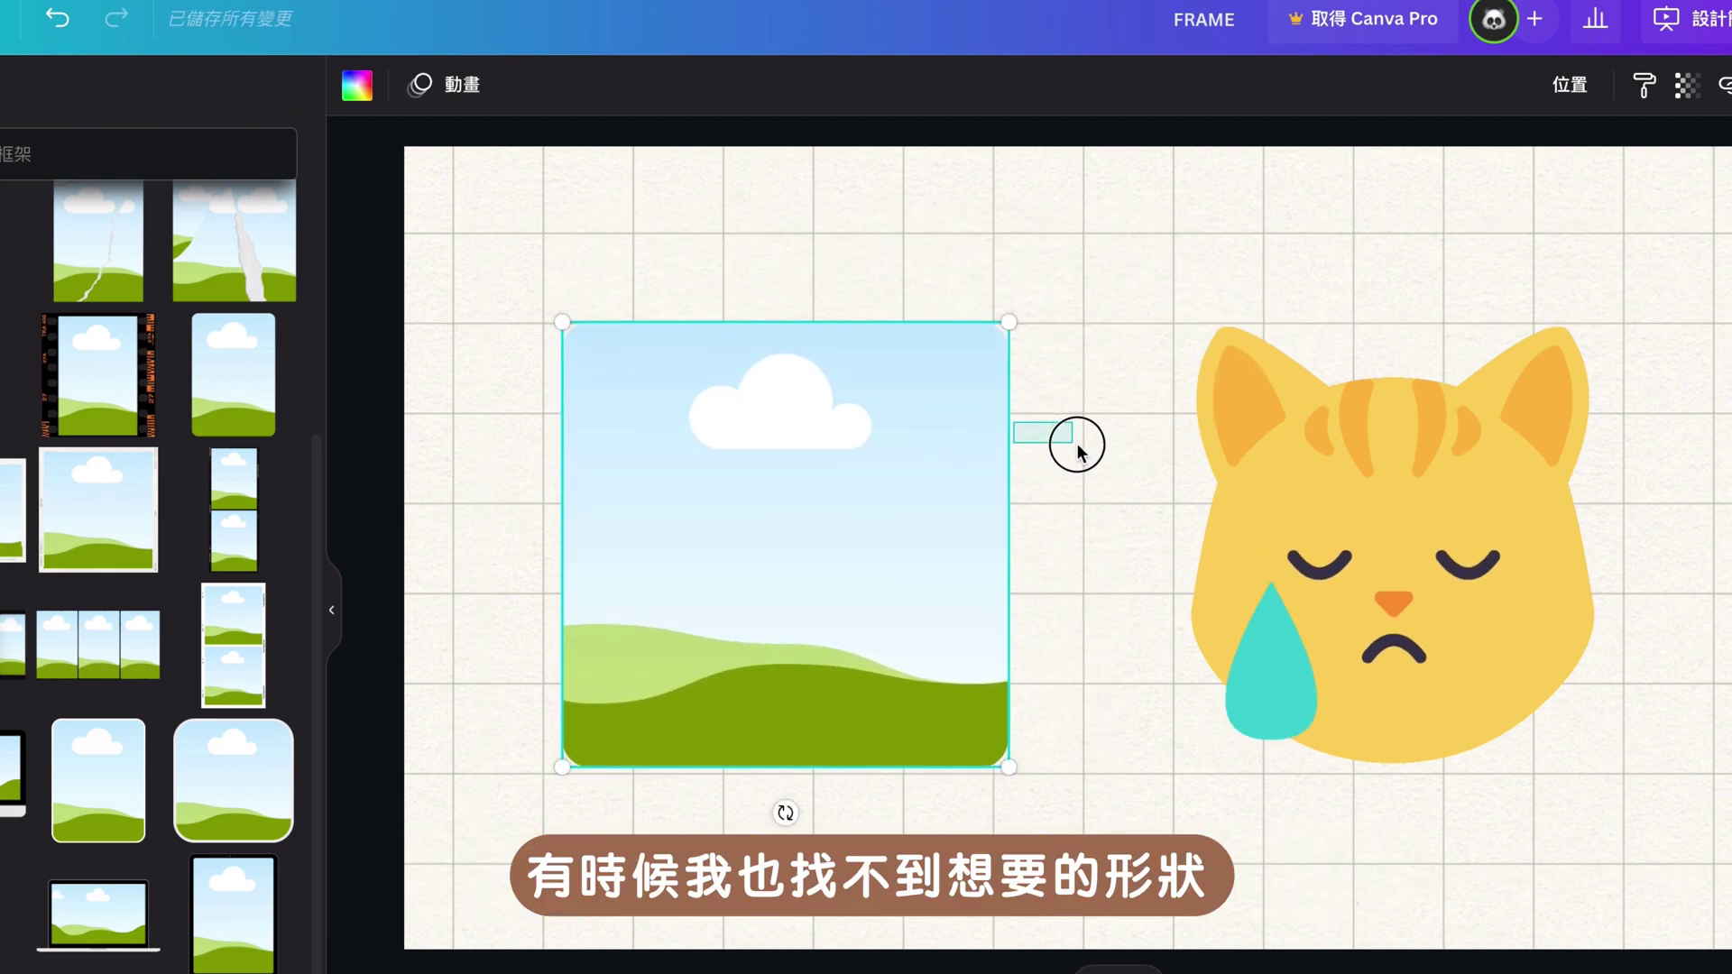
pyautogui.moveTo(929, 467)
pyautogui.mouseDown()
pyautogui.moveTo(997, 467)
pyautogui.moveTo(917, 463)
pyautogui.mouseUp()
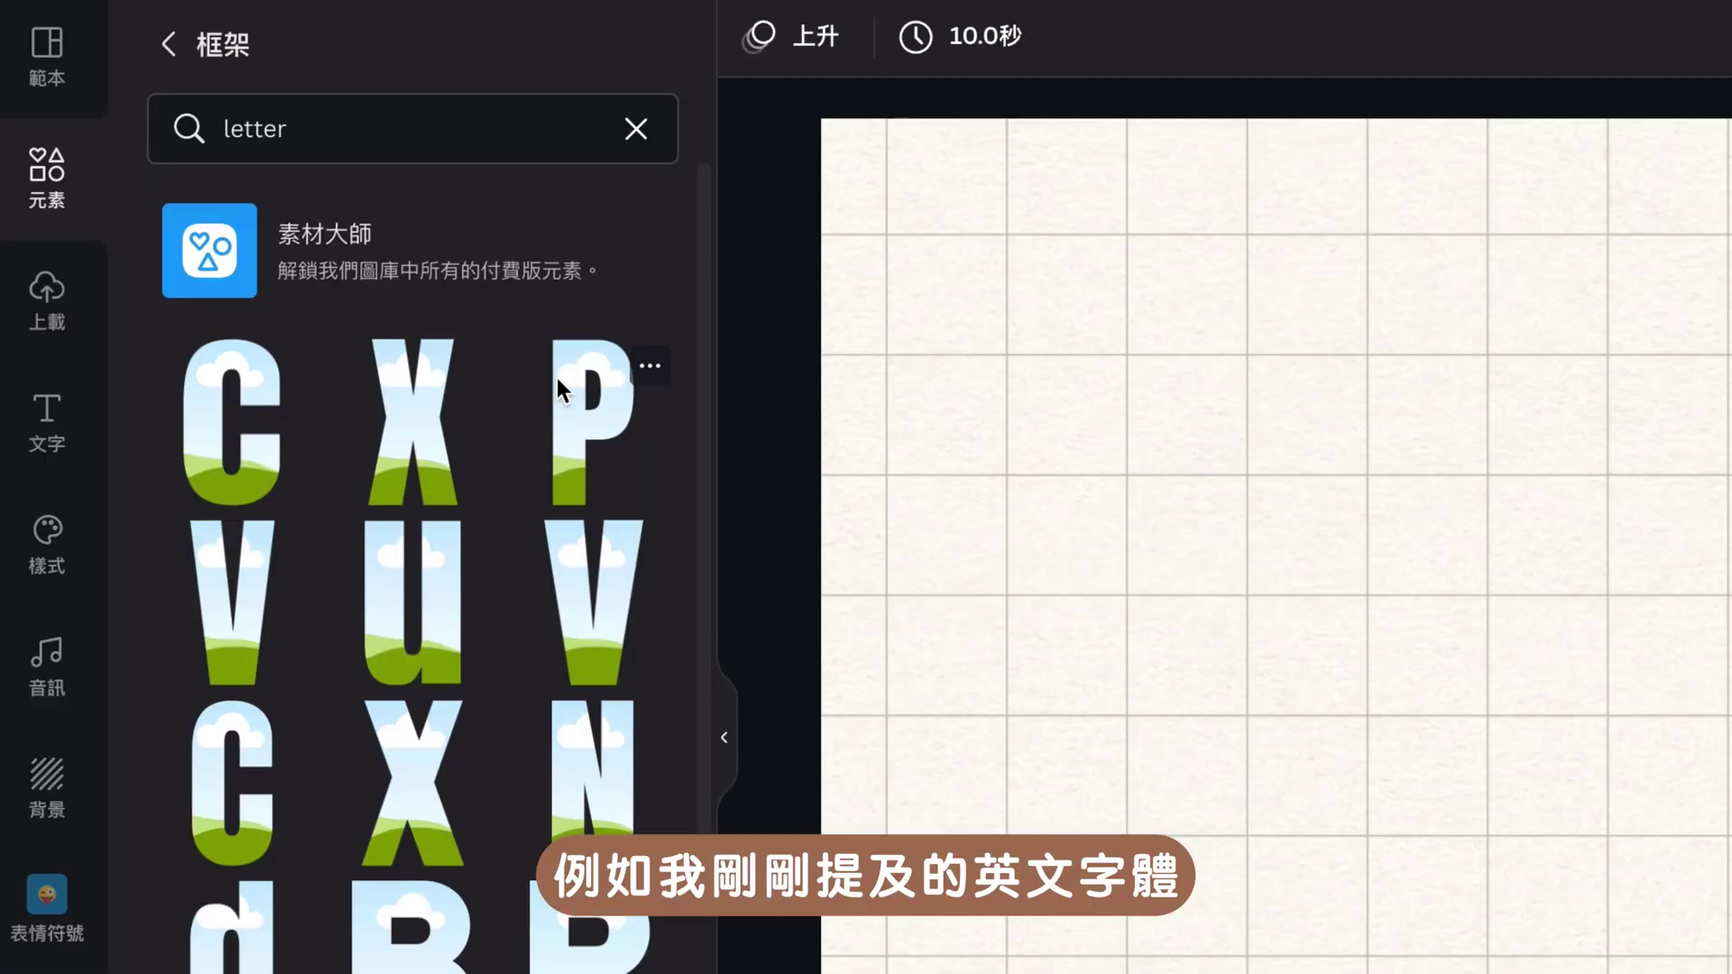
# Search the frames for 'chinese', find no results, and clear the search.
pyautogui.scroll(-2, 555, 377)
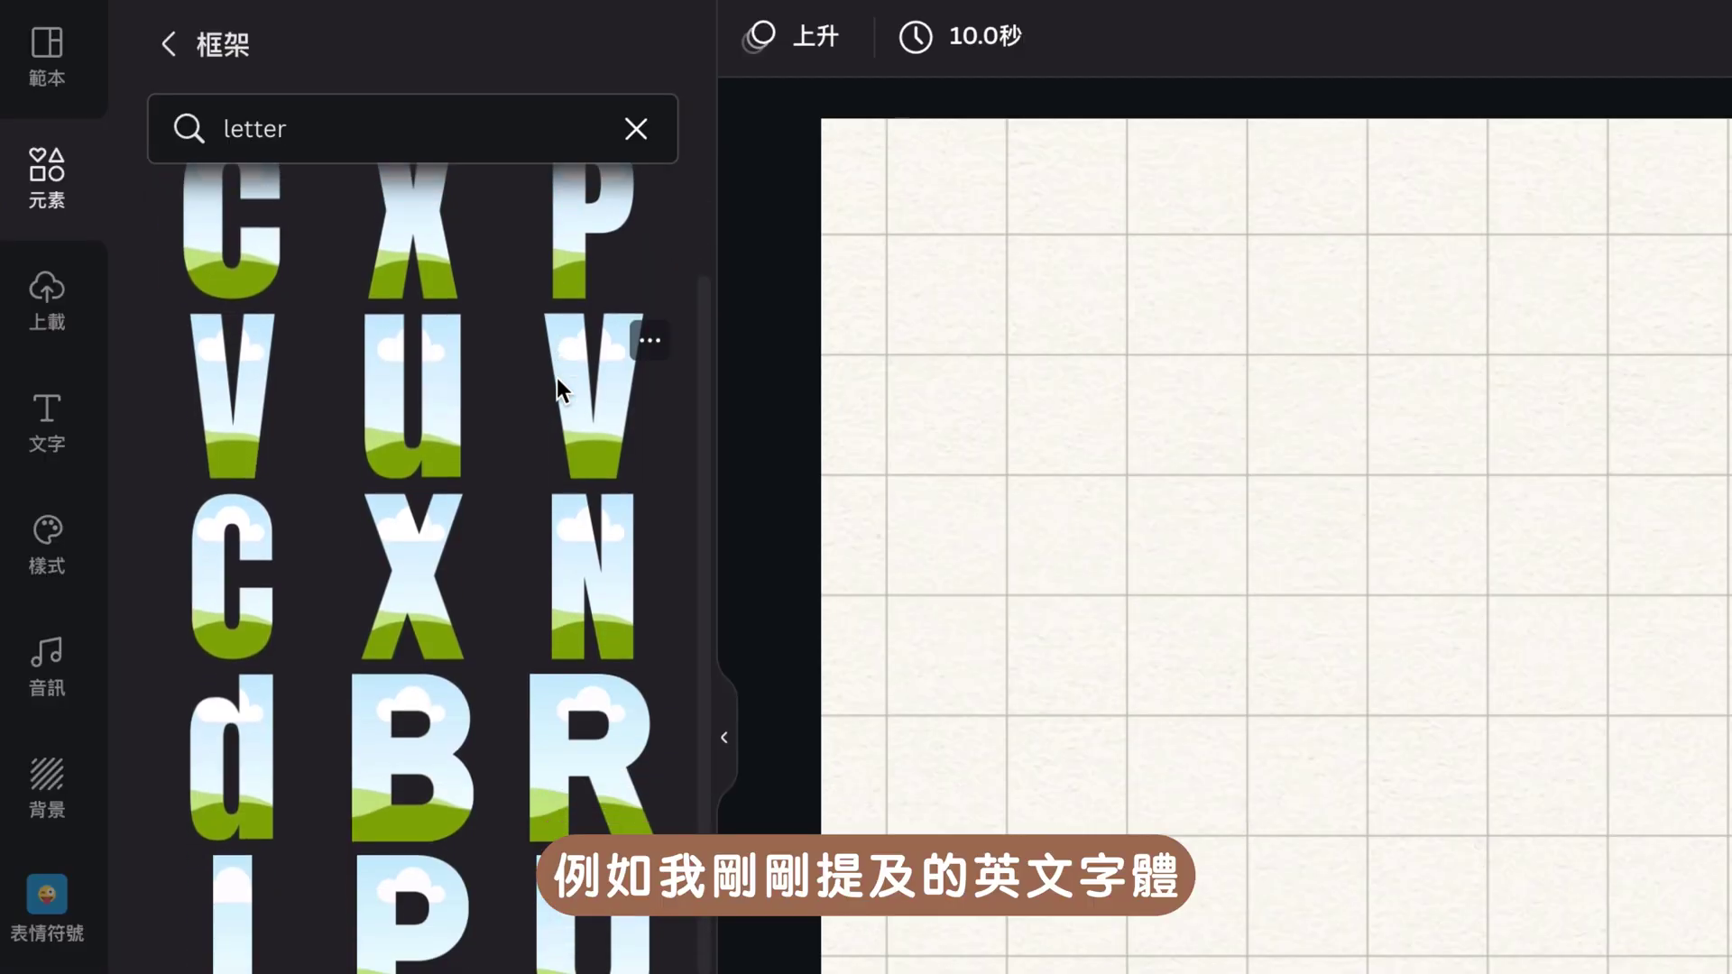
pyautogui.scroll(-4, 556, 377)
pyautogui.scroll(2, 556, 377)
pyautogui.scroll(5, 555, 377)
pyautogui.click(352, 124)
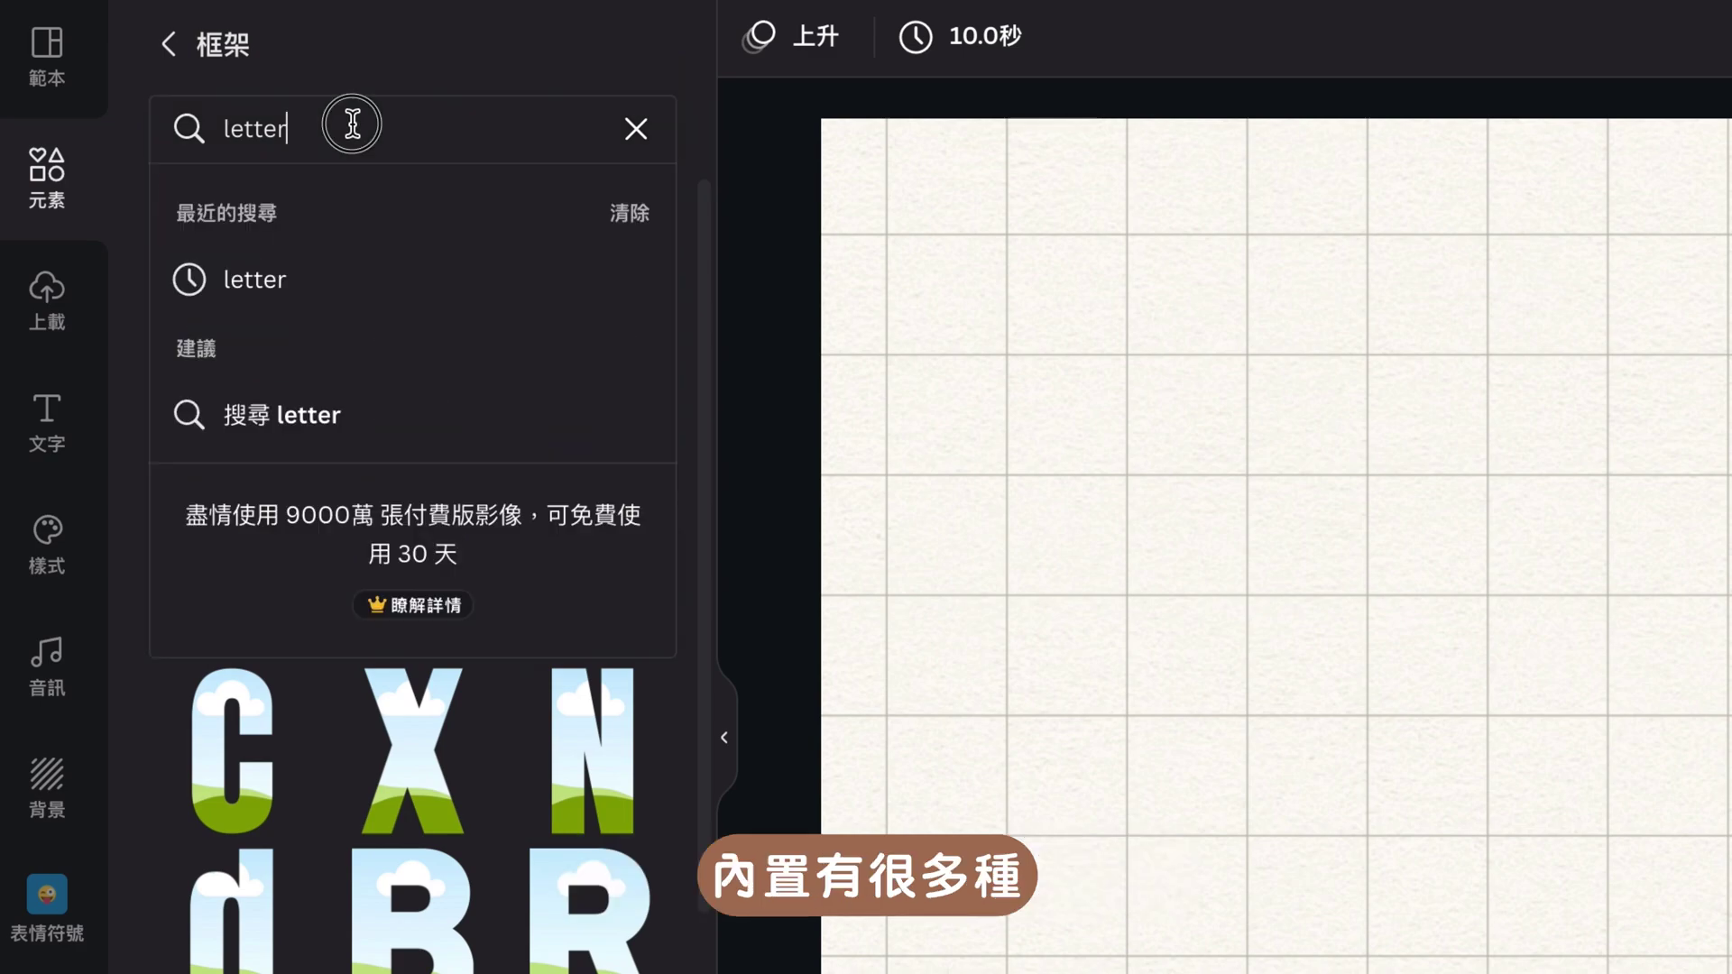
pyautogui.hotkey('ctrl', 'a')
pyautogui.write('chinese')
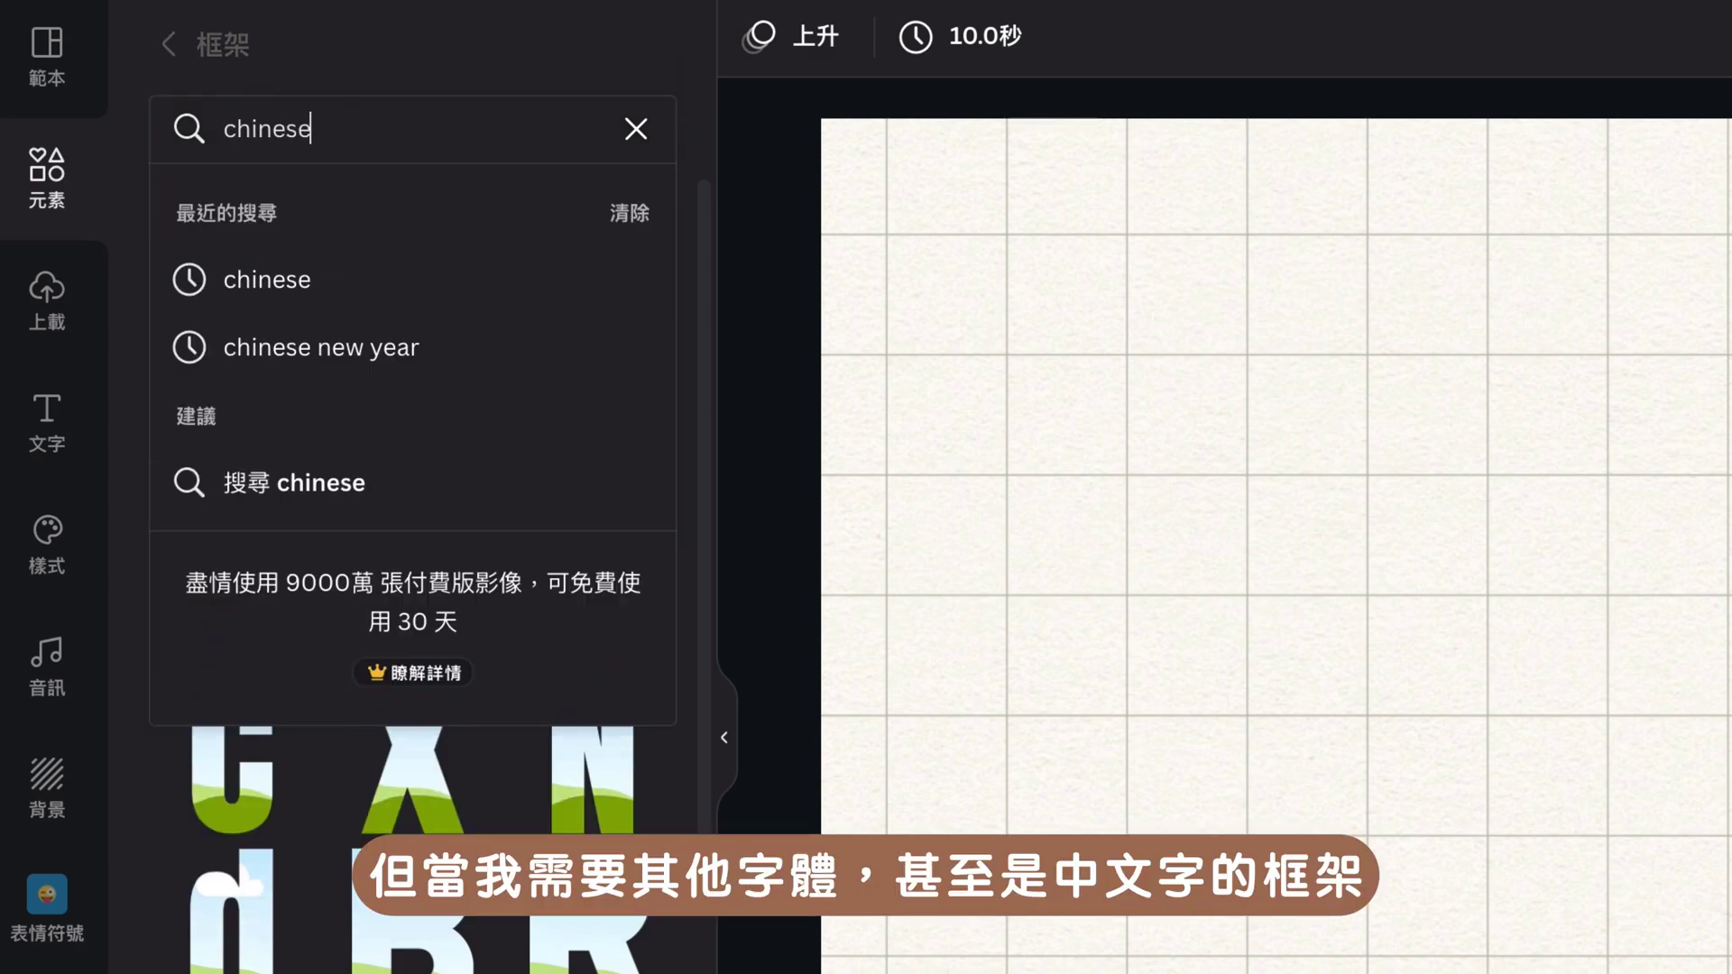
pyautogui.press('Return')
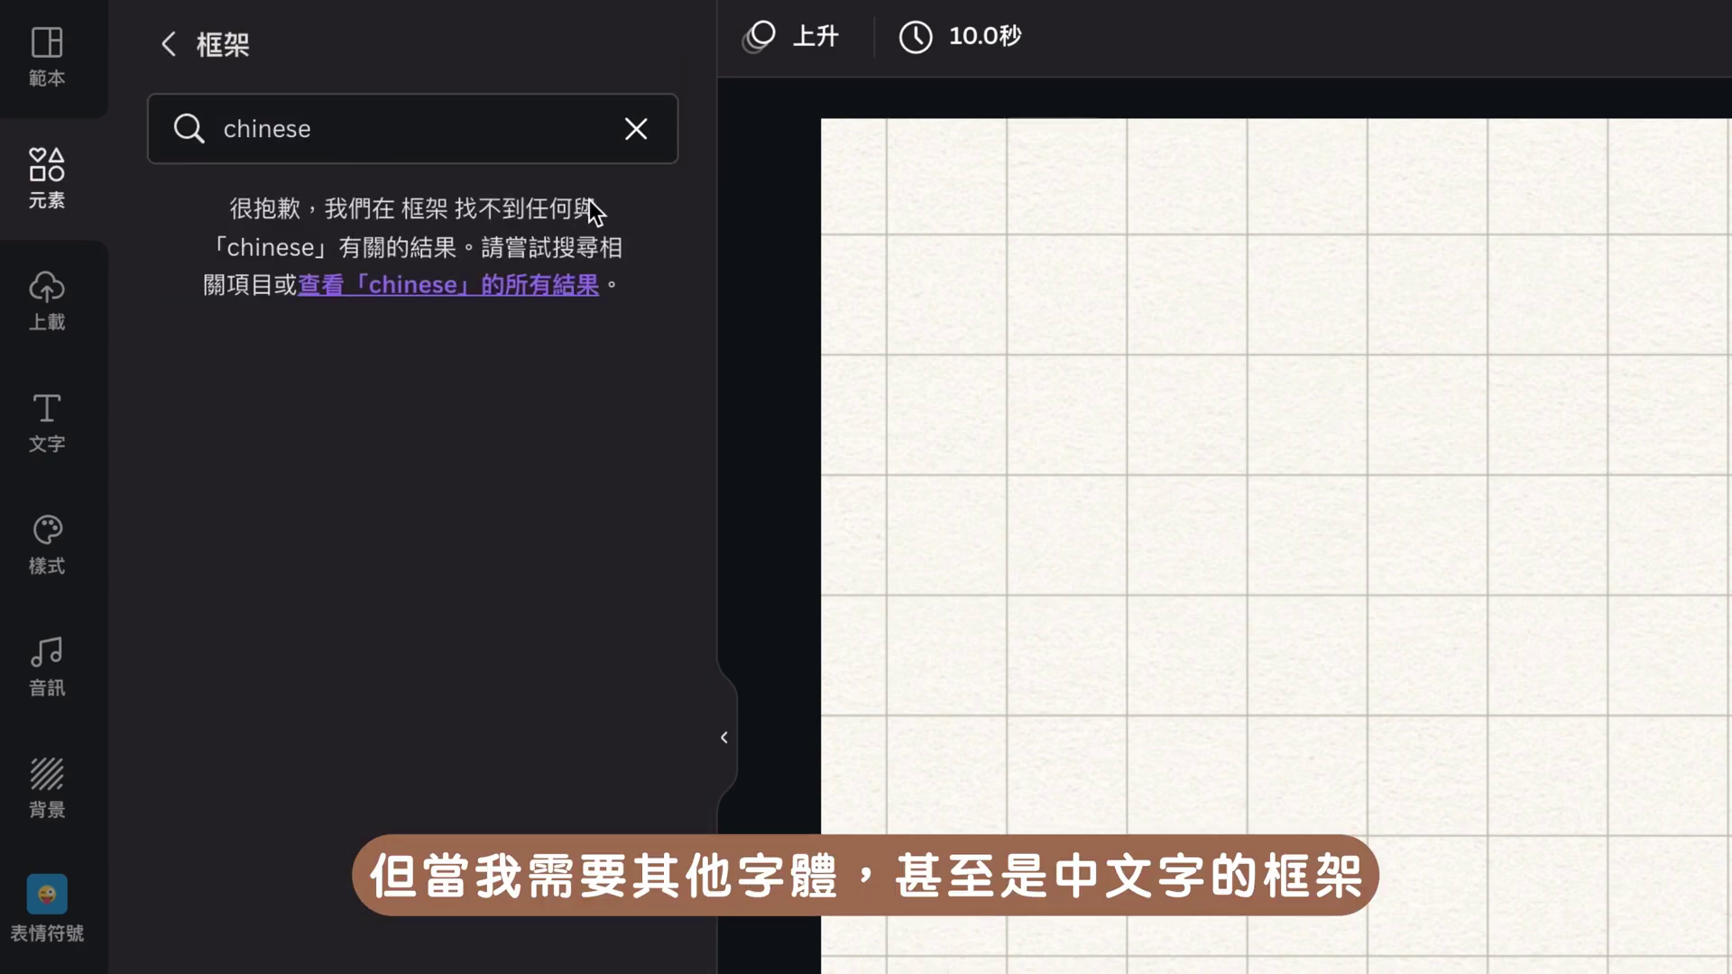
pyautogui.click(636, 129)
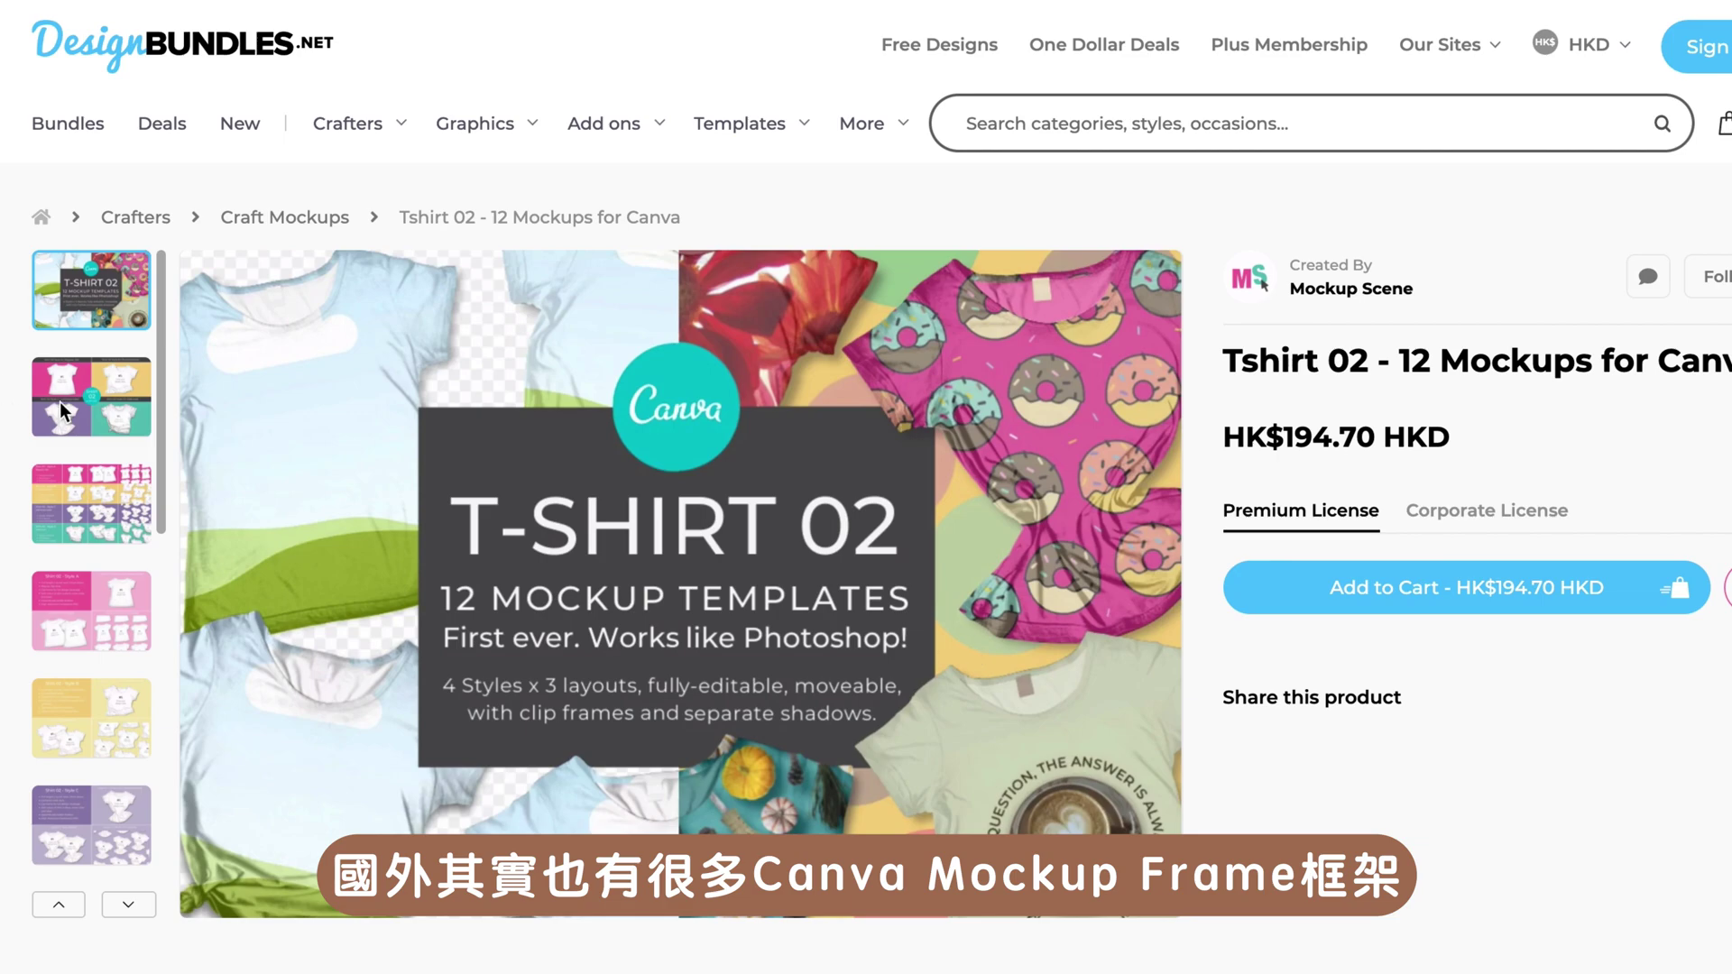
# Browse the DesignBundles mockup previews and the wildlife frame pack previews.
pyautogui.click(98, 424)
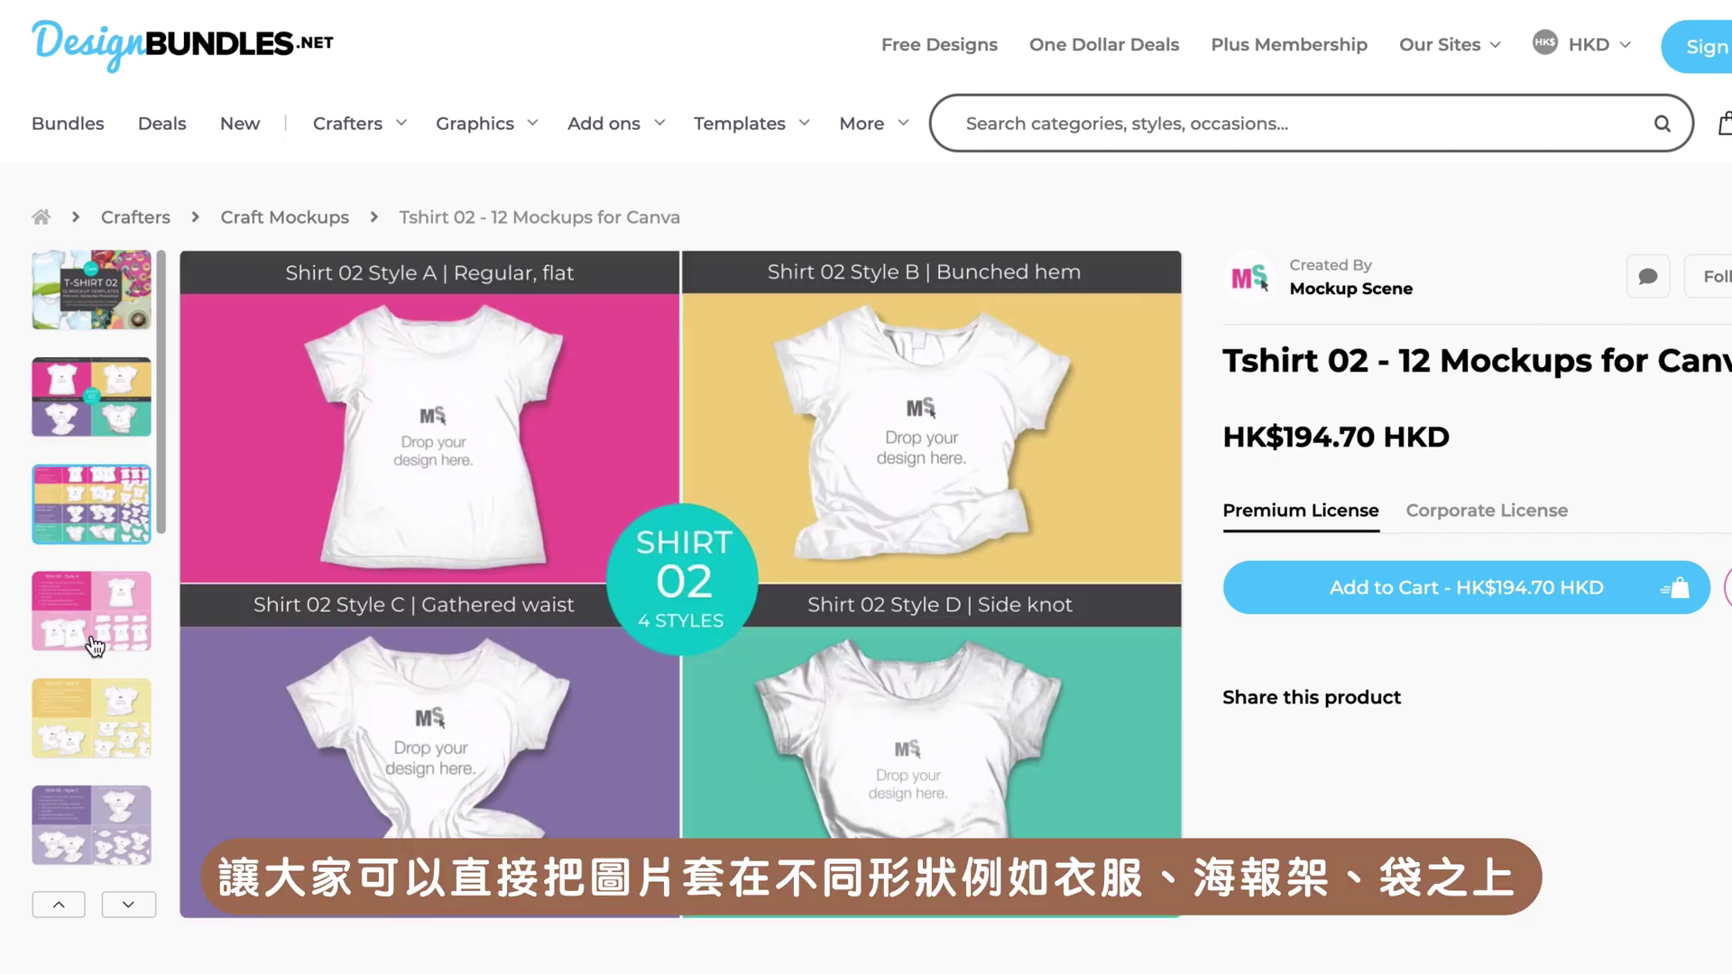
pyautogui.click(90, 706)
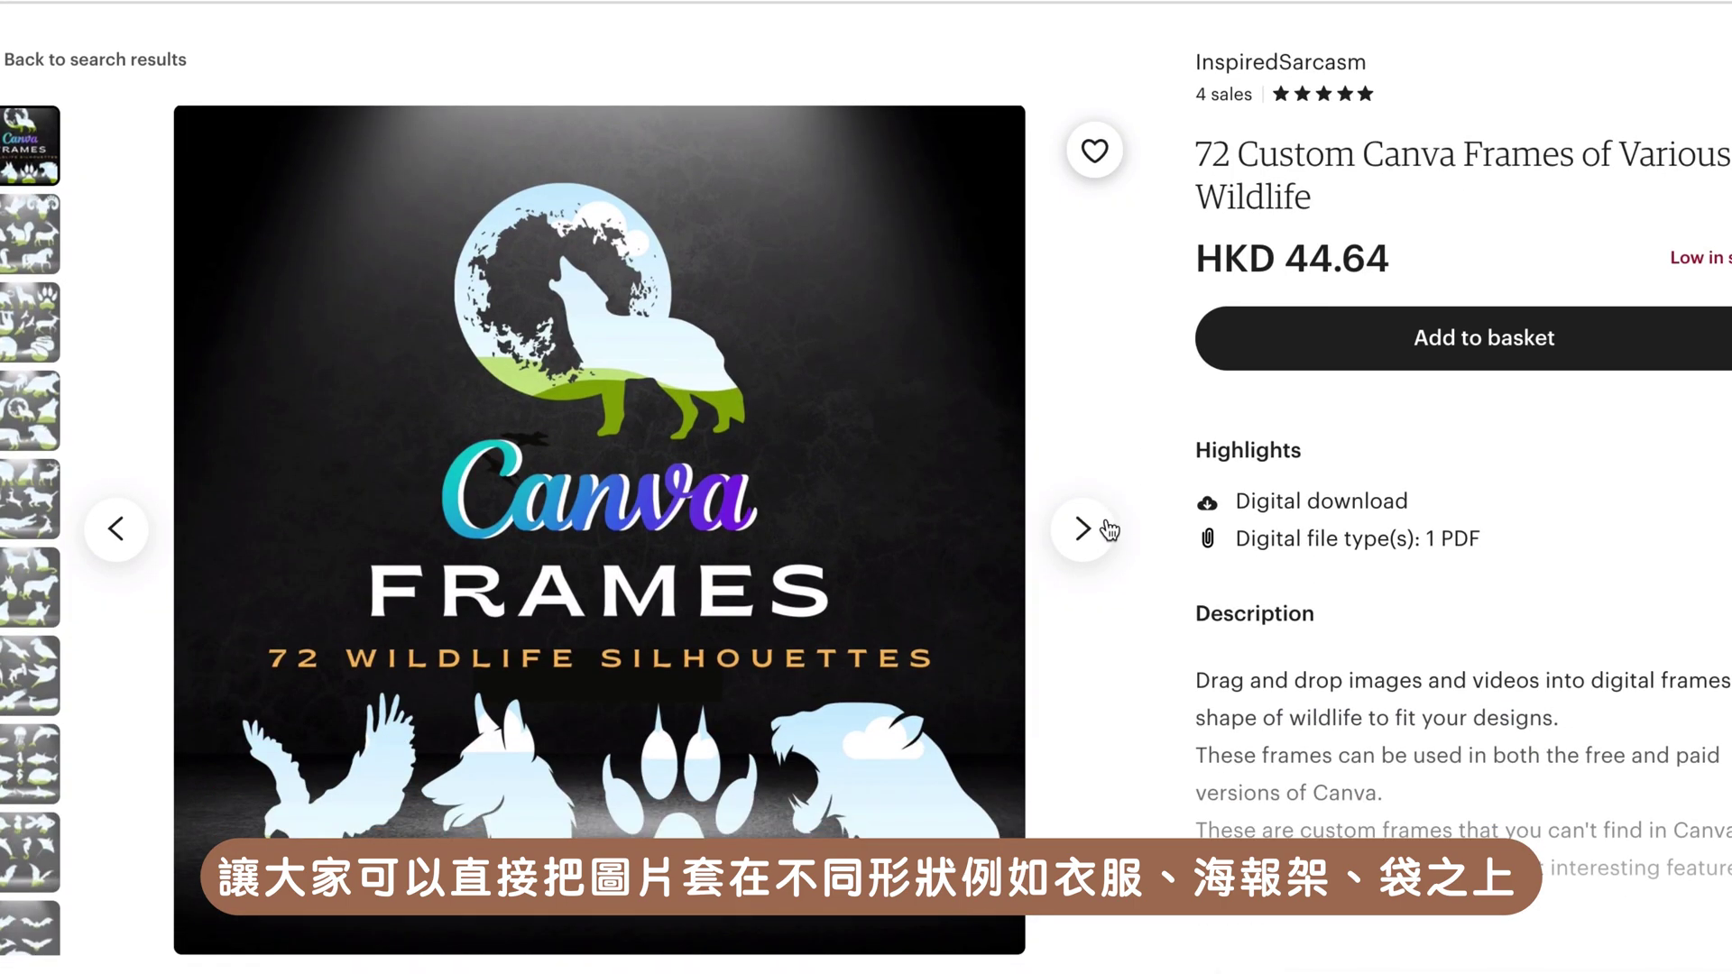
pyautogui.click(1109, 530)
pyautogui.click(1106, 532)
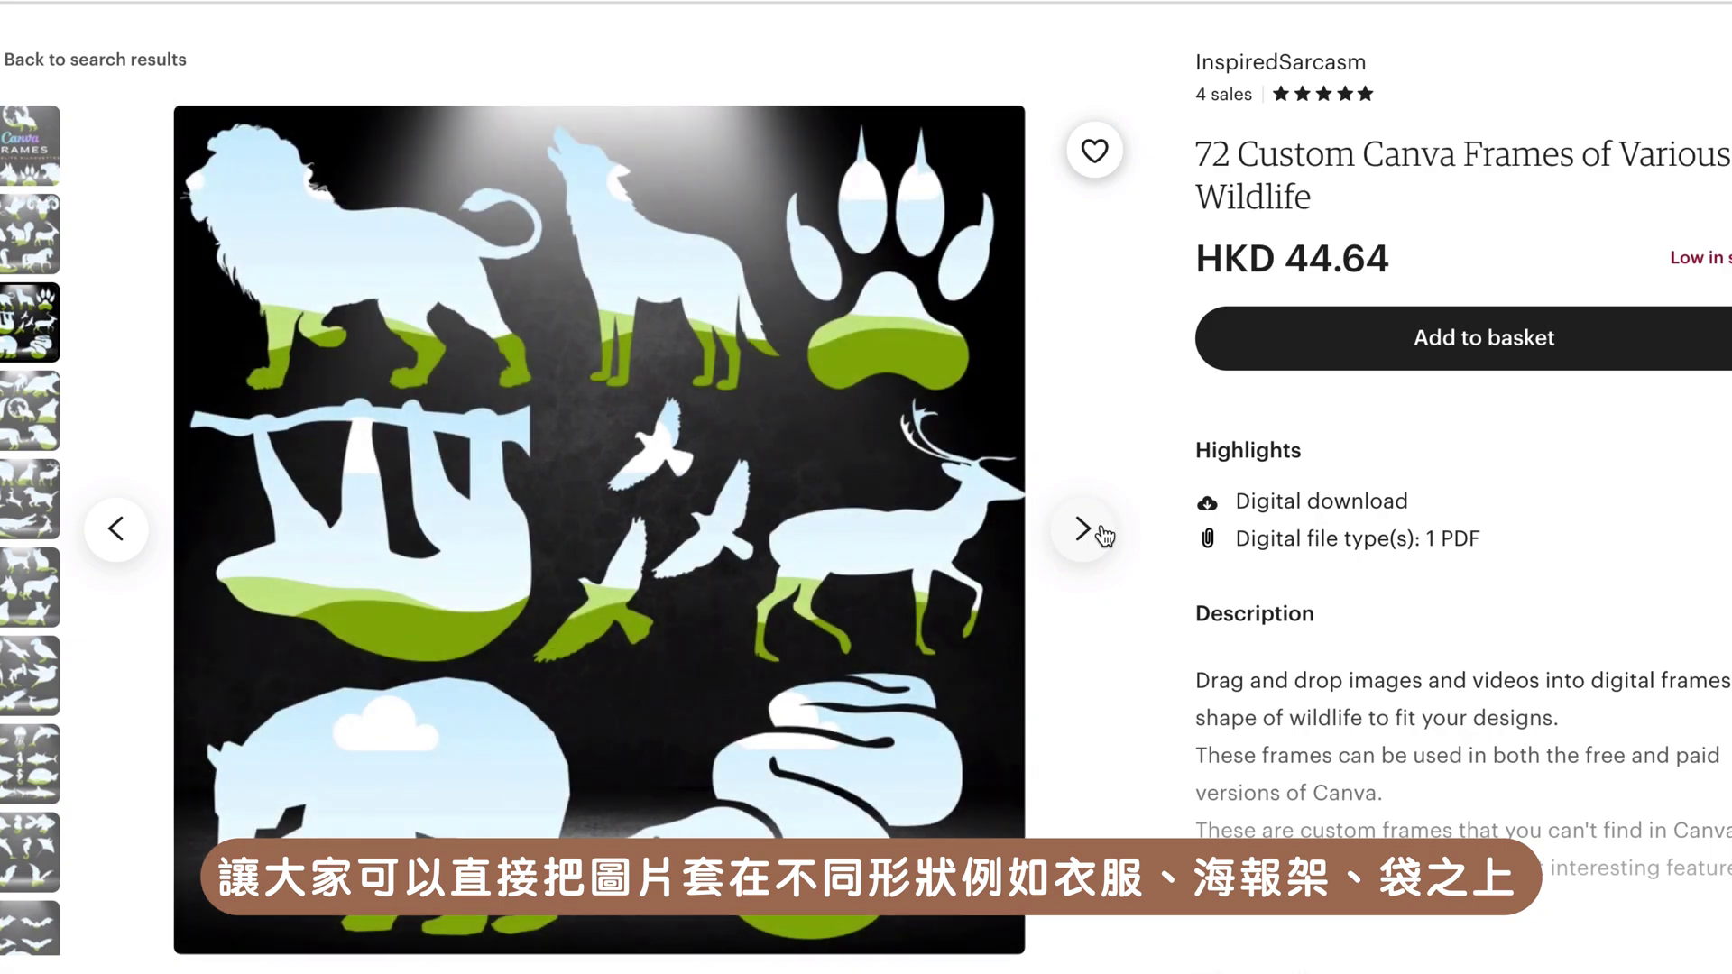
pyautogui.click(1104, 535)
pyautogui.click(1105, 534)
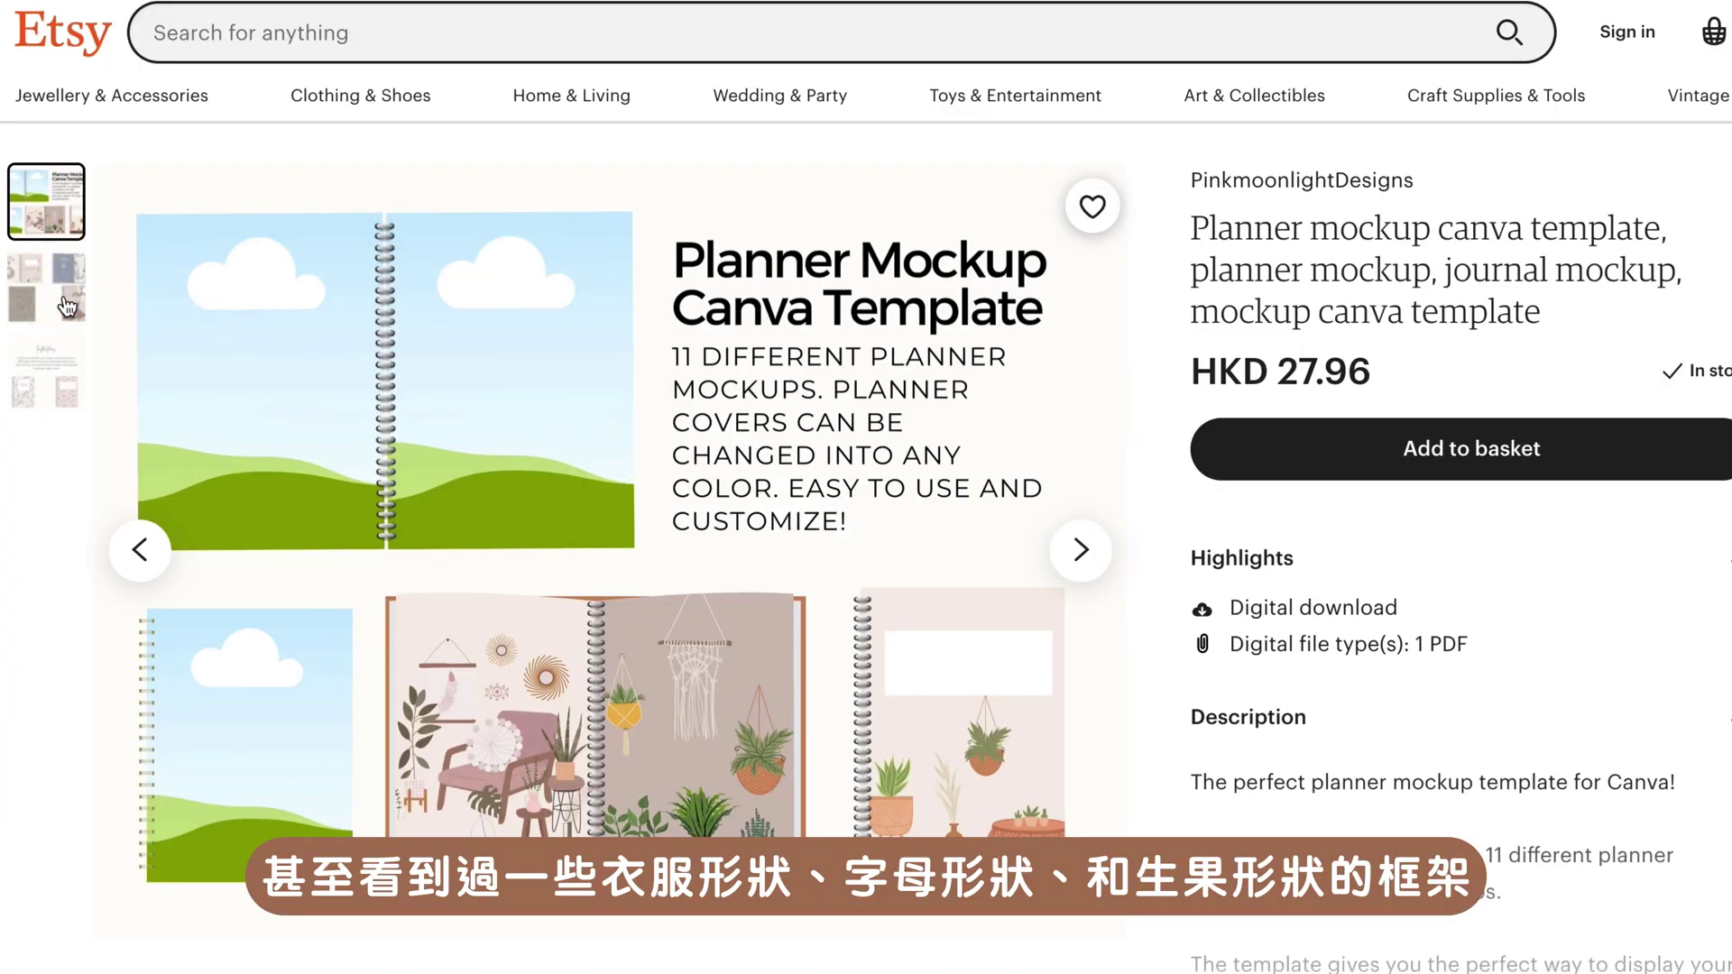
# Browse the planner mockup preview images, including the Instructions image.
pyautogui.click(68, 306)
pyautogui.click(54, 375)
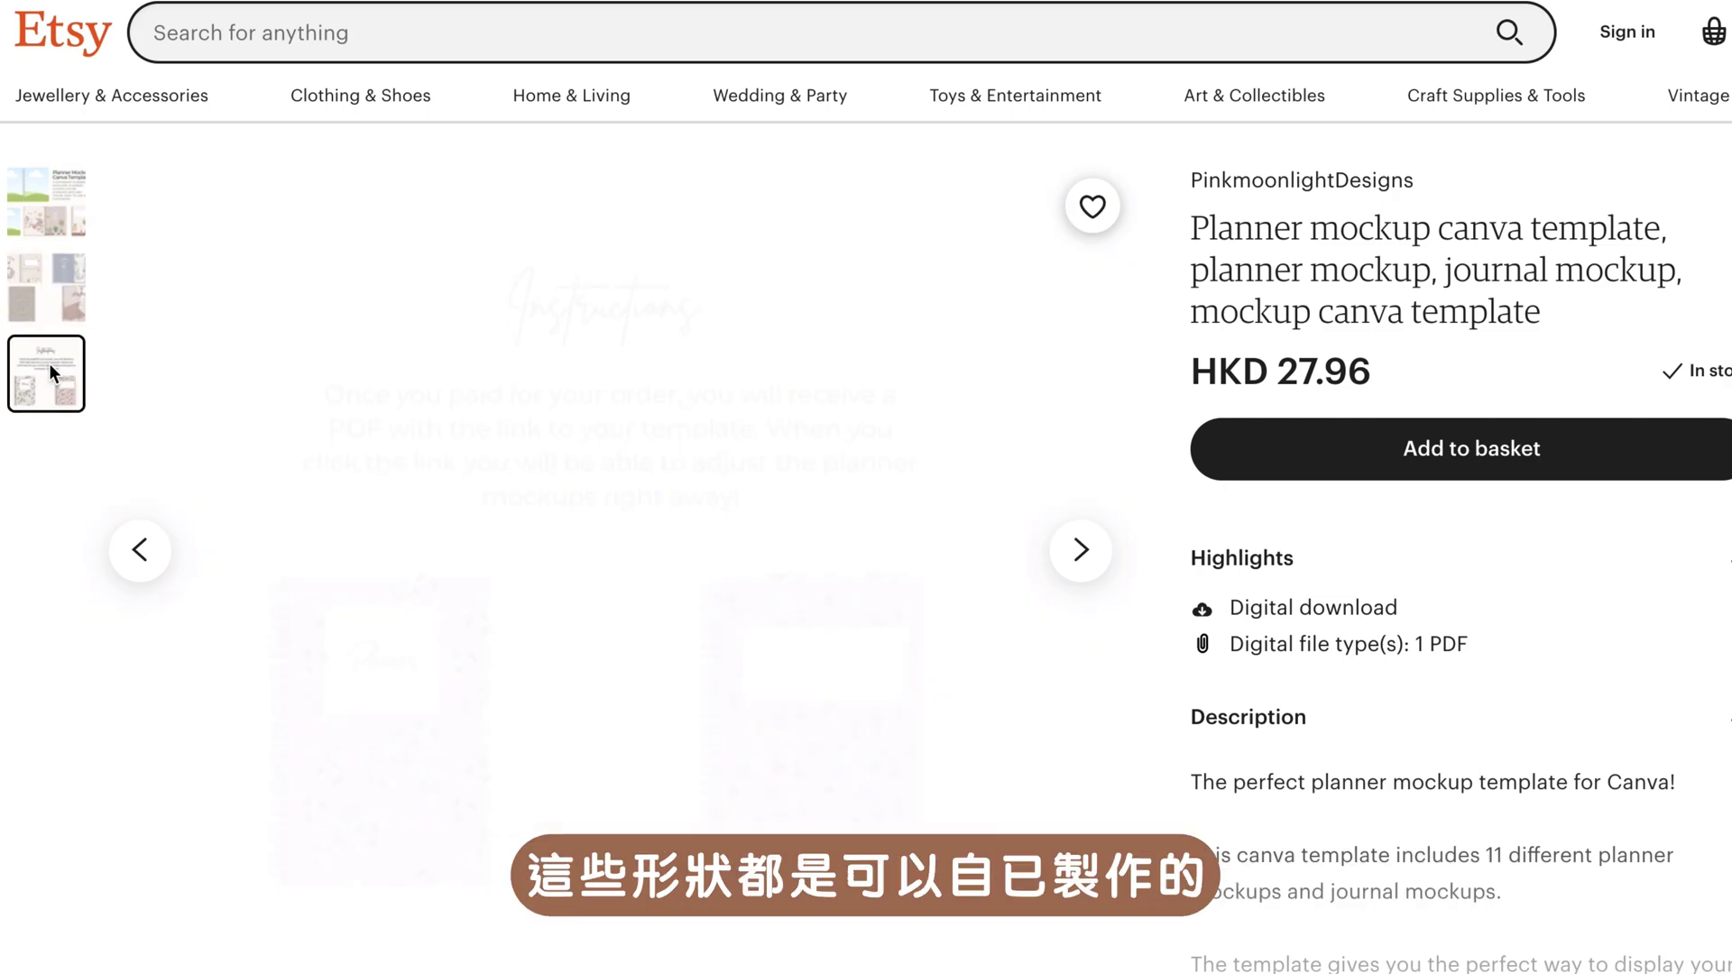
pyautogui.click(59, 212)
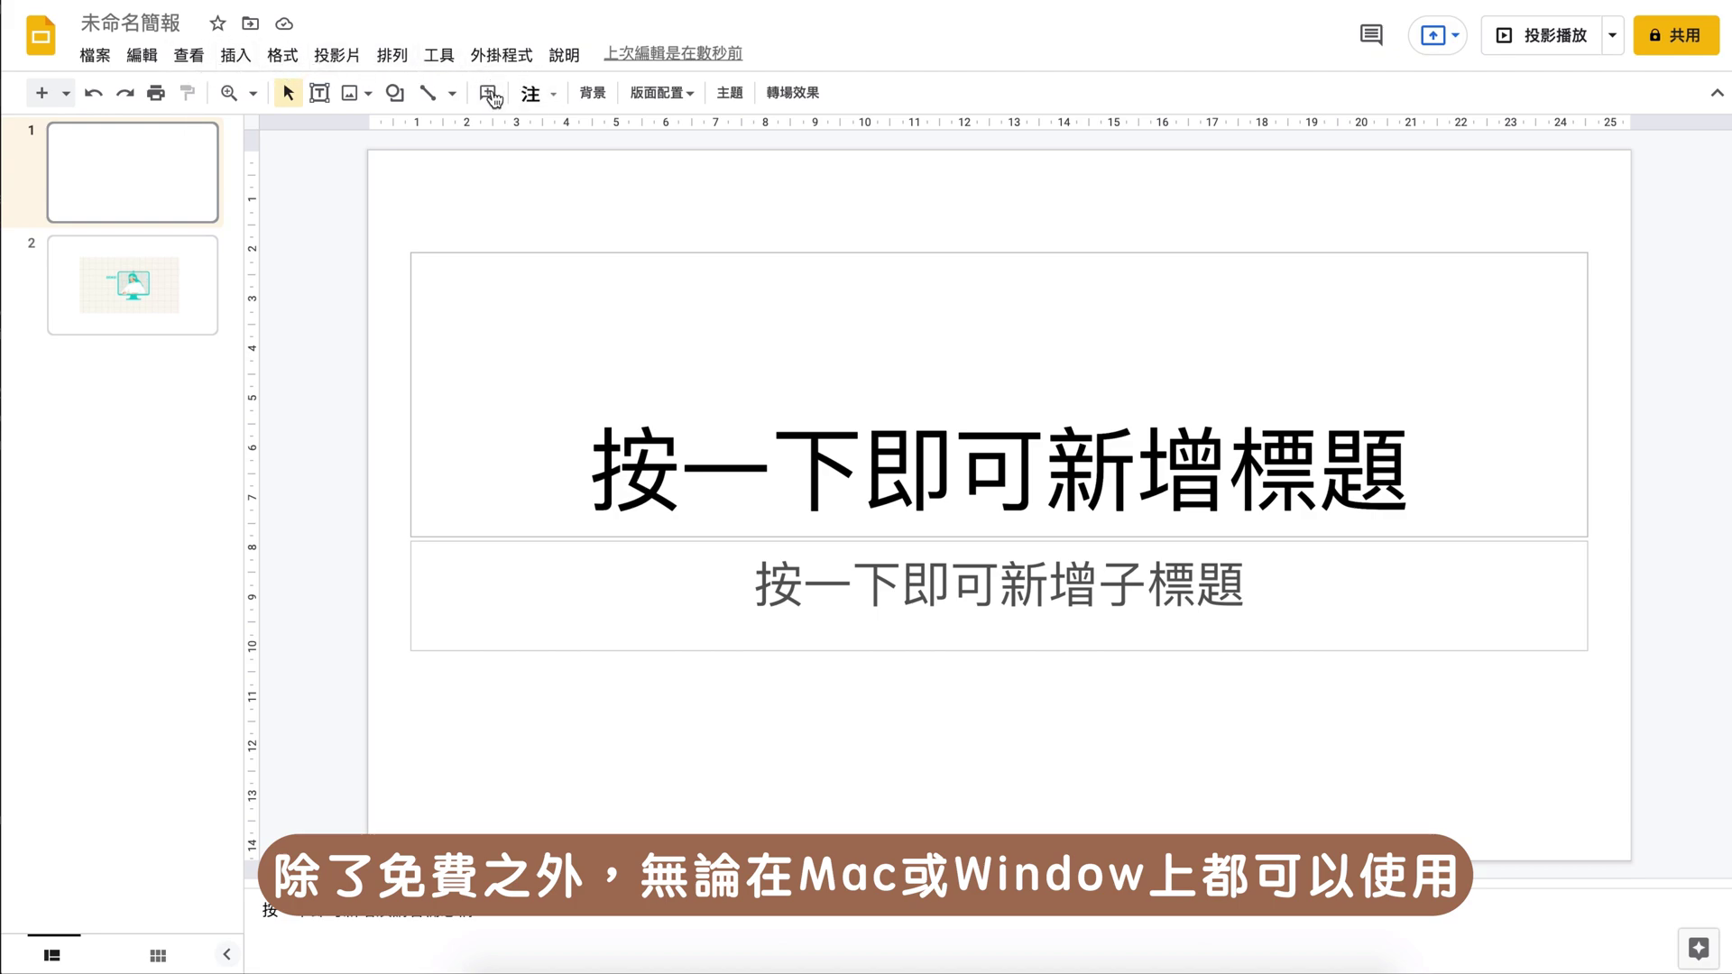
# Browse the basic shapes, then bring up the image insert options for the DEMO illustration.
pyautogui.click(394, 93)
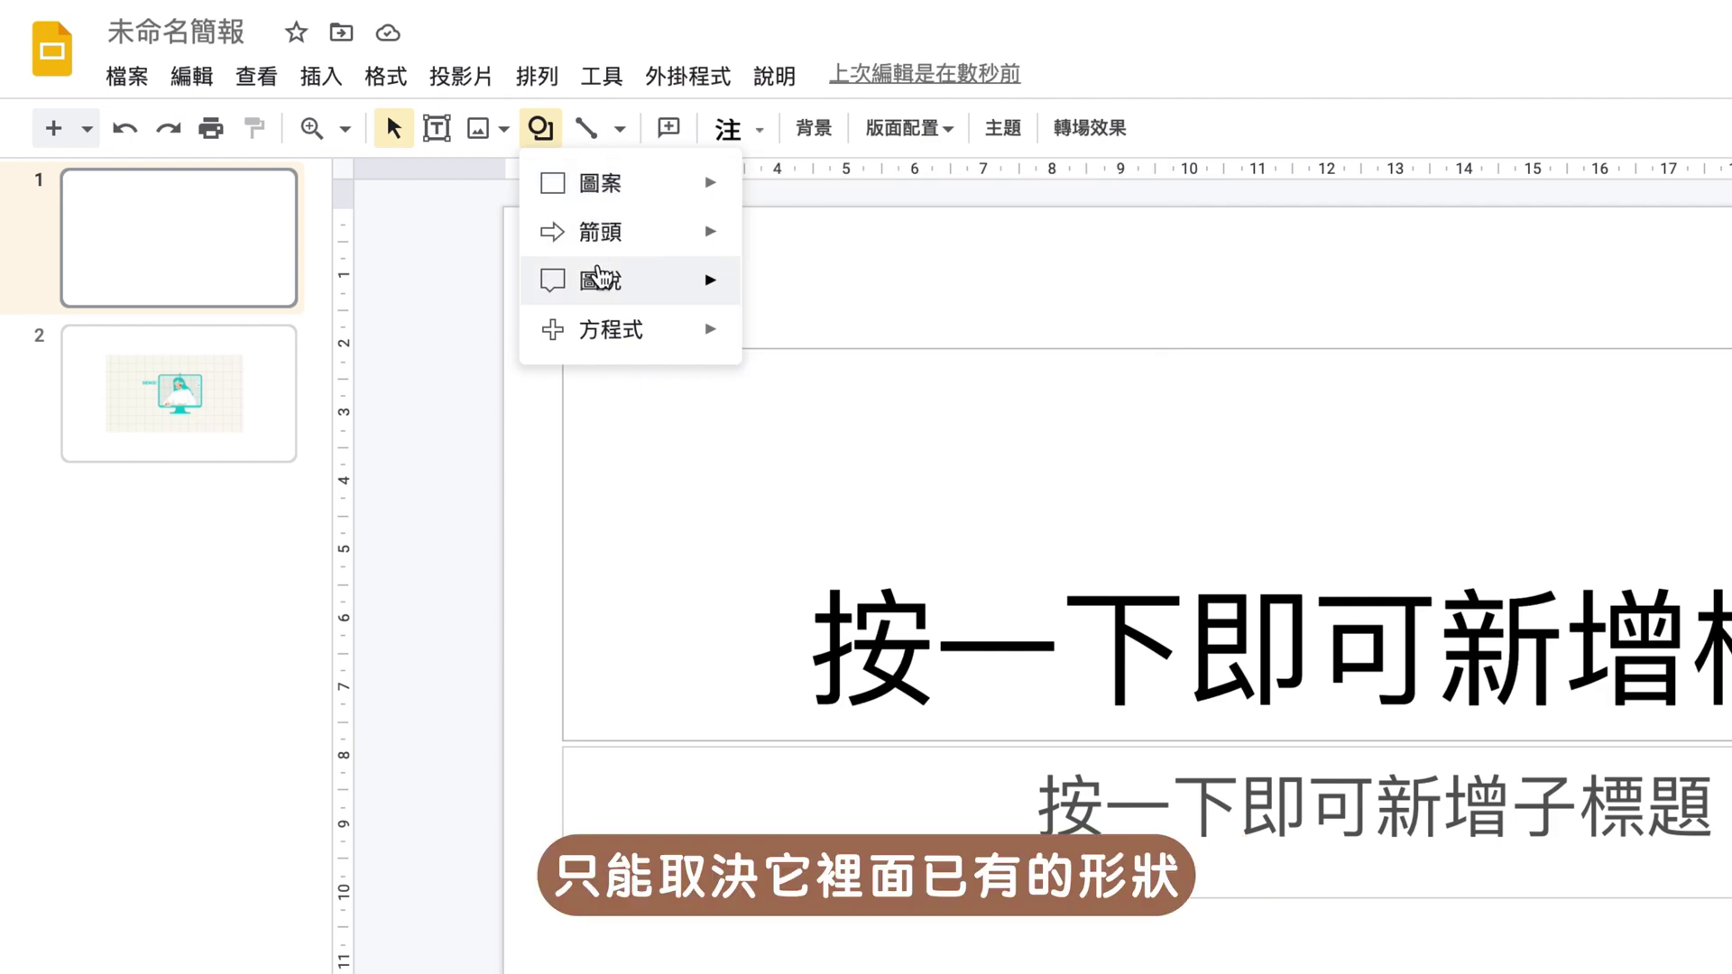
pyautogui.moveTo(603, 183)
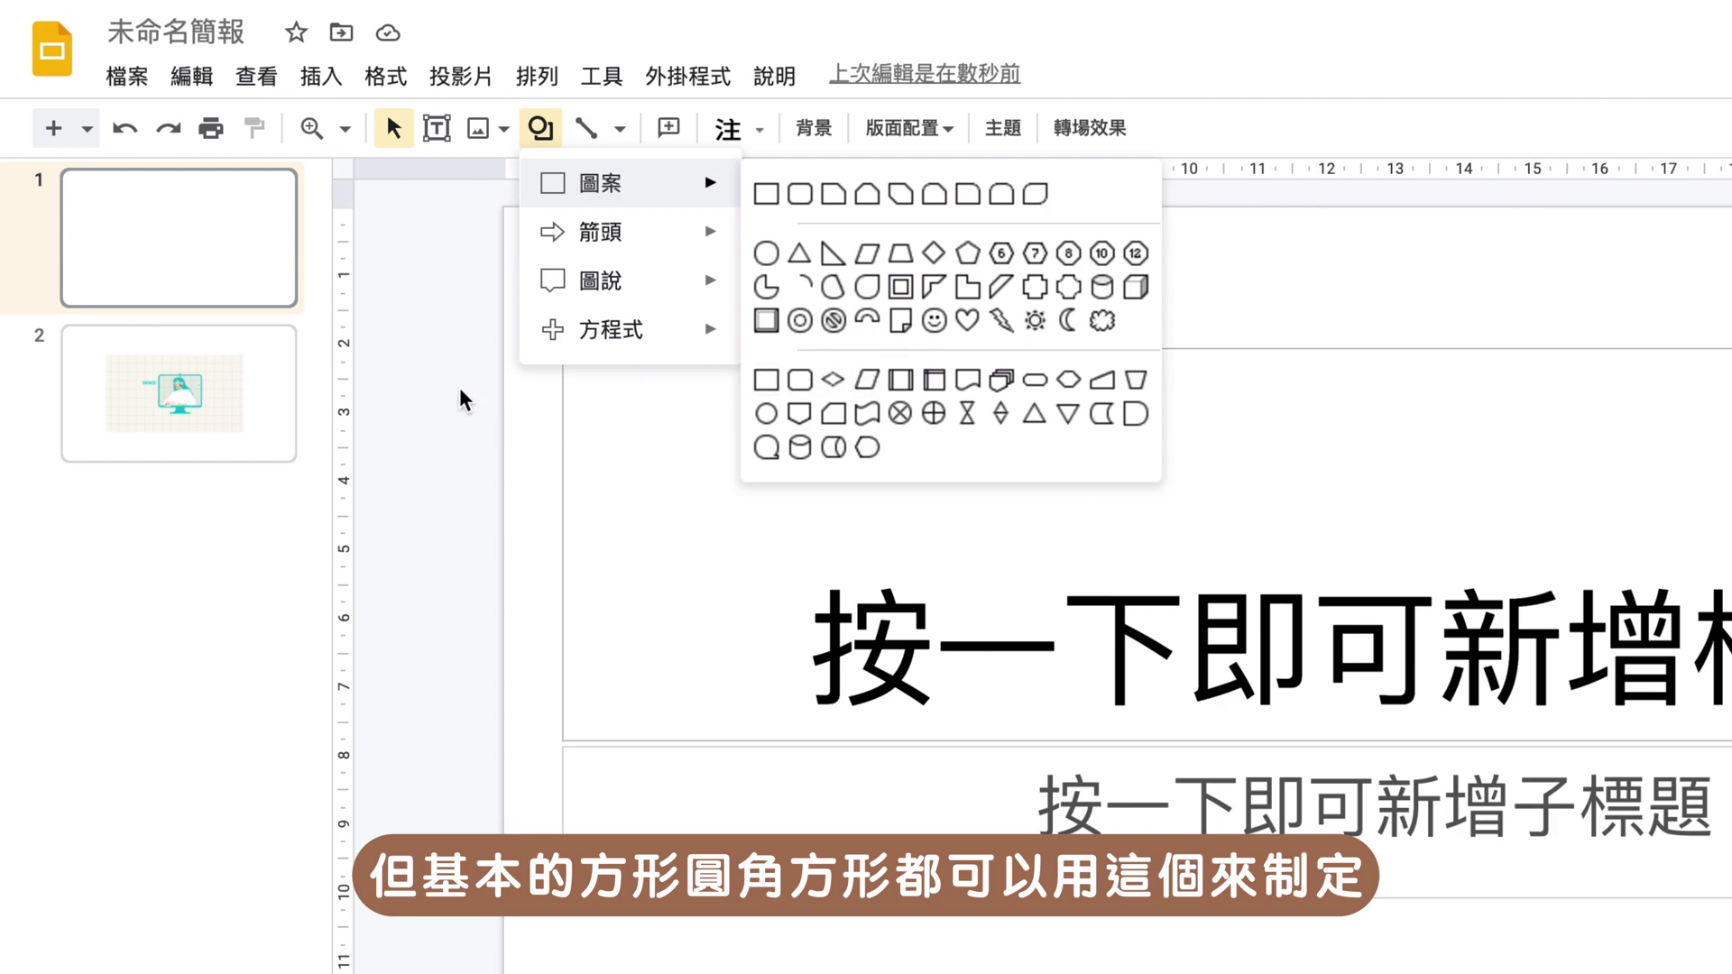
pyautogui.click(478, 130)
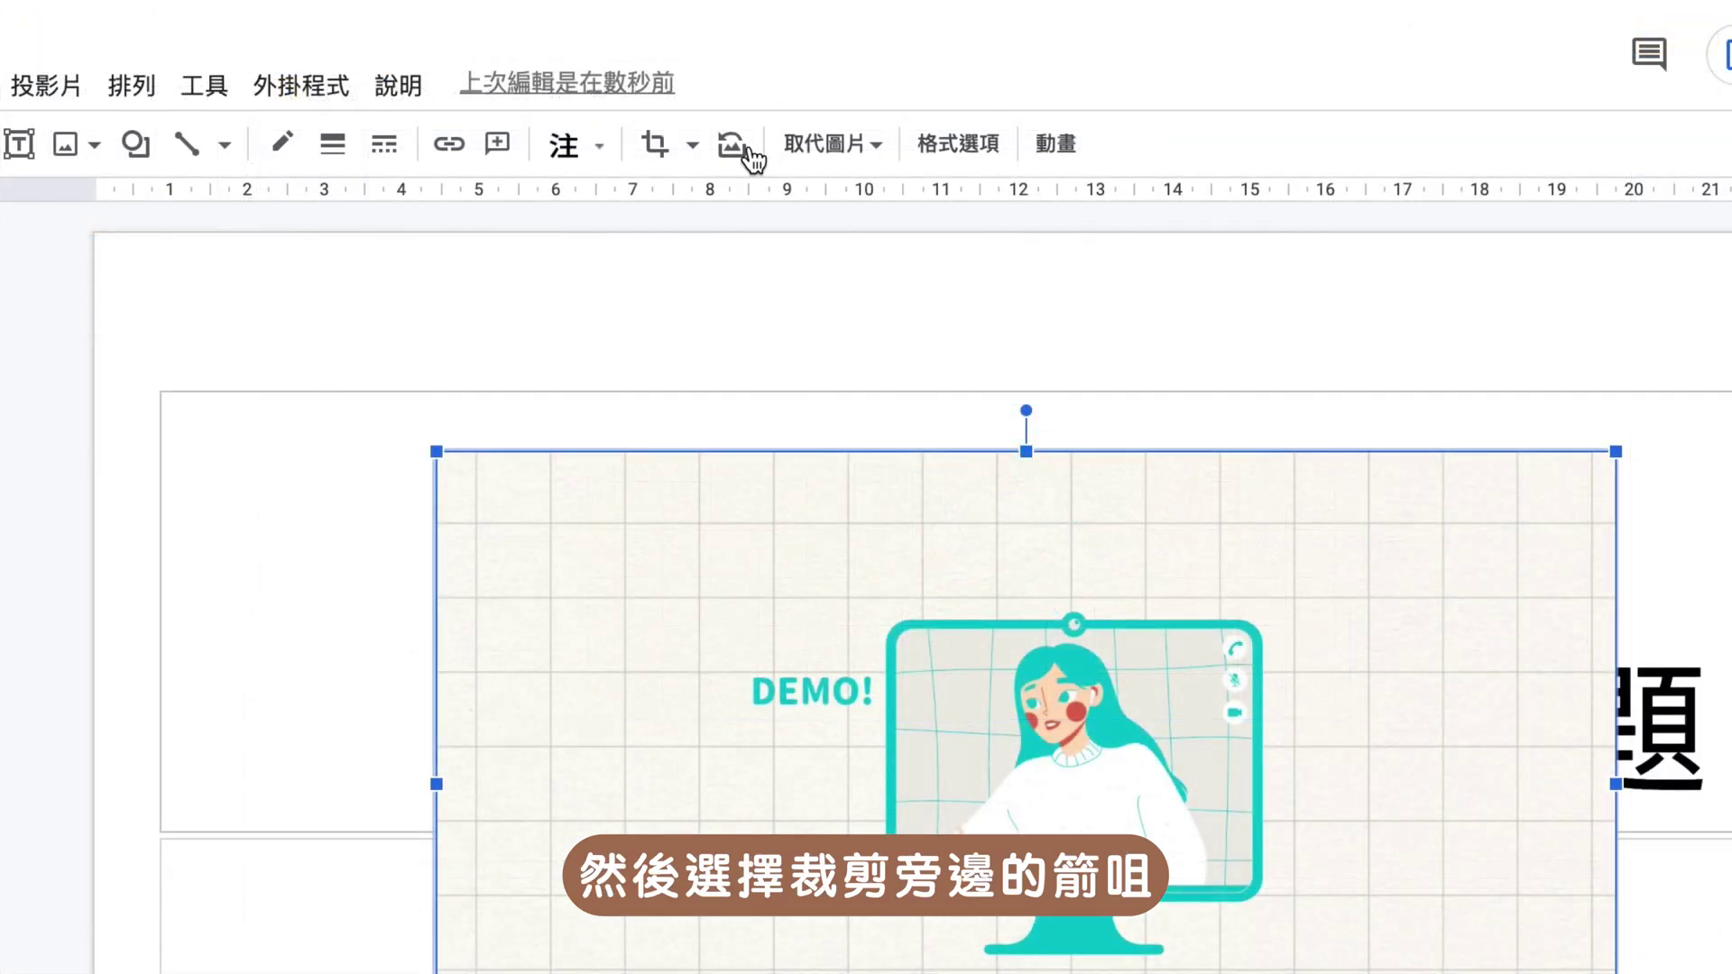
# Mask the DEMO illustration to a rounded rectangle, enlarge and reposition it, then download a PDF.
pyautogui.click(657, 144)
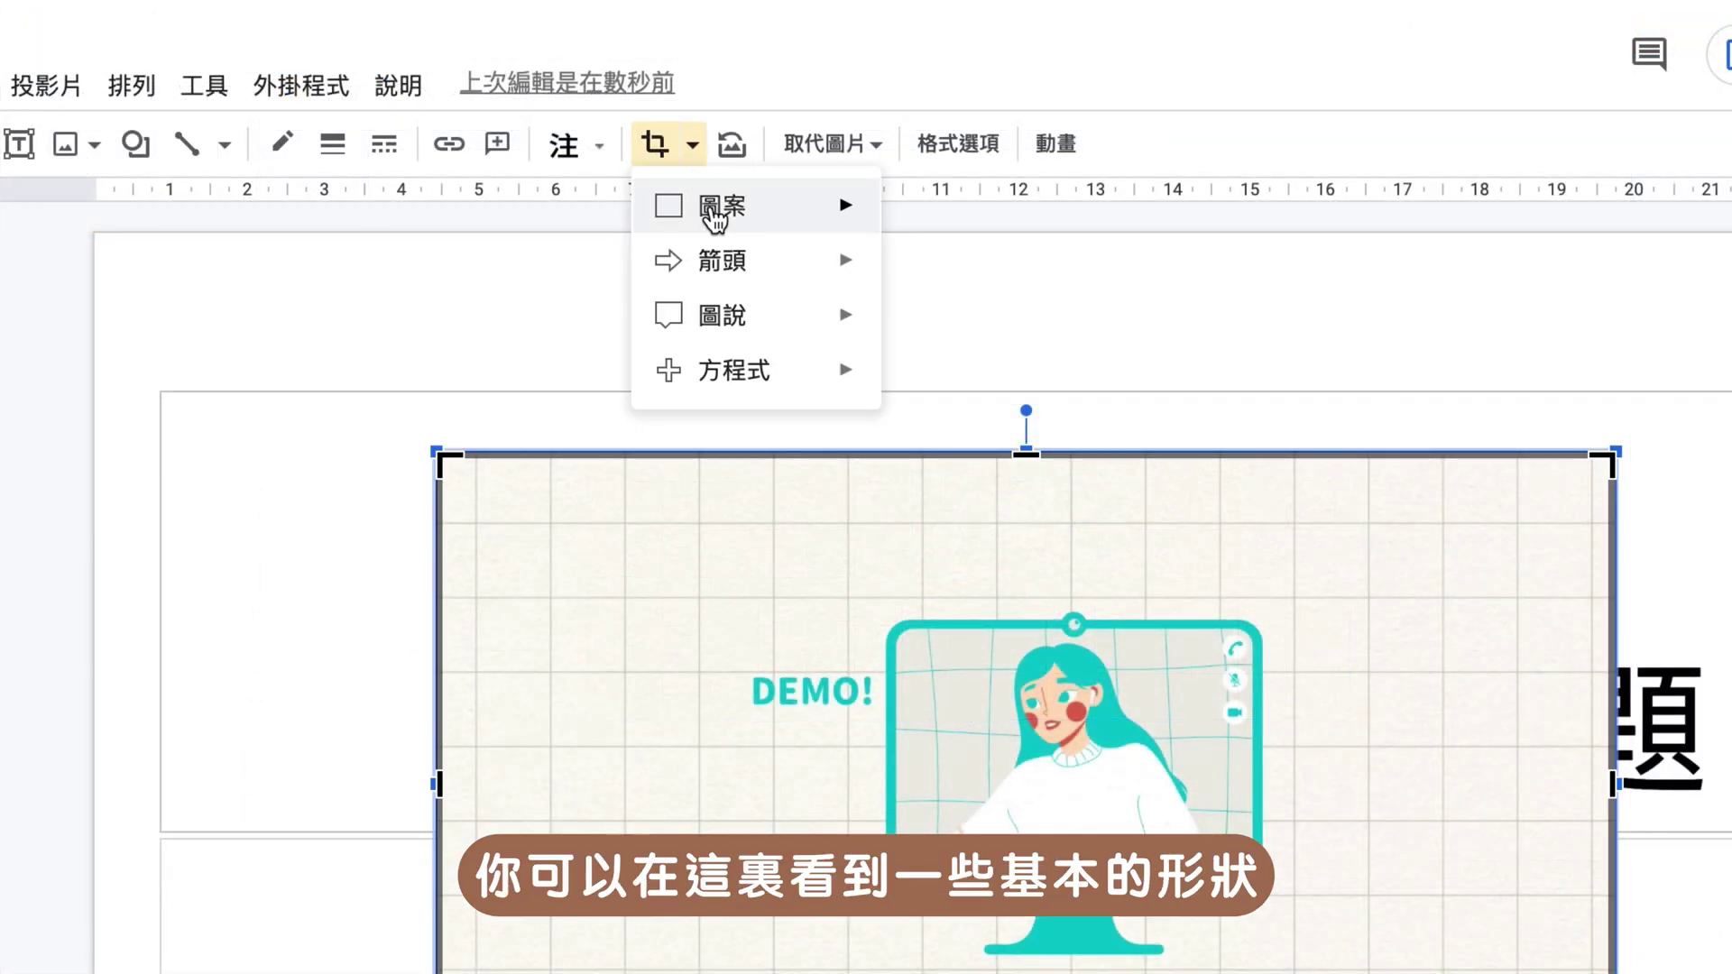
pyautogui.moveTo(724, 205)
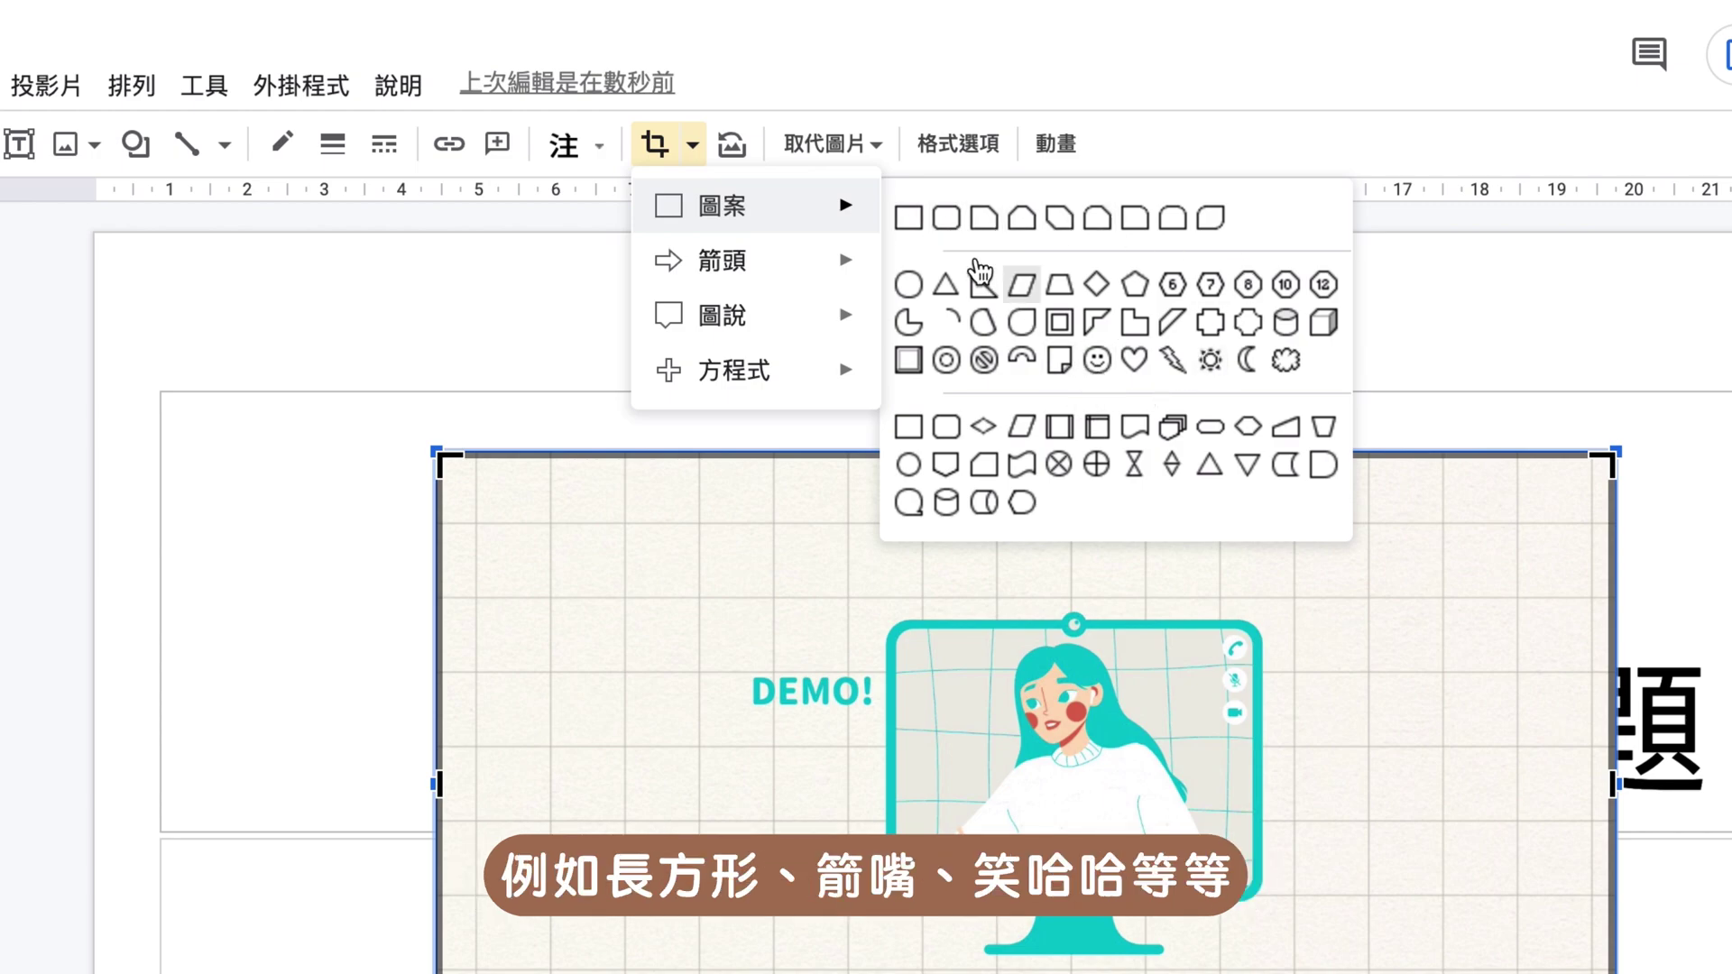
pyautogui.click(949, 222)
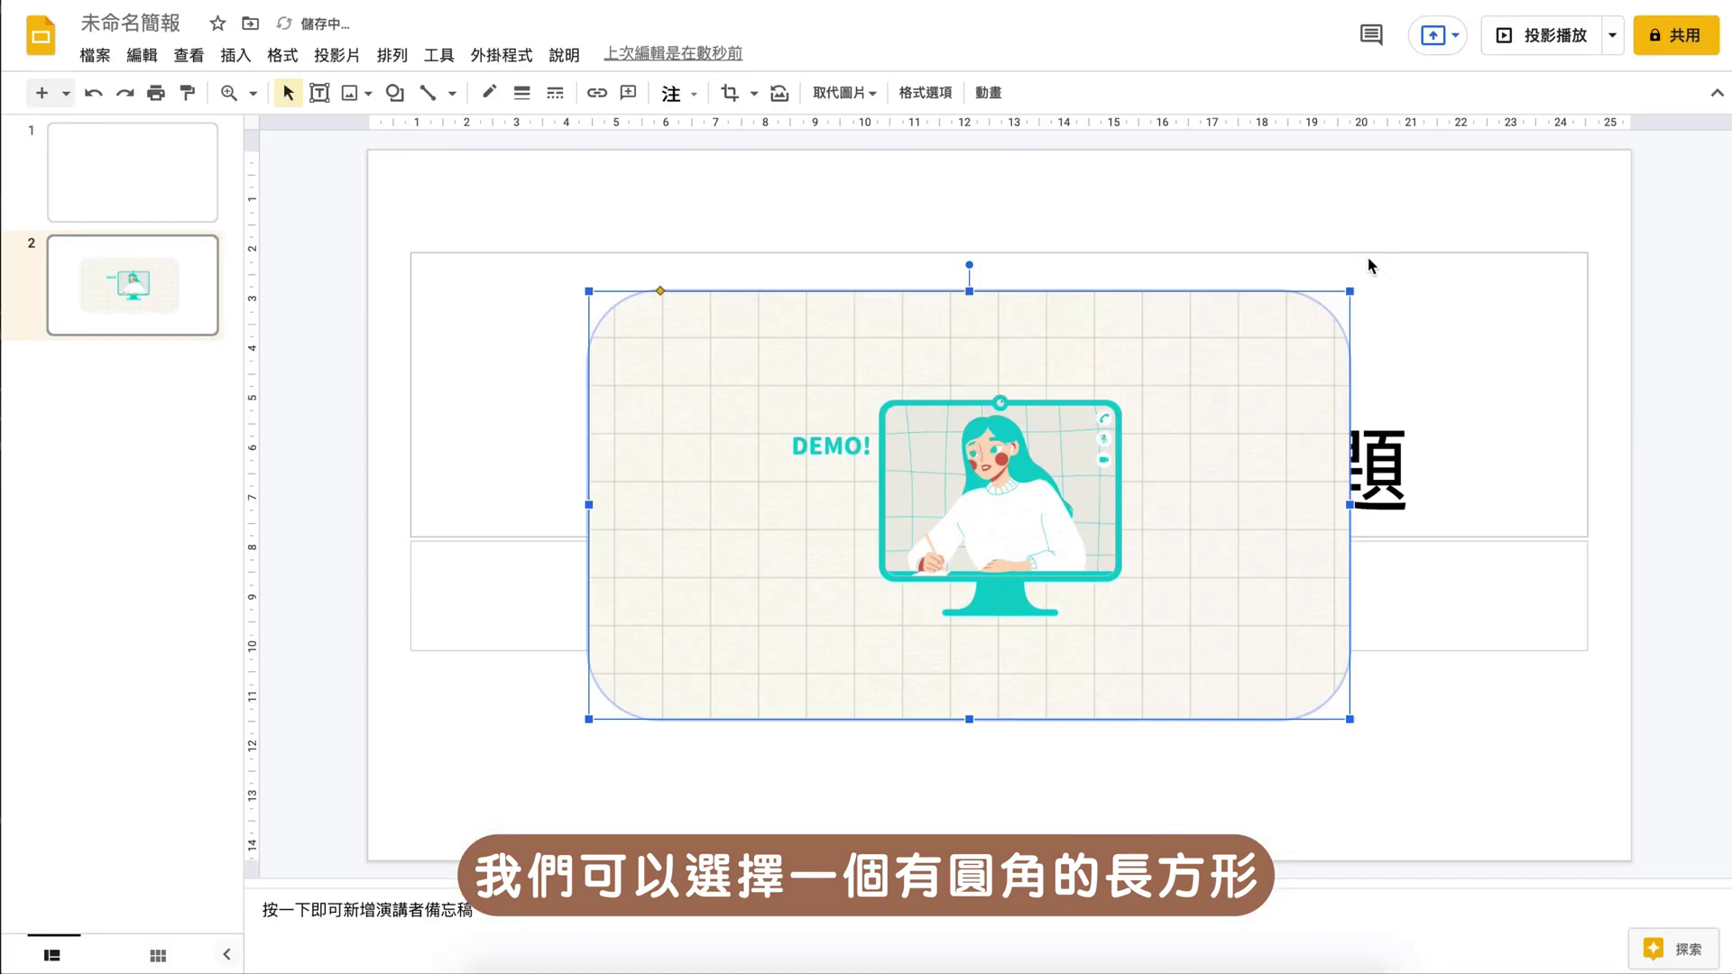
pyautogui.press('Return')
pyautogui.moveTo(1349, 291); pyautogui.dragTo(1518, 197)
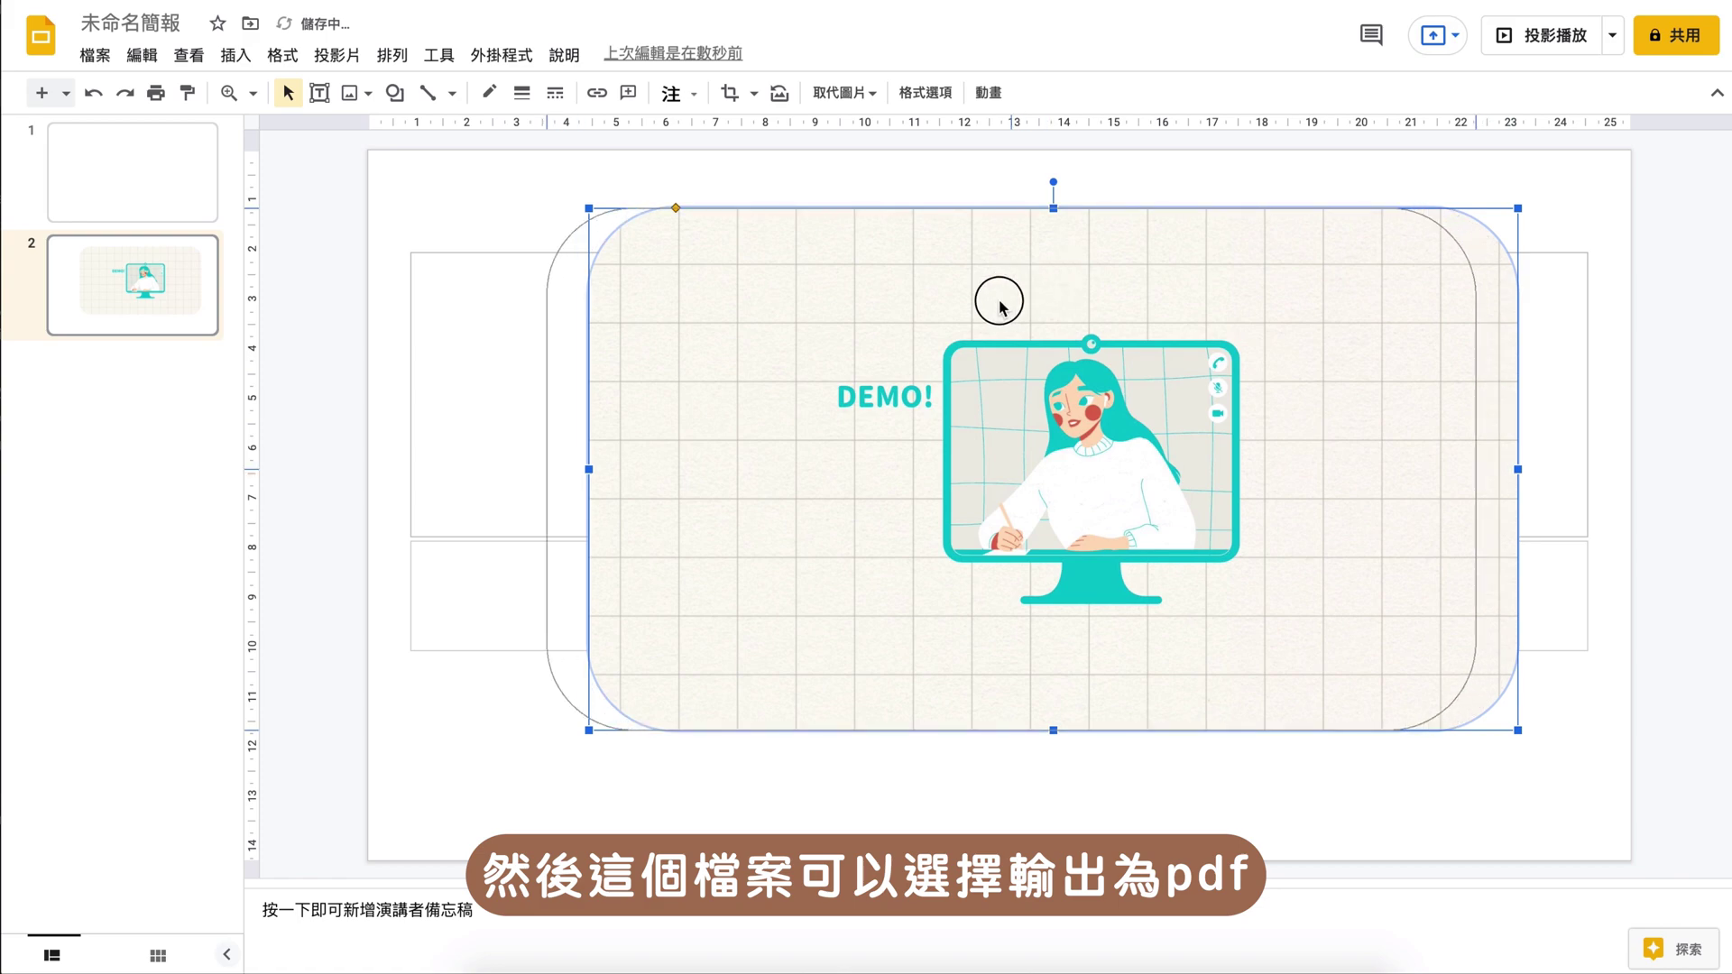
pyautogui.moveTo(1064, 243); pyautogui.dragTo(996, 281)
pyautogui.click(95, 55)
pyautogui.moveTo(155, 346)
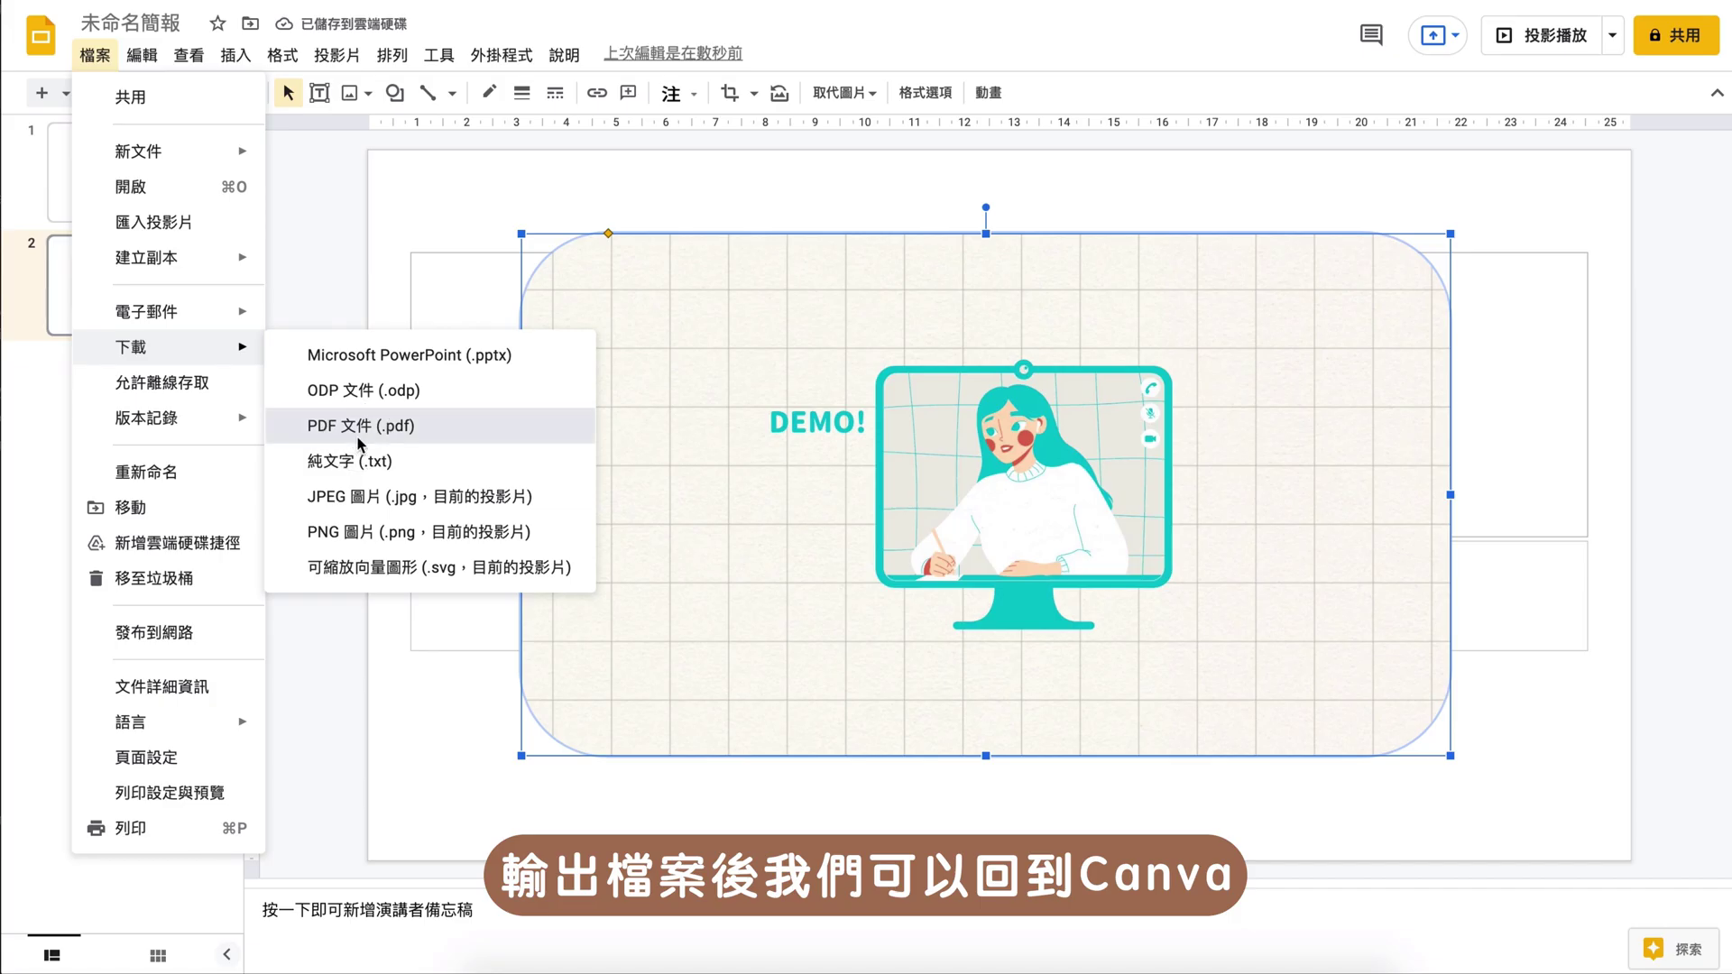
pyautogui.click(360, 426)
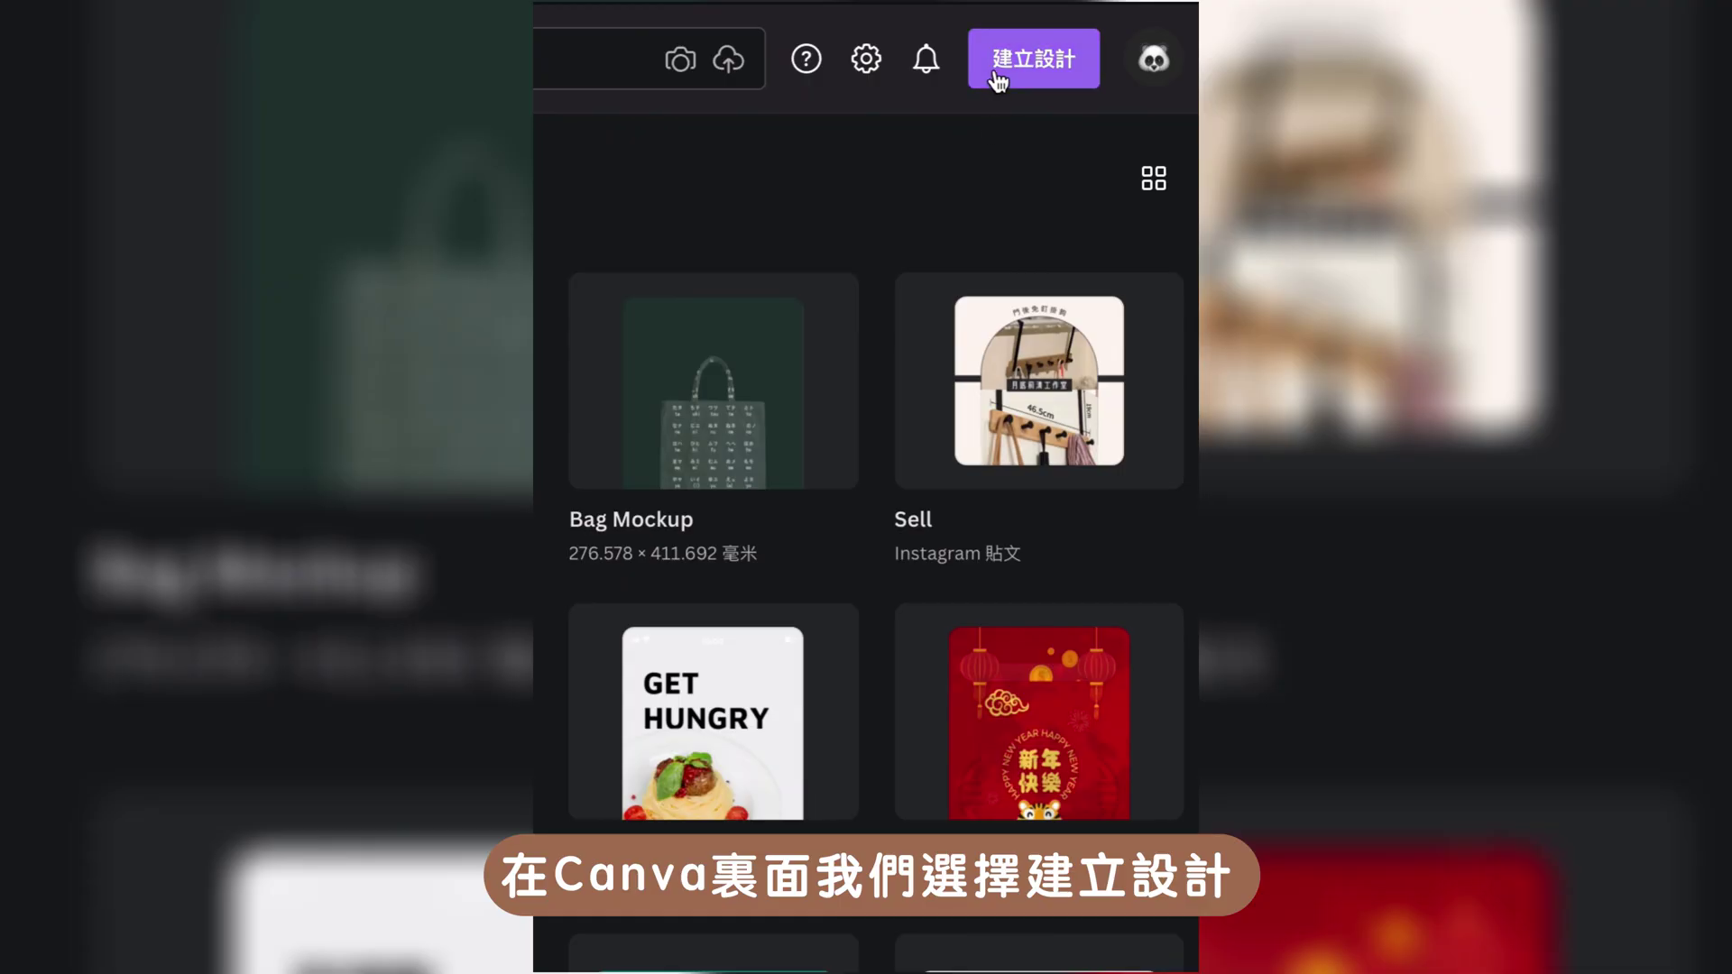
# Import the Google Slides PDF into Canva through Create a design > Import file.
pyautogui.click(1053, 73)
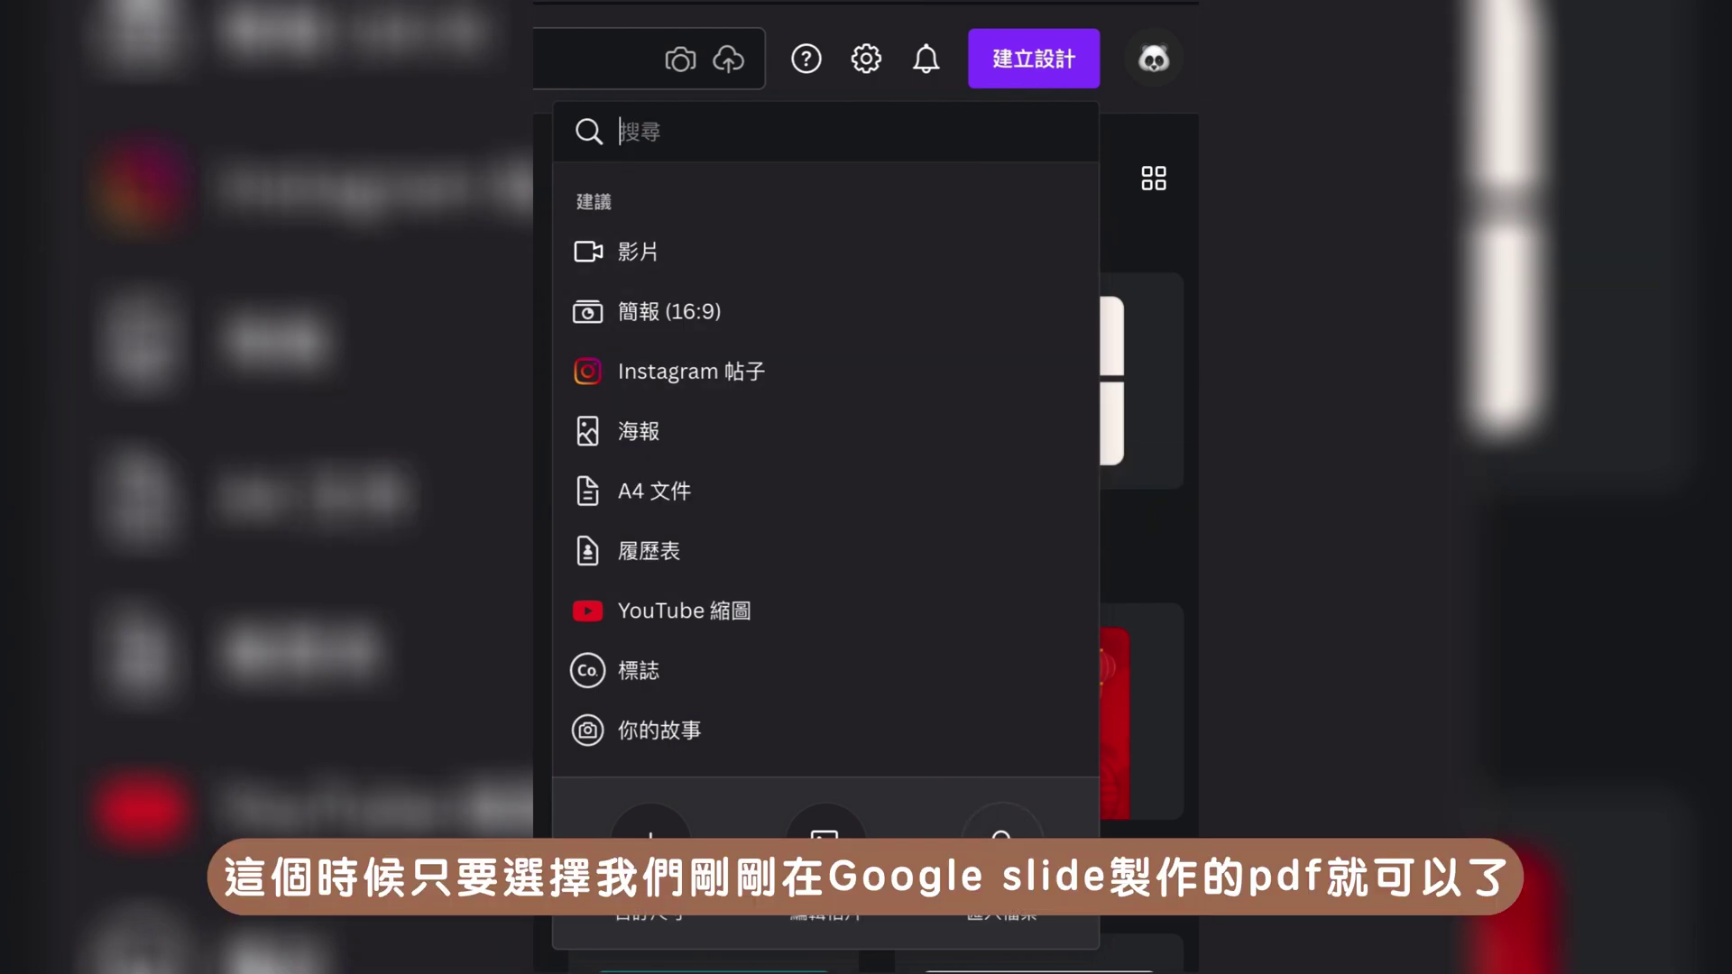
pyautogui.click(1024, 843)
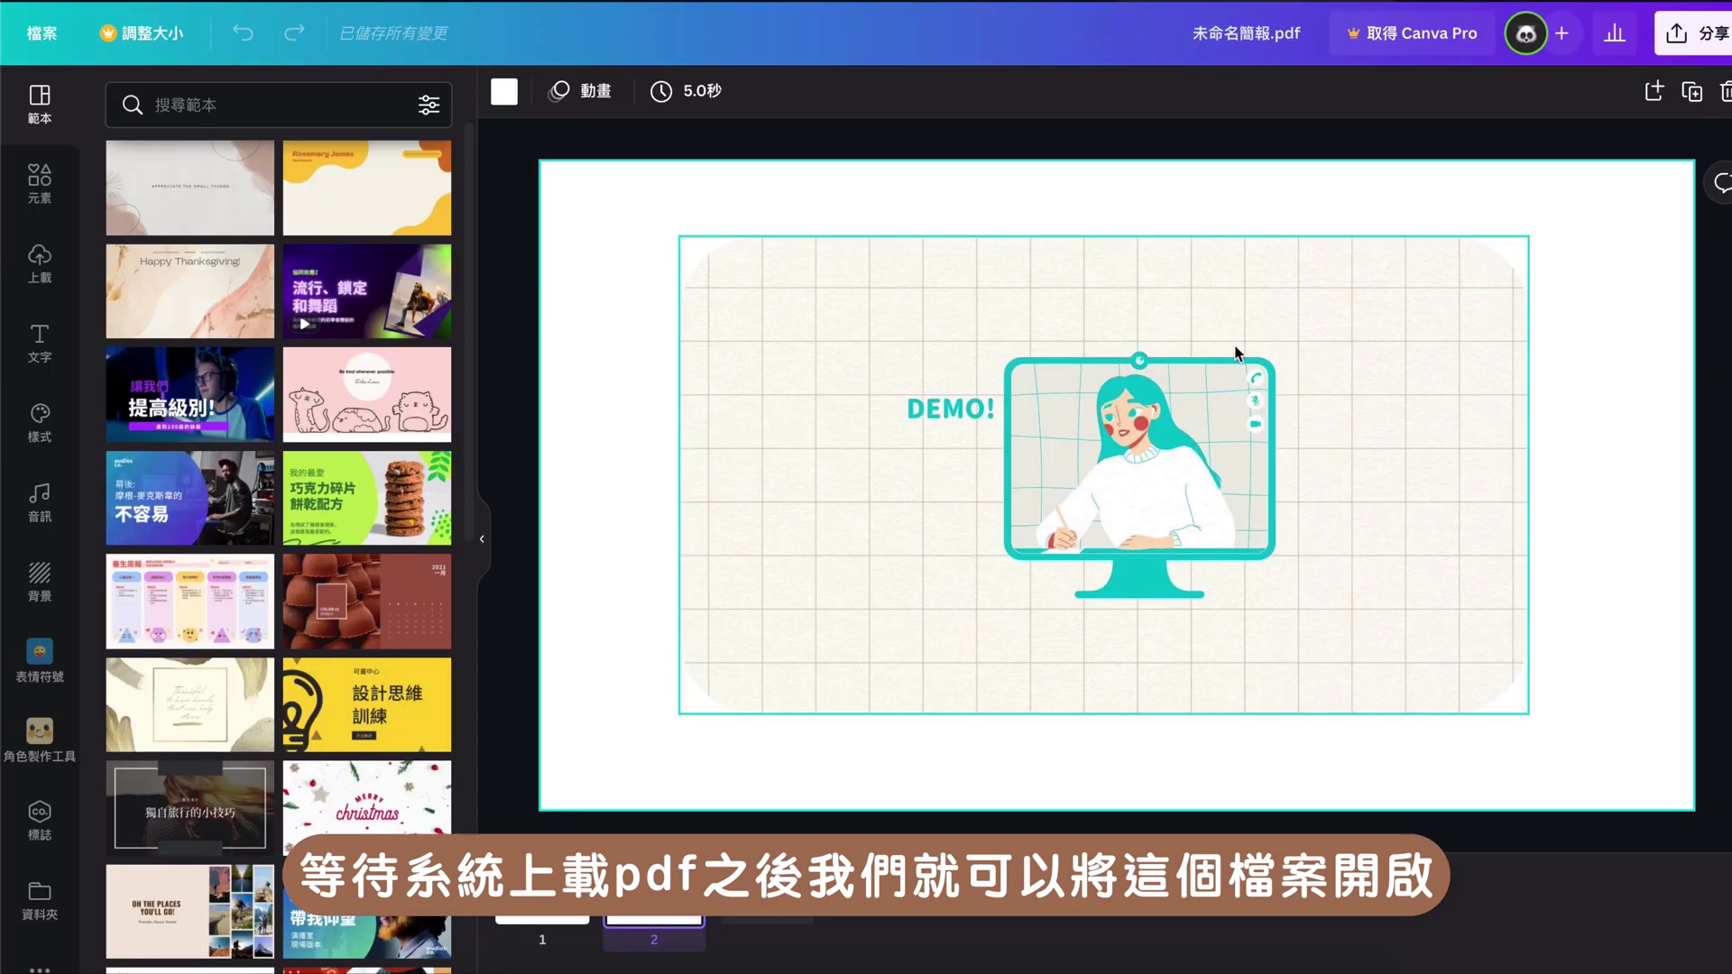
# Detach the DEMO illustration from the imported rounded frame and move the empty frame.
pyautogui.moveTo(1276, 360); pyautogui.dragTo(1126, 370)
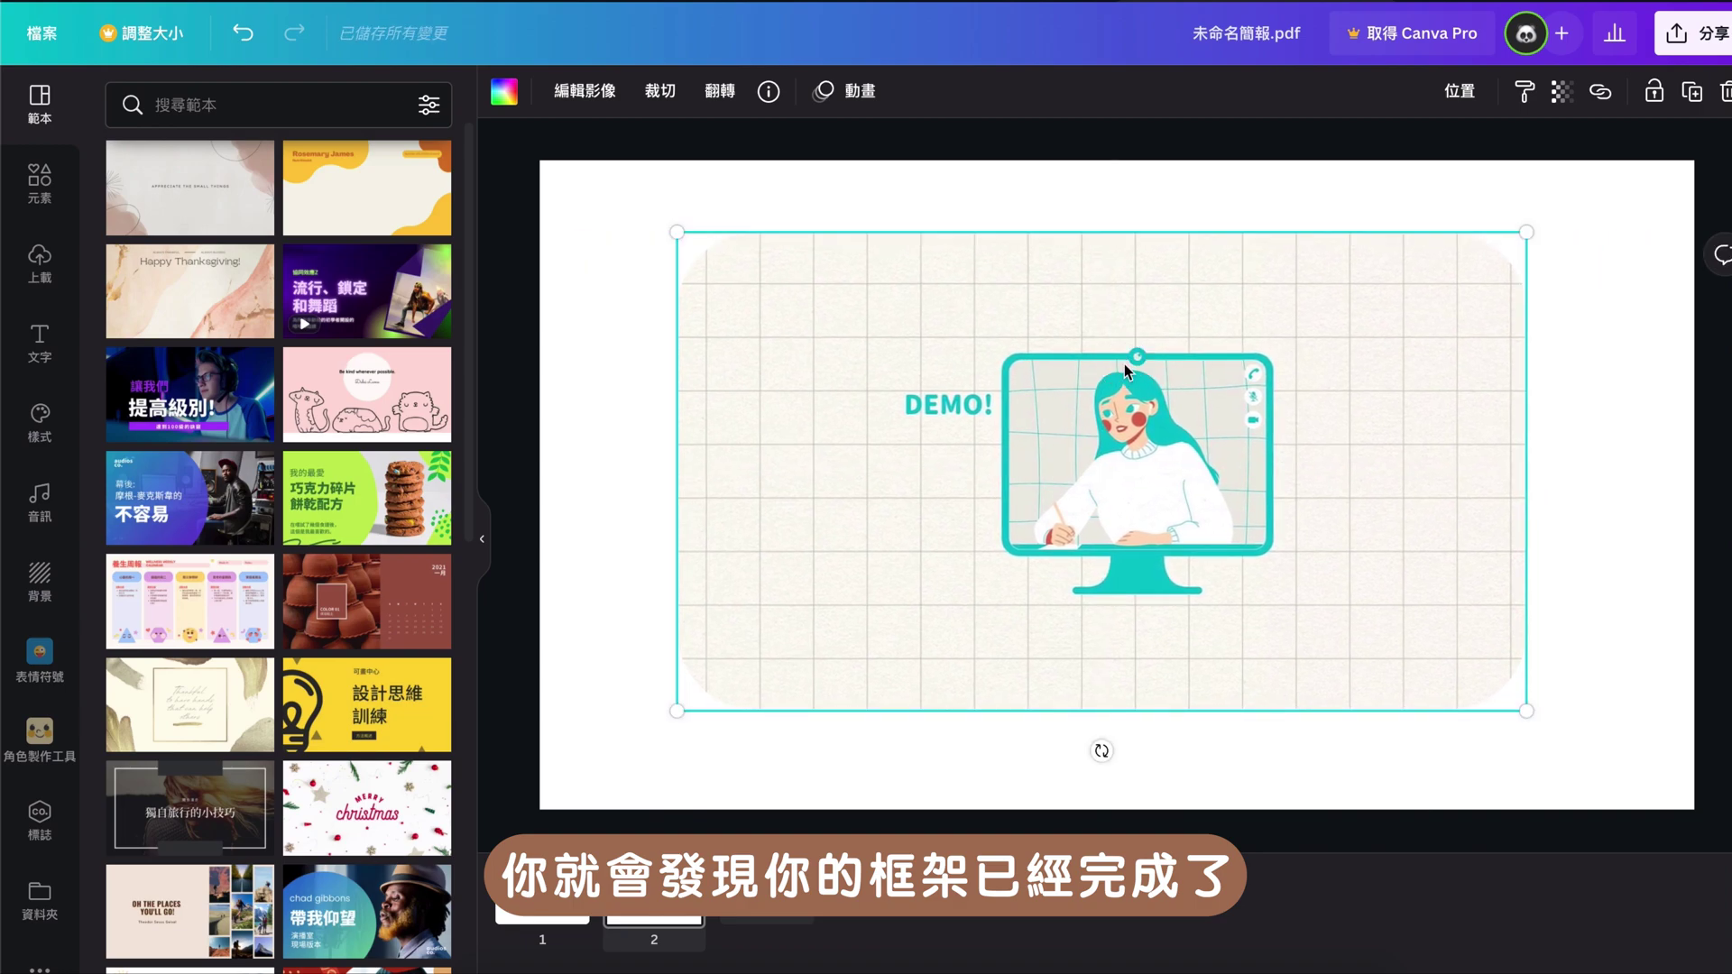
pyautogui.rightClick(1019, 361)
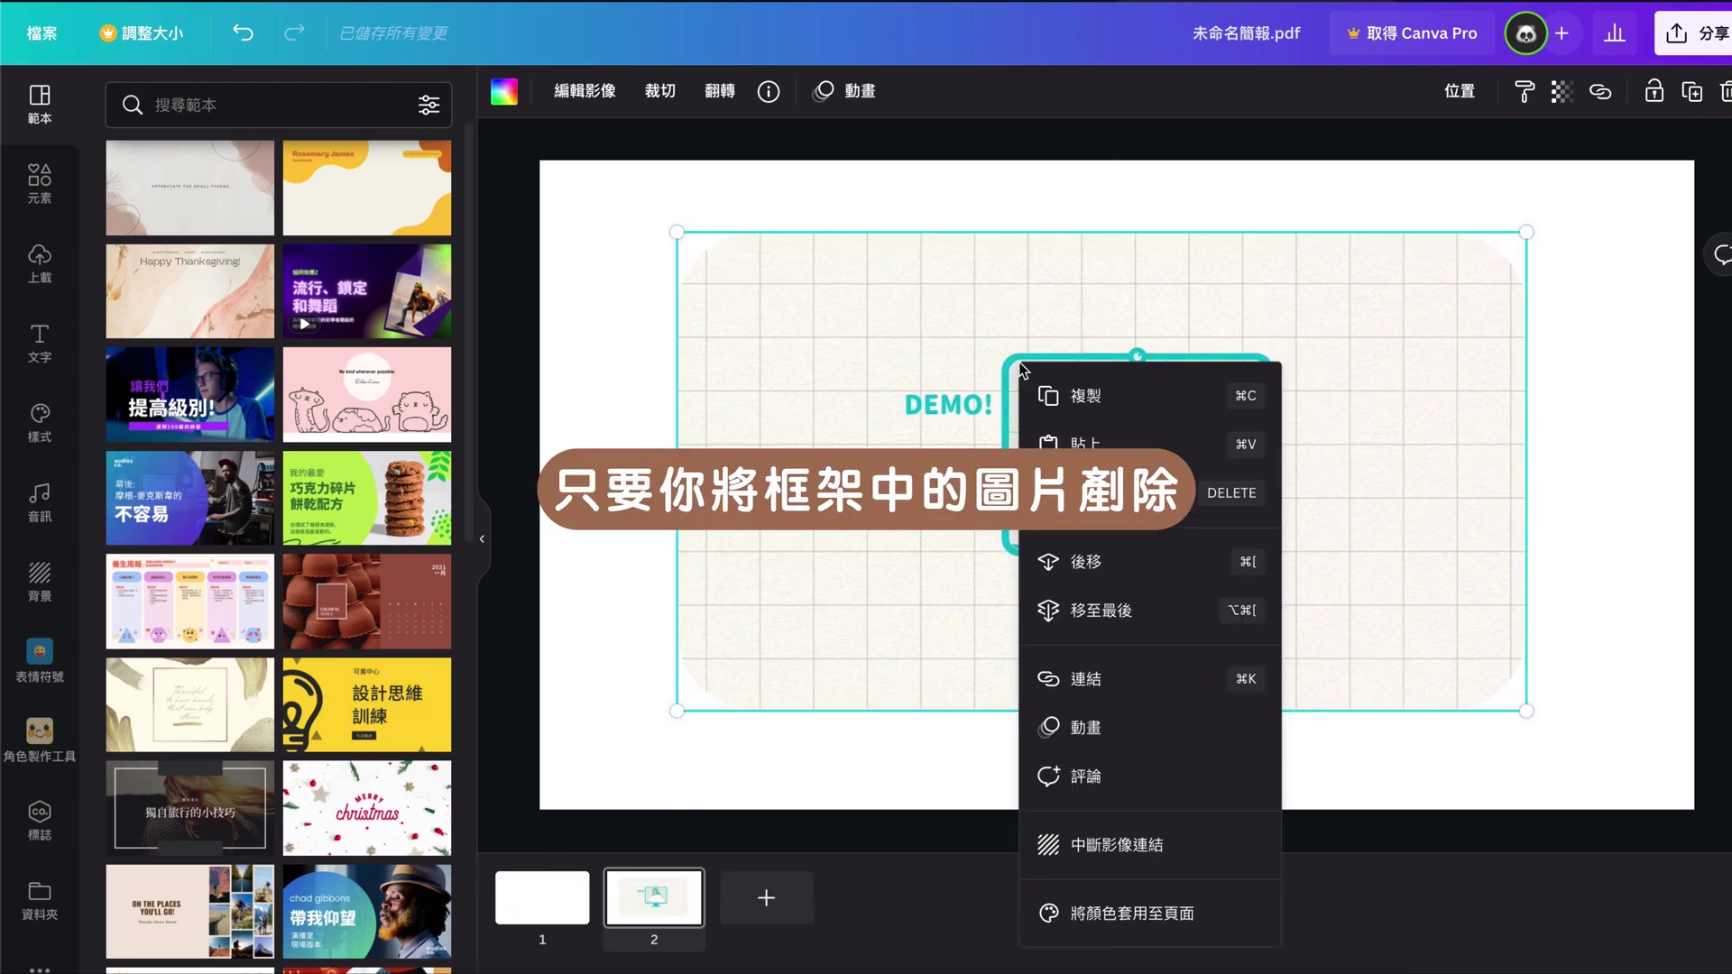
pyautogui.click(1106, 845)
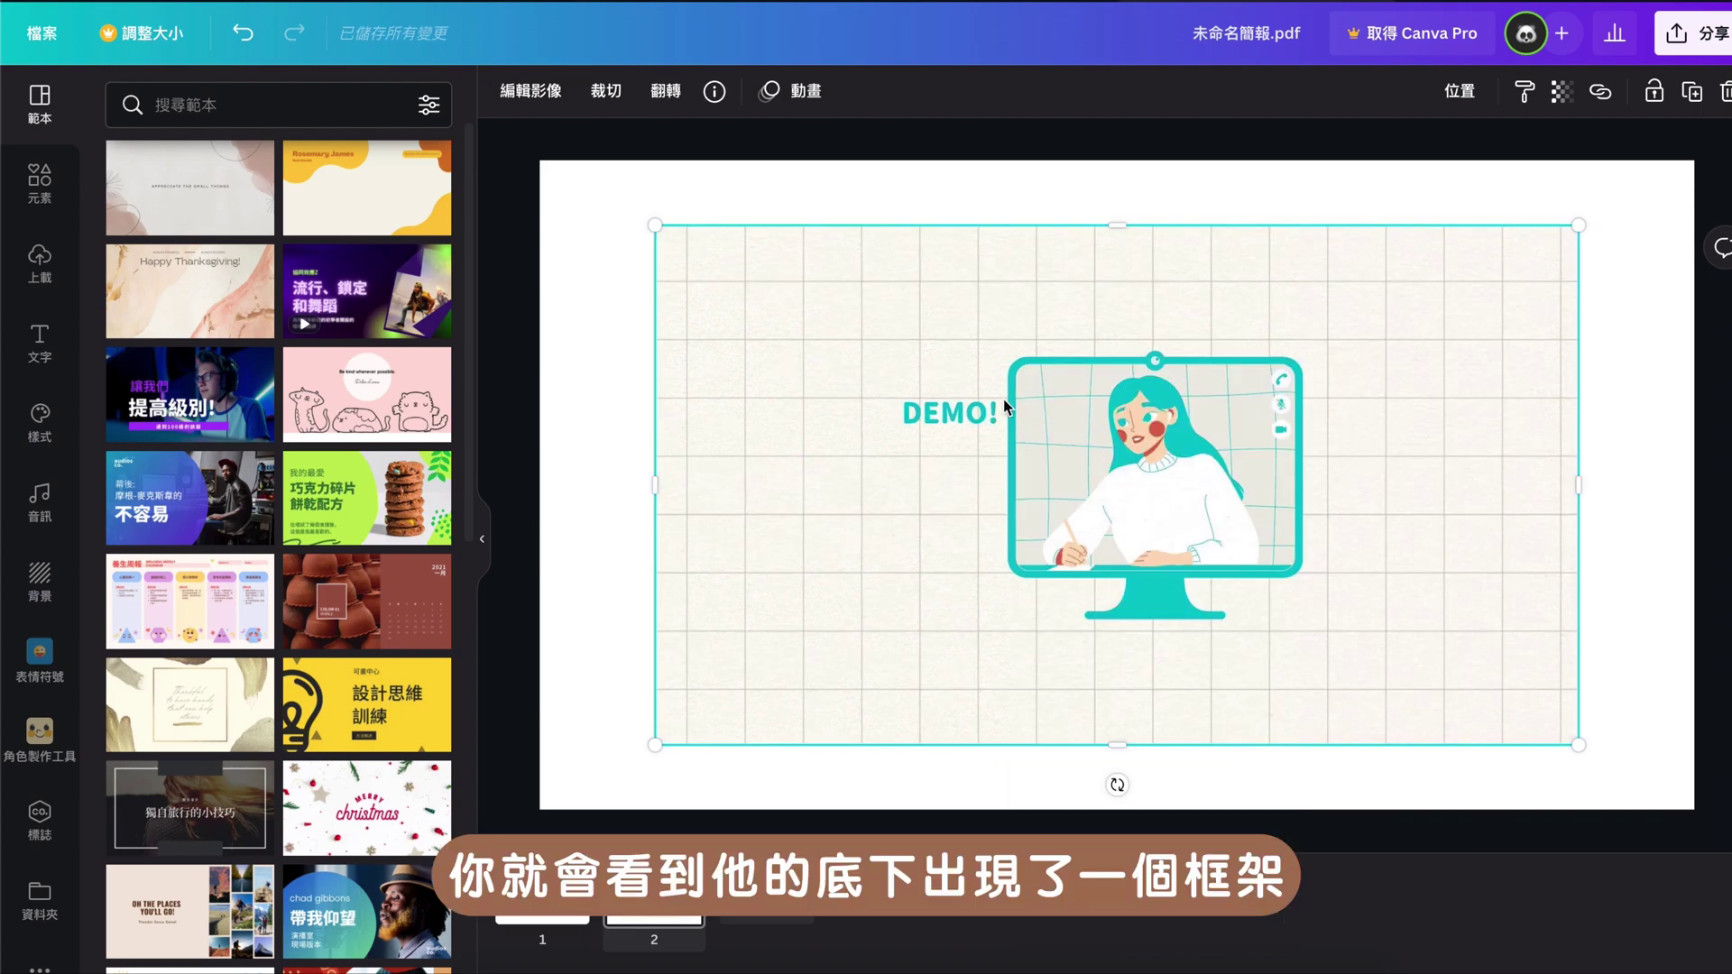
pyautogui.moveTo(1004, 406); pyautogui.dragTo(1001, 537)
pyautogui.rightClick(1001, 537)
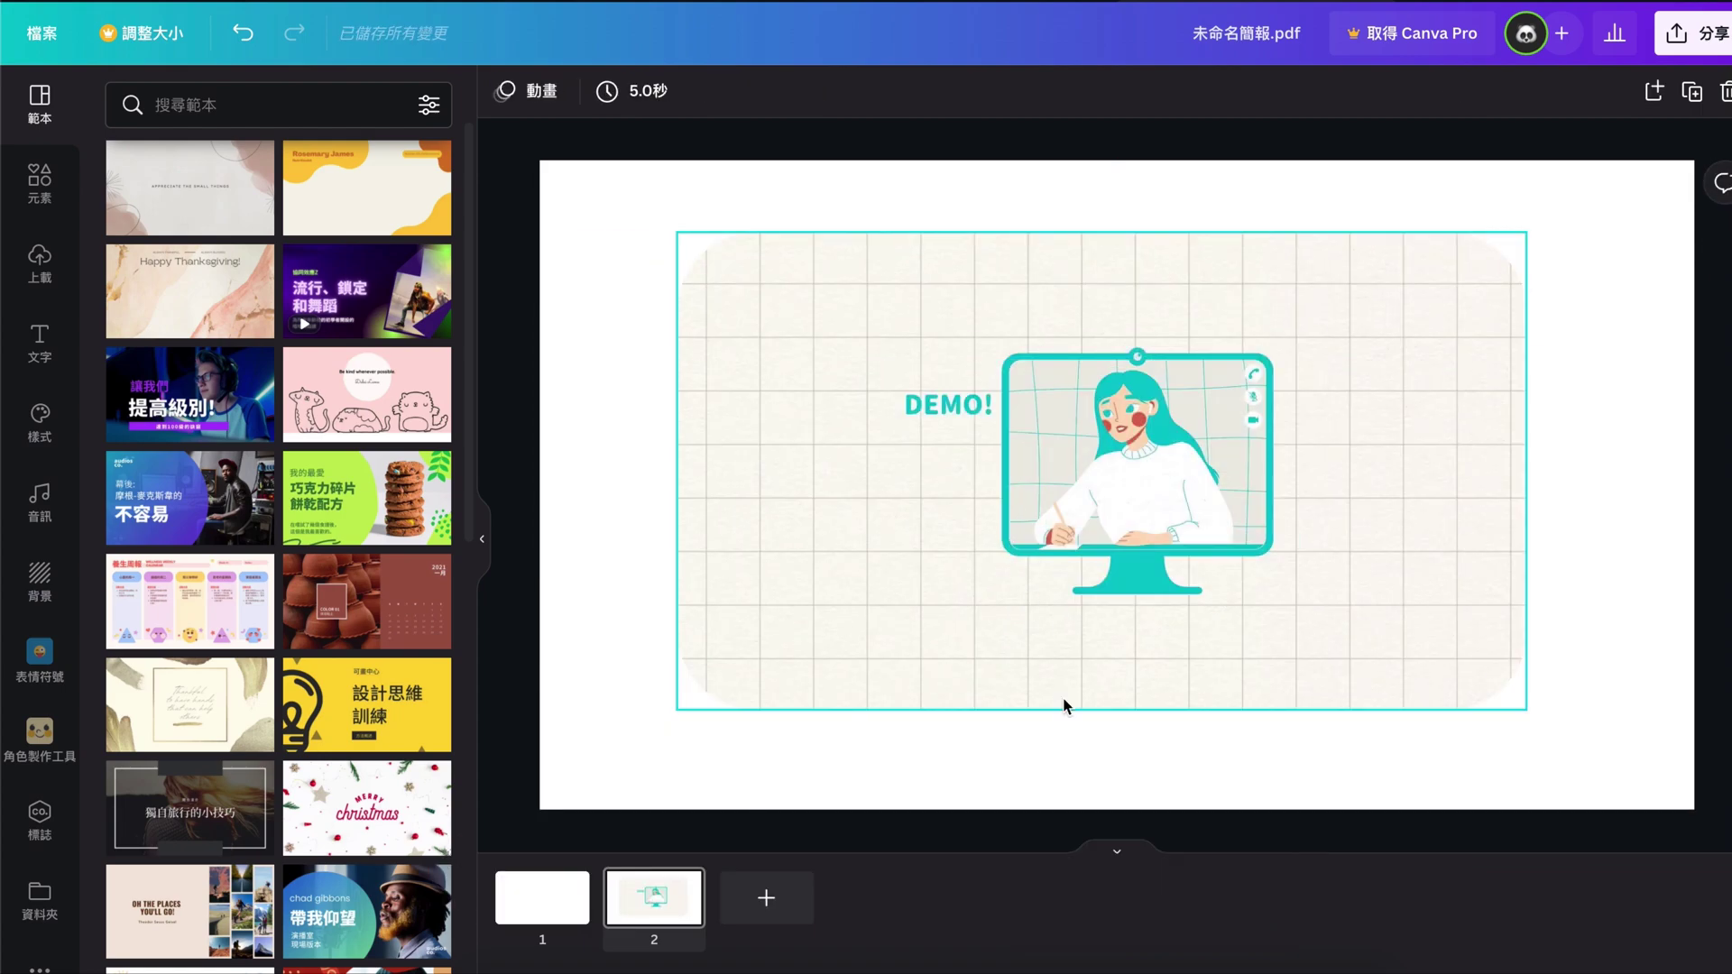
pyautogui.click(1074, 915)
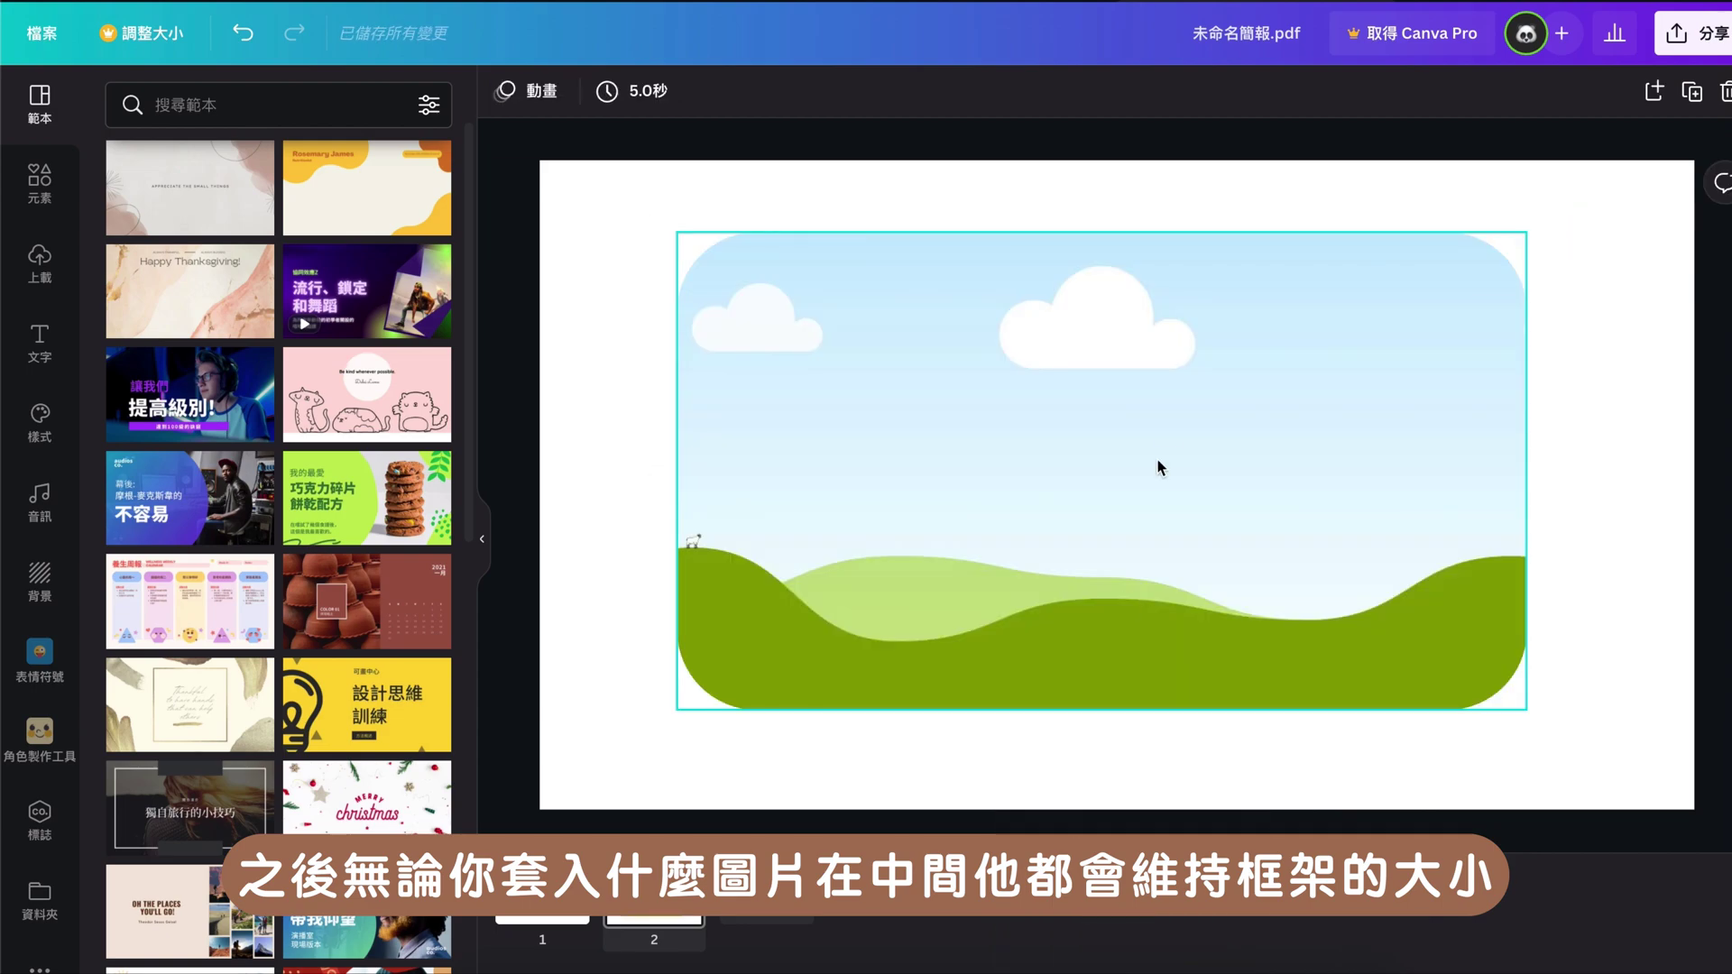
pyautogui.click(1171, 437)
pyautogui.moveTo(1171, 437)
pyautogui.mouseDown()
pyautogui.moveTo(1273, 436)
pyautogui.moveTo(1169, 450)
pyautogui.mouseUp()
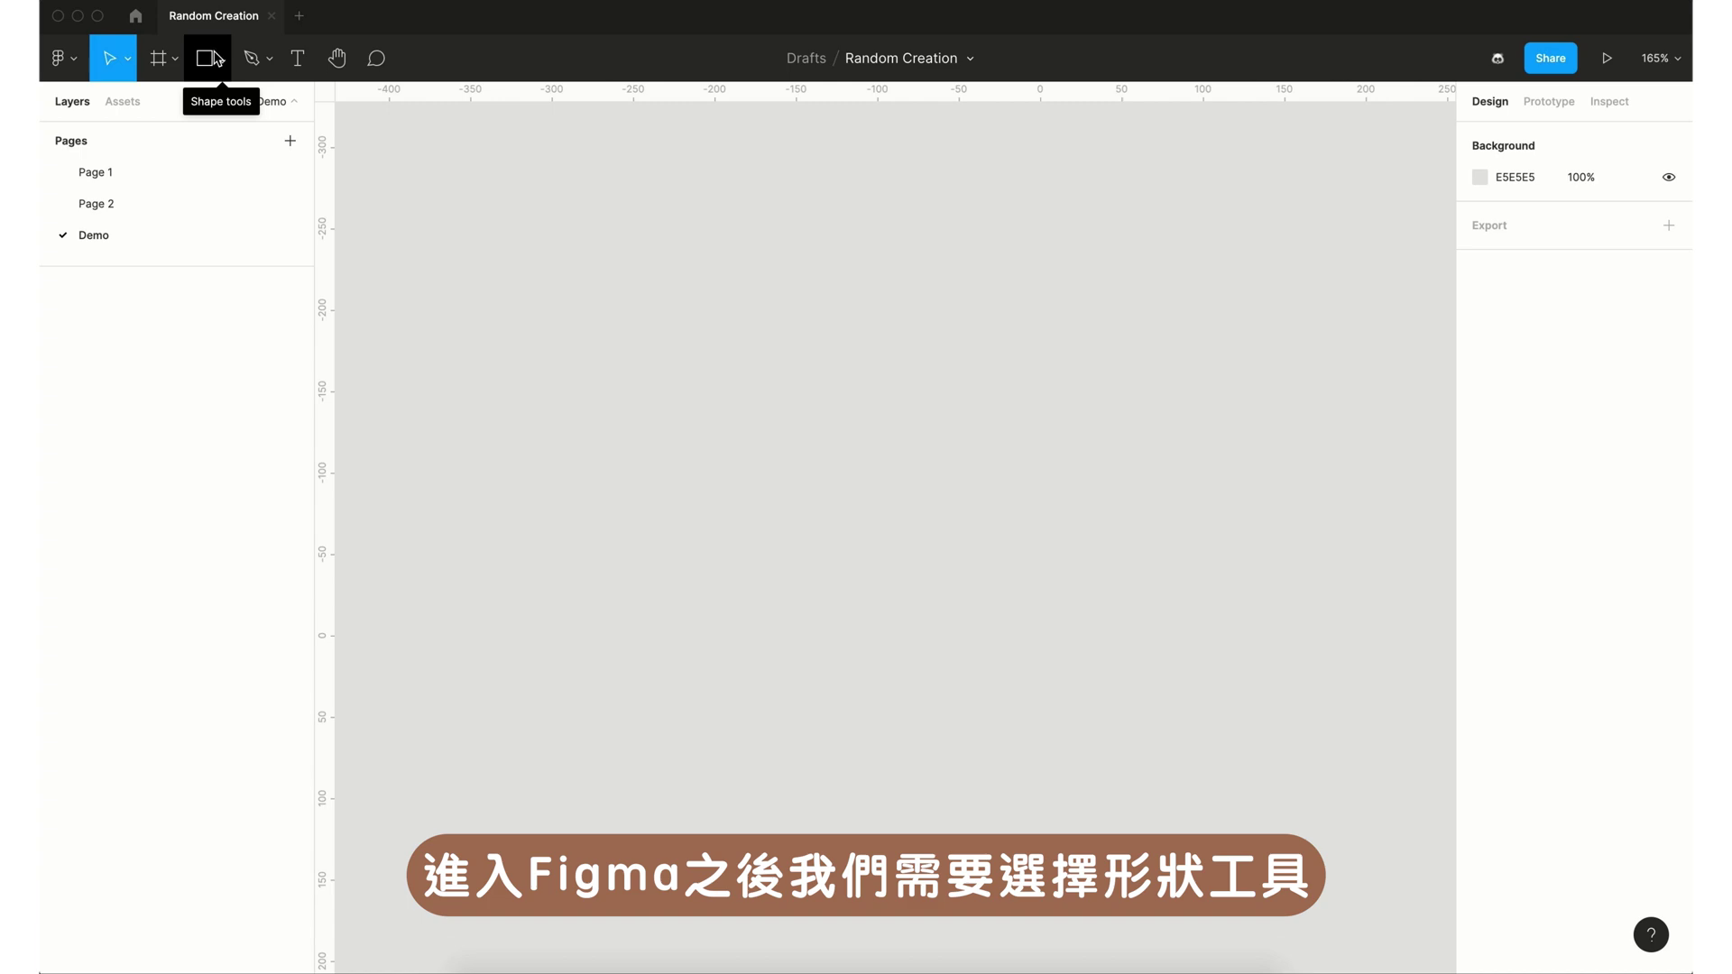
# Draw a rectangle on the Demo page and size it to 1600 × 900.
pyautogui.click(217, 59)
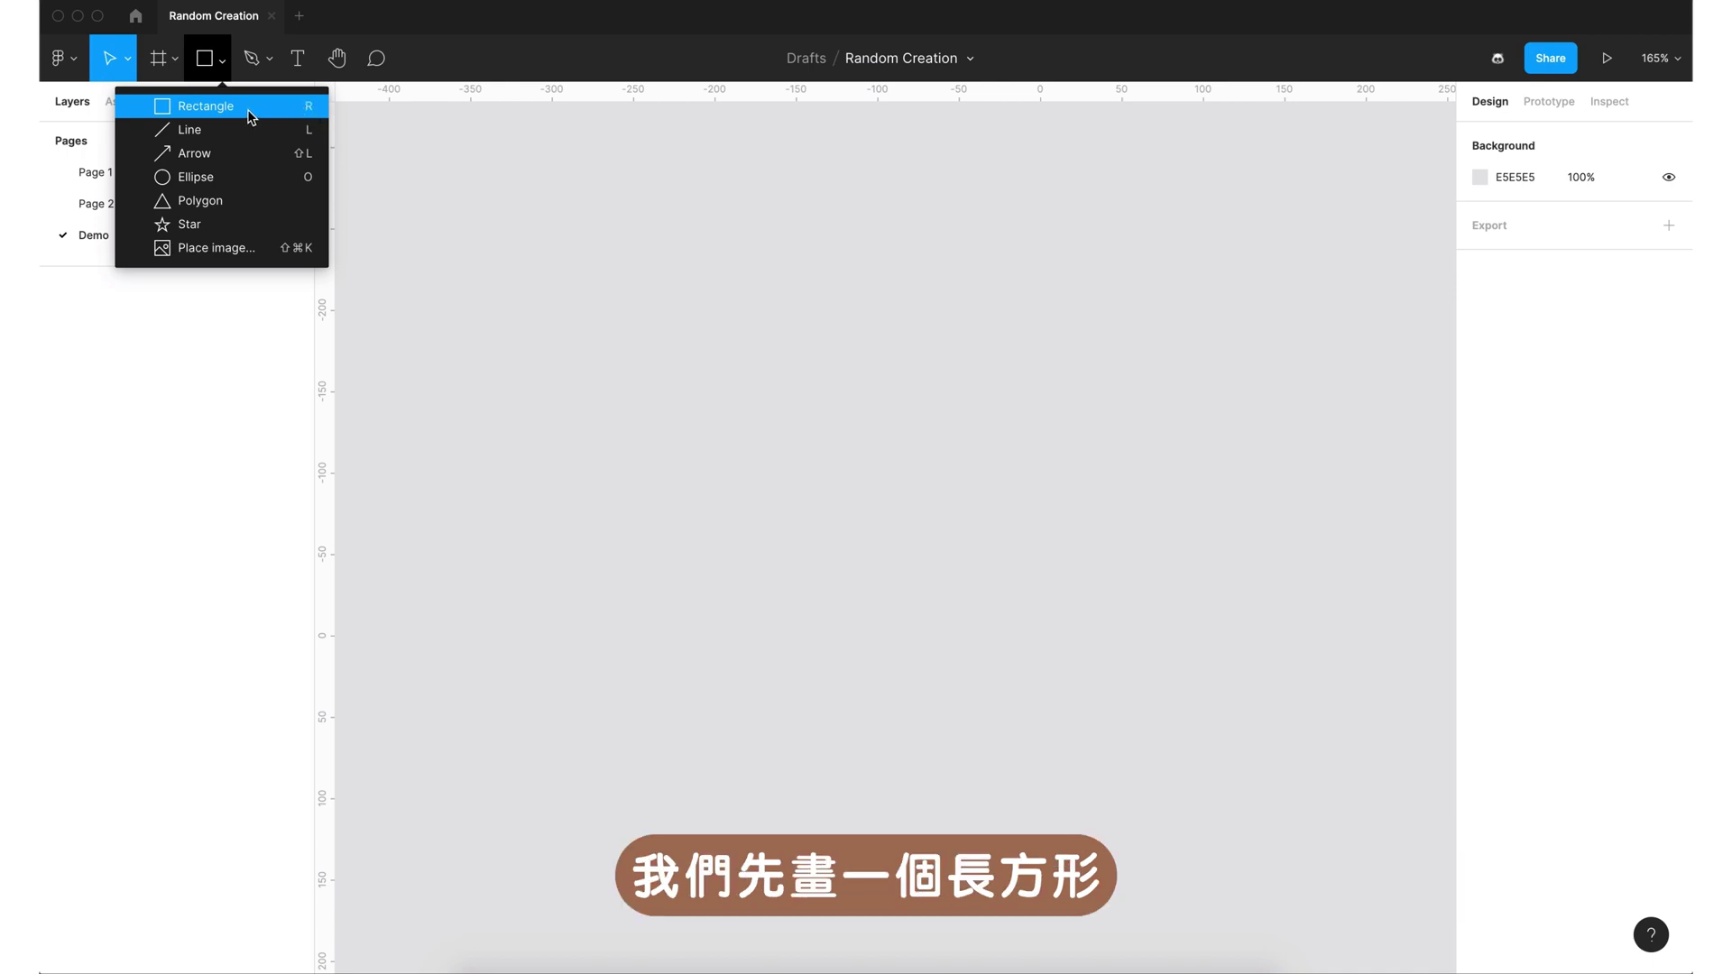
pyautogui.click(251, 114)
pyautogui.moveTo(479, 285); pyautogui.dragTo(978, 607)
pyautogui.write('1600')
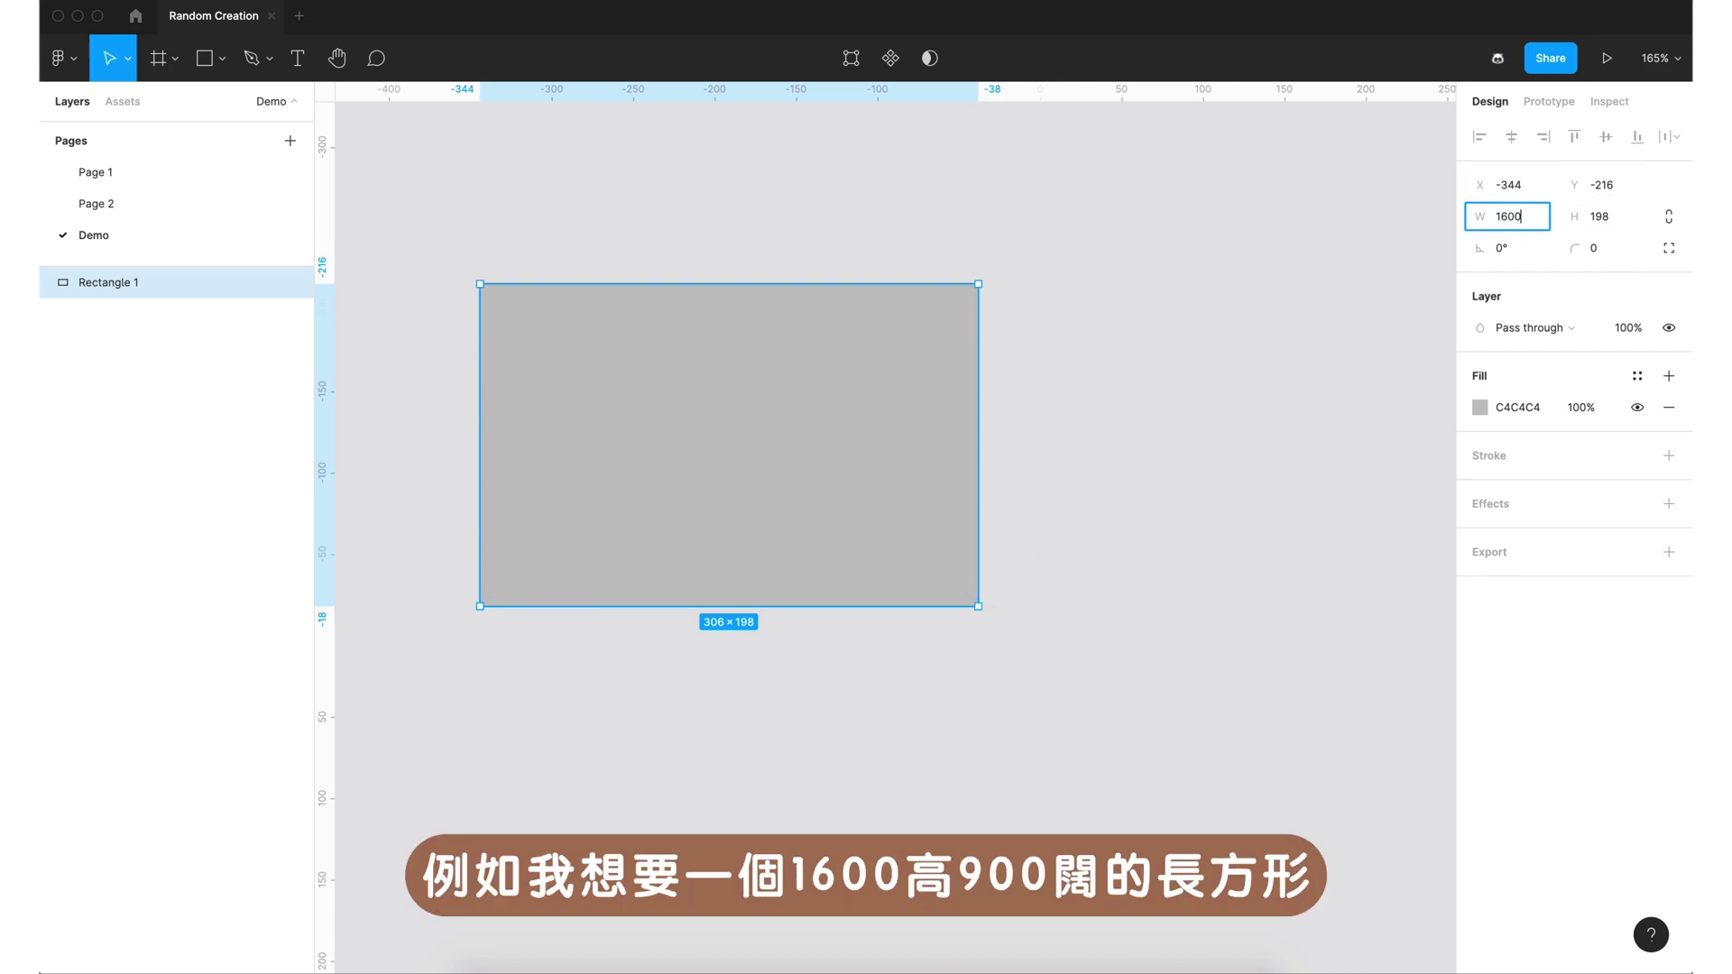
pyautogui.press('Tab')
pyautogui.write('90')
pyautogui.press('Return')
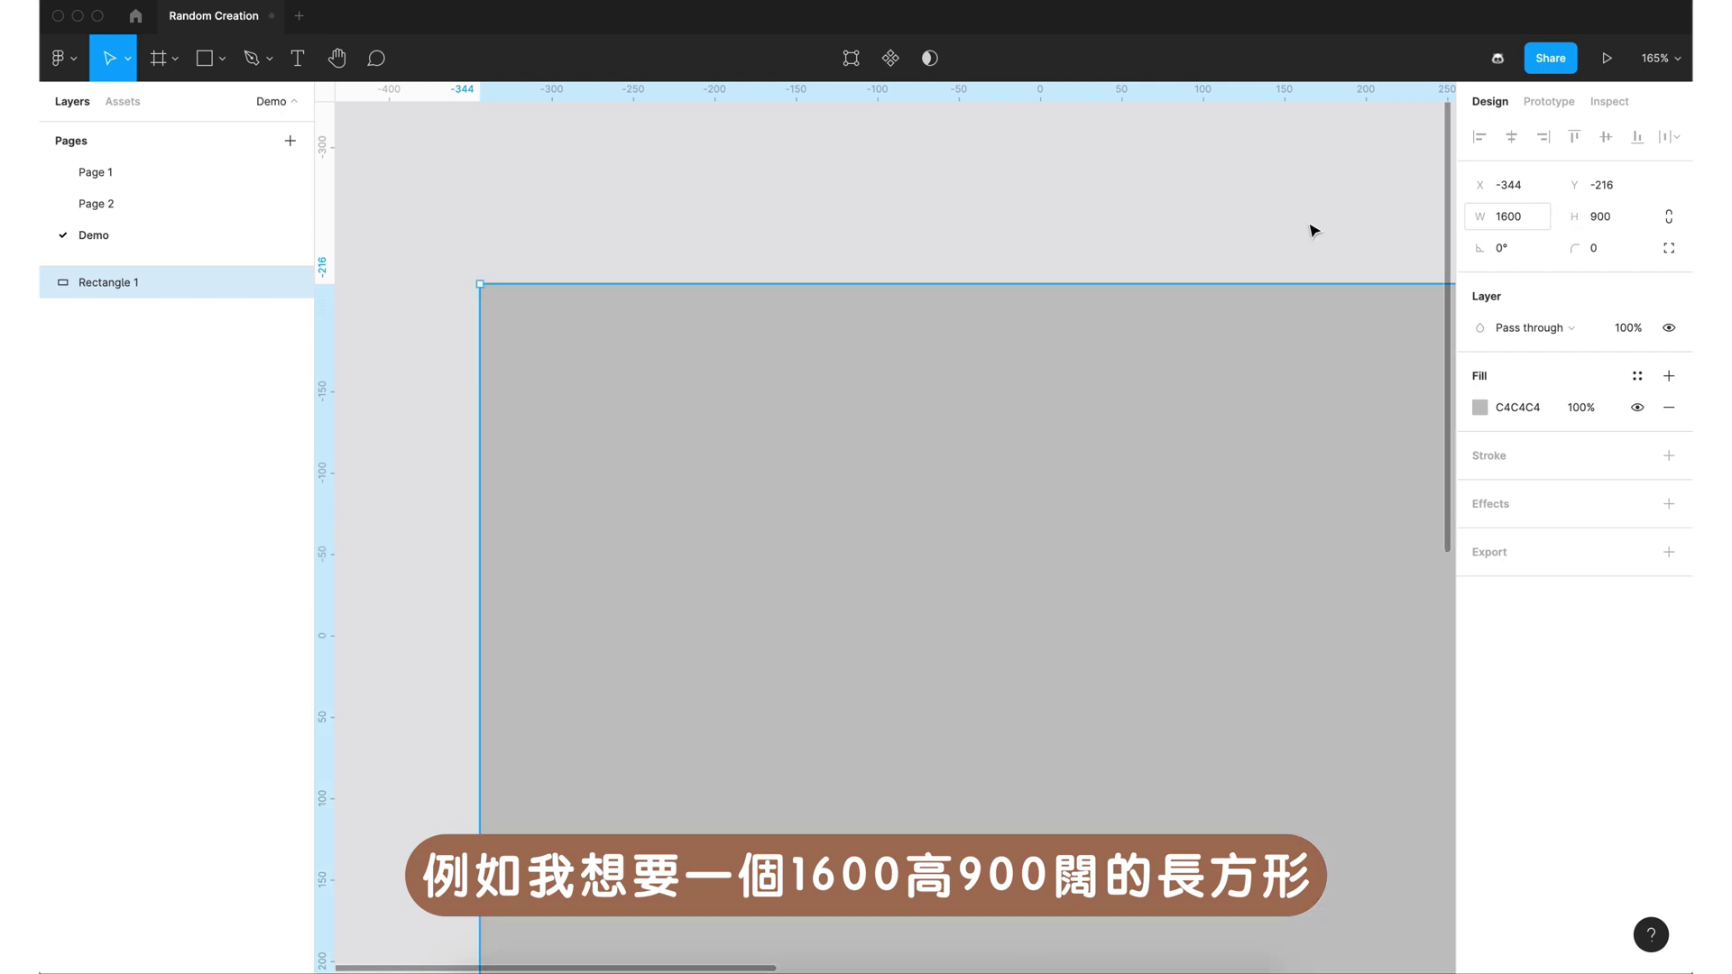
# Round the rectangle's corners to a radius of 33 and deselect it.
pyautogui.scroll(-3, 1315, 225)
pyautogui.scroll(-2, 1095, 259)
pyautogui.scroll(-5, 1095, 259)
pyautogui.scroll(1, 1036, 284)
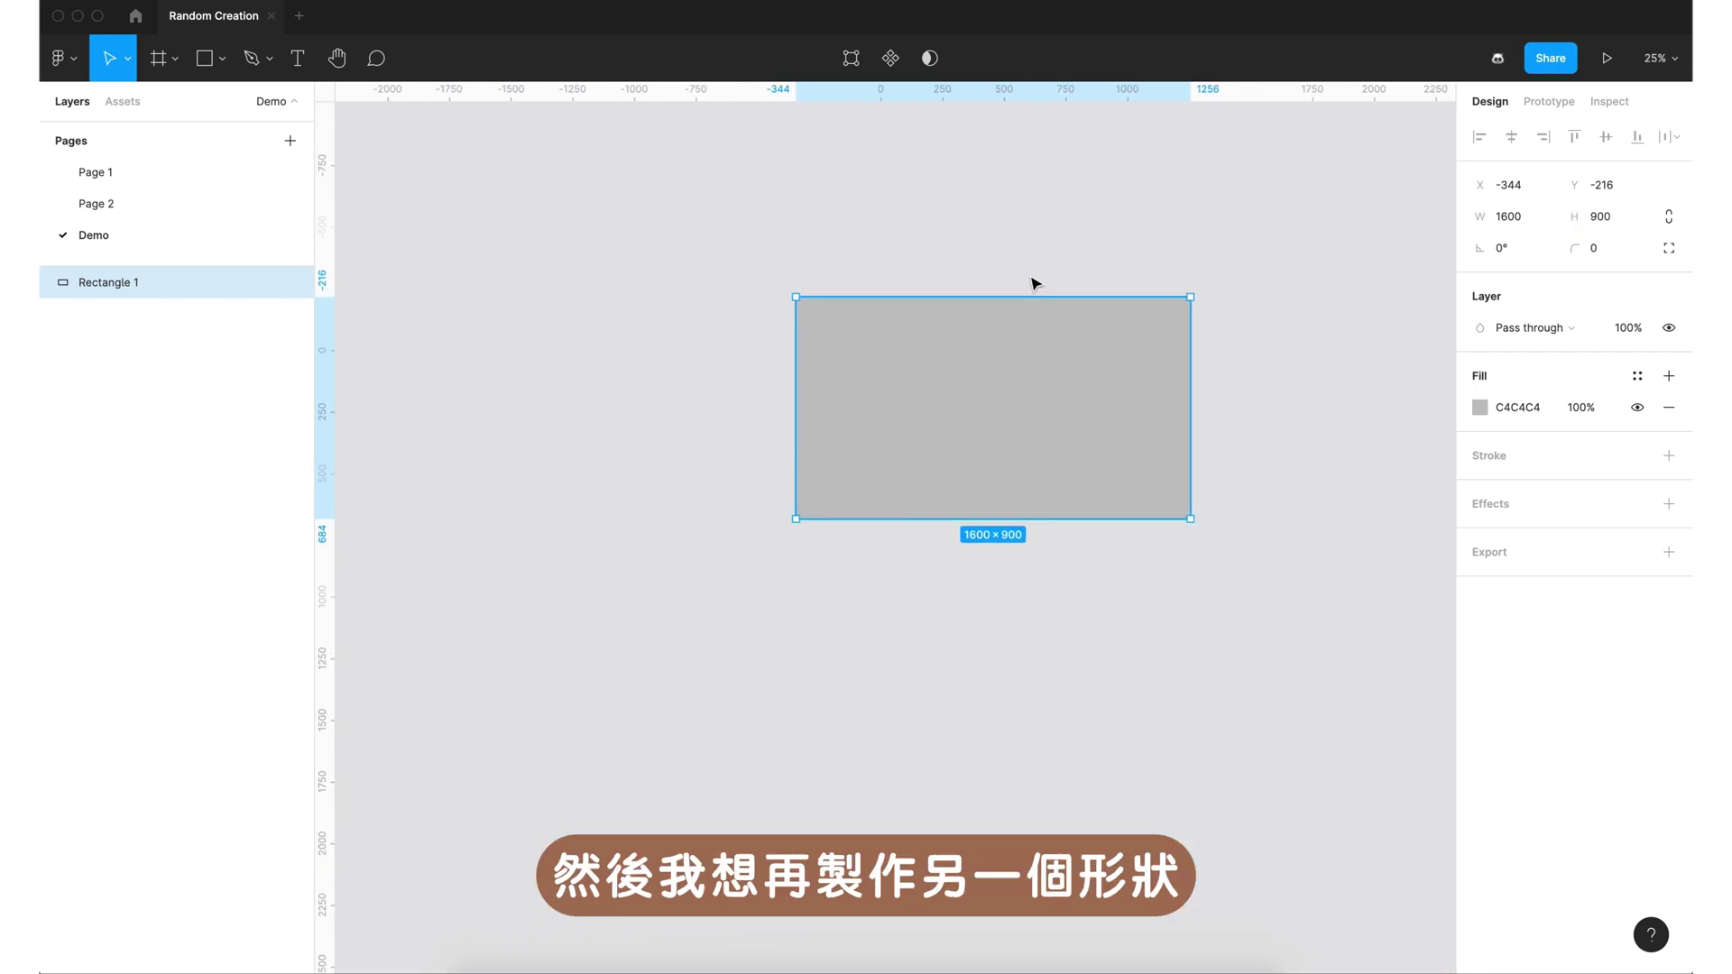
pyautogui.scroll(5, 1032, 279)
pyautogui.moveTo(1358, 339); pyautogui.dragTo(1404, 335)
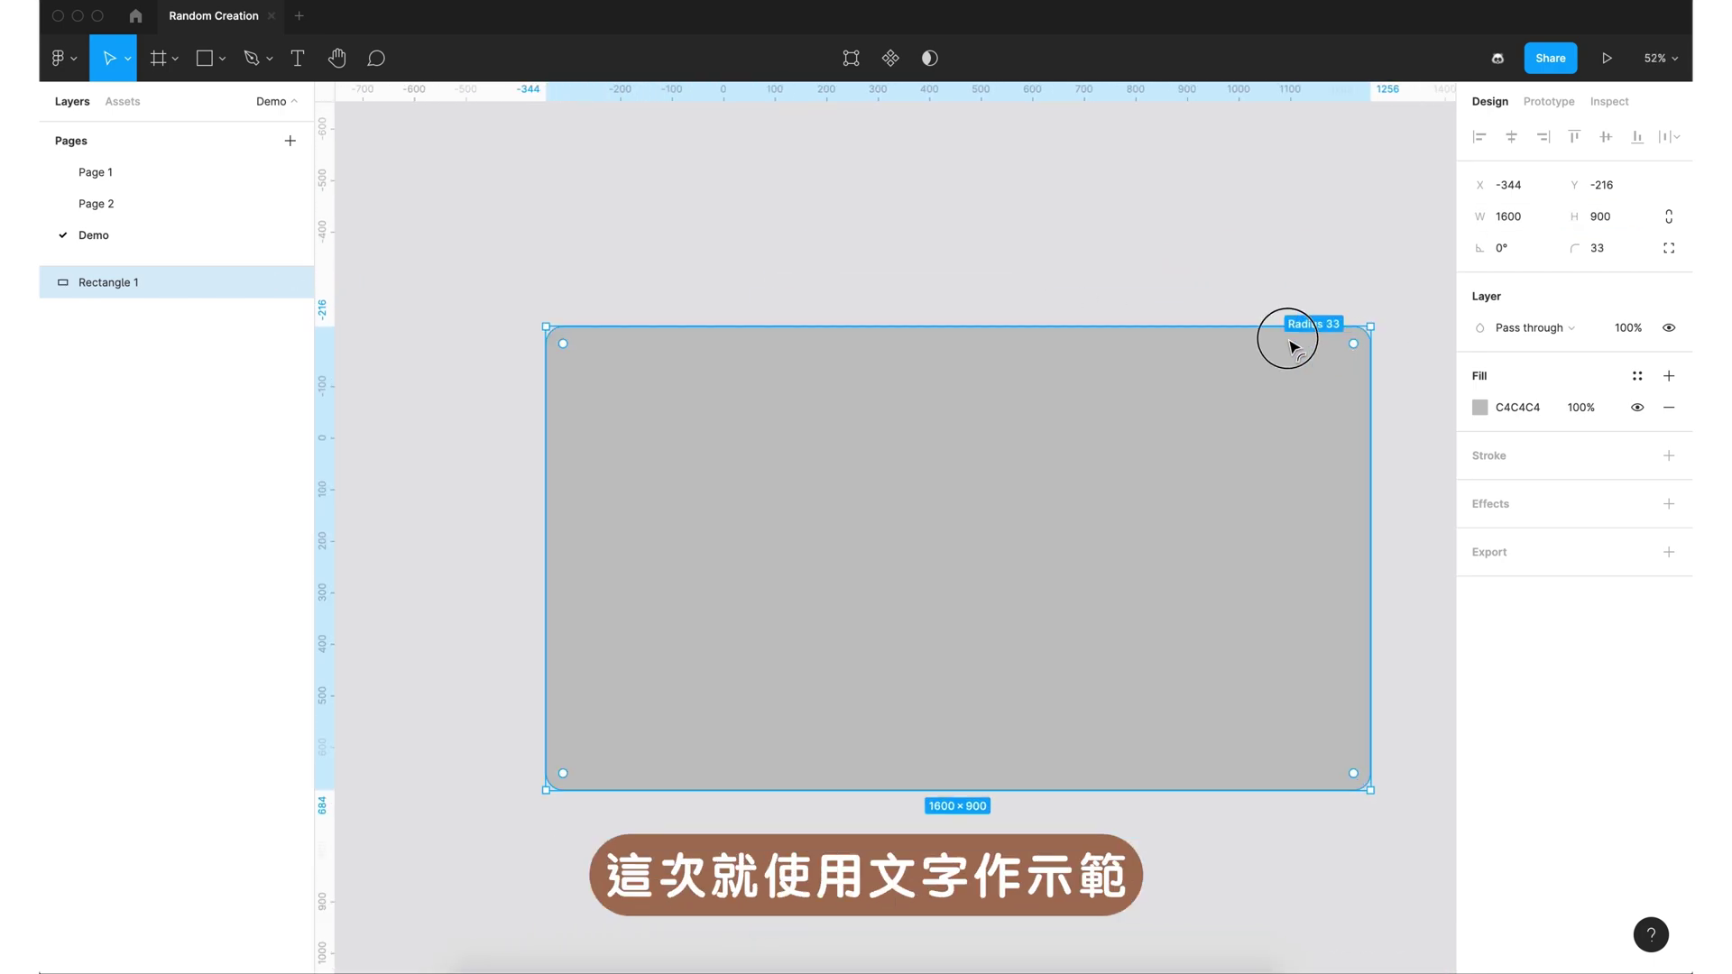
pyautogui.click(1171, 255)
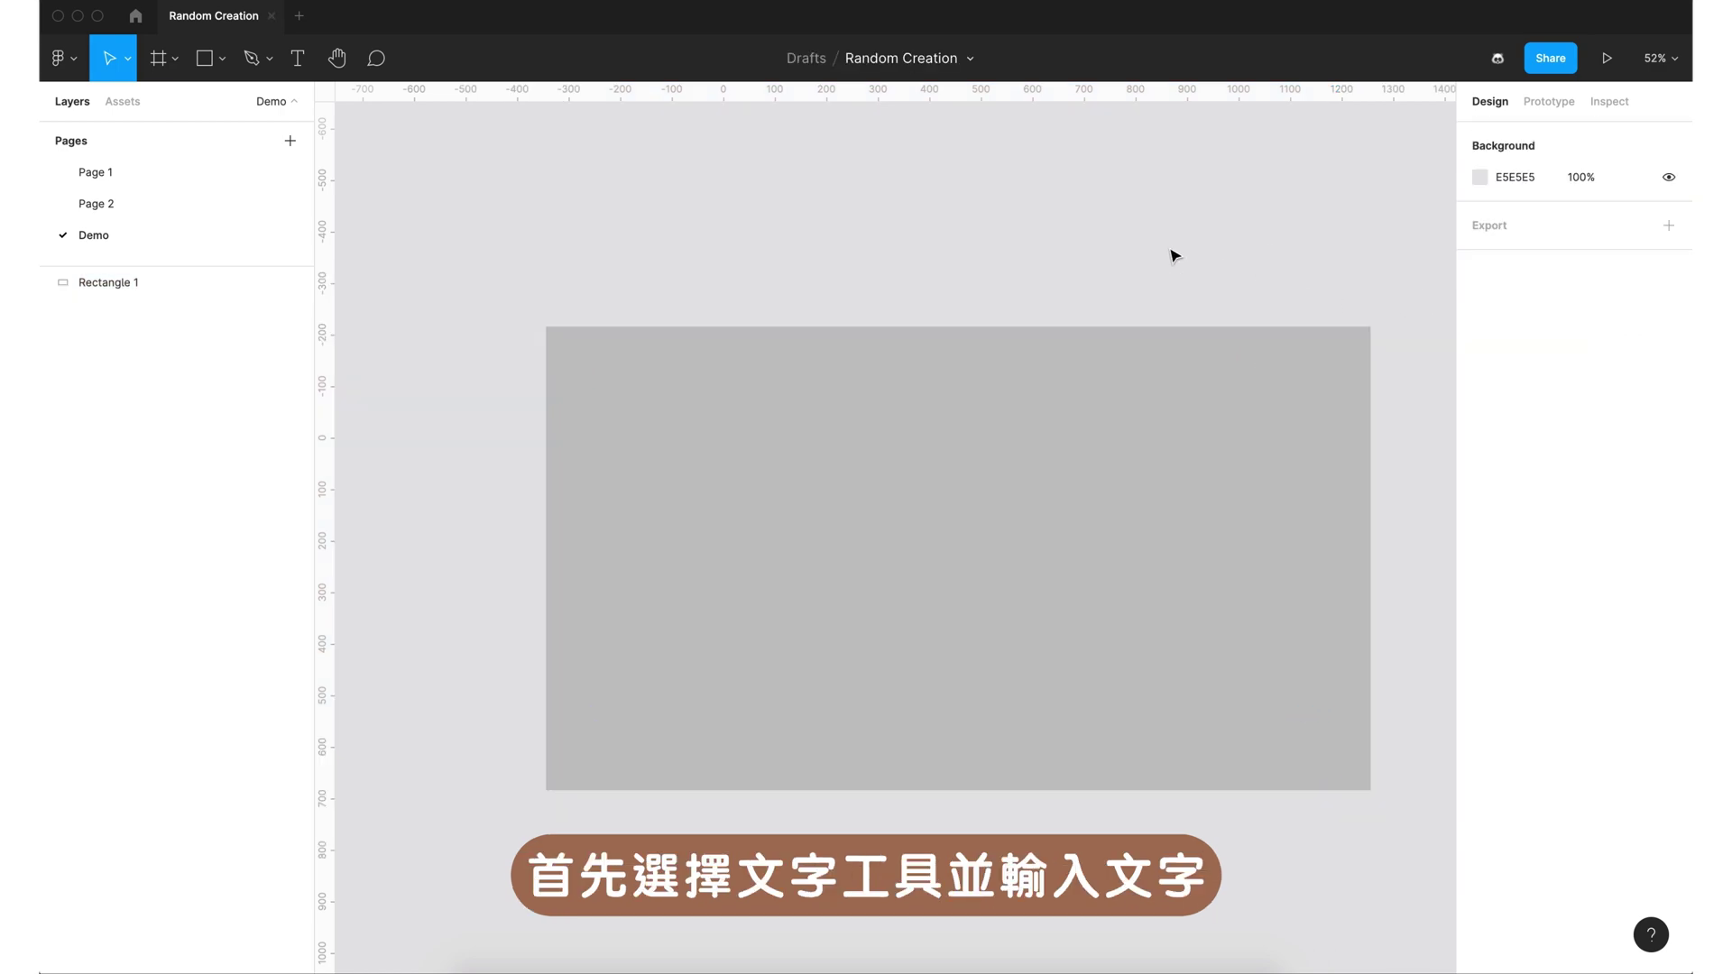
pyautogui.scroll(-5, 1171, 255)
pyautogui.press('t')
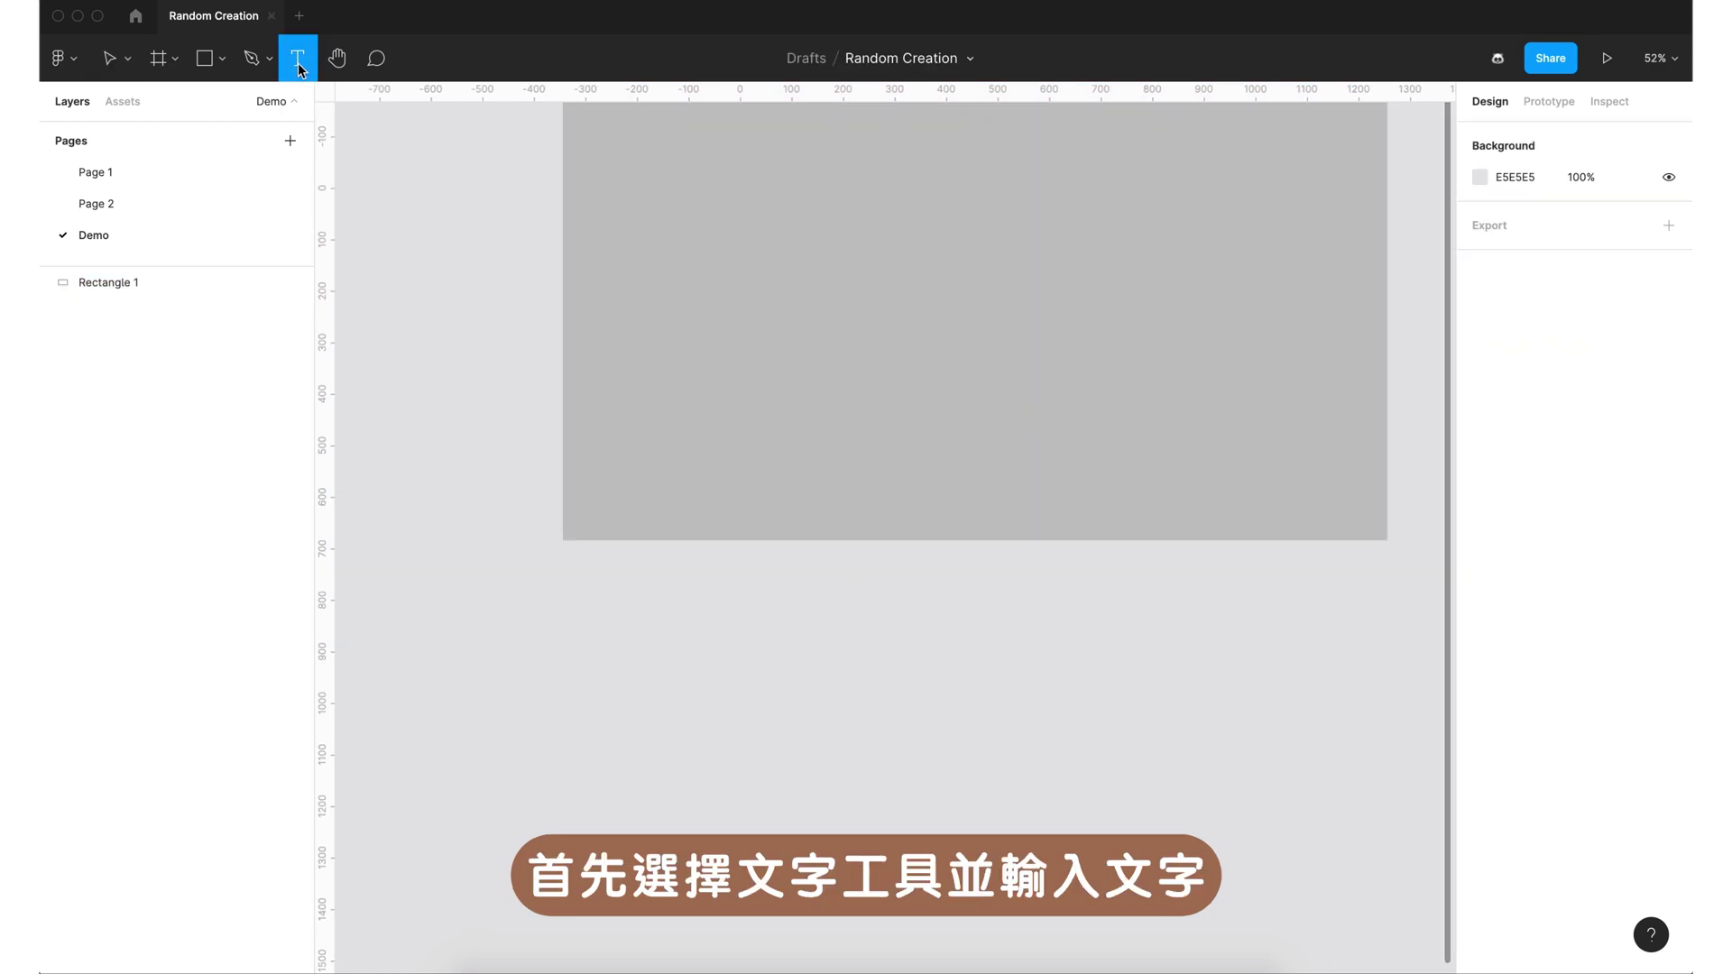
# Add a 虎 character below the rectangle at font size 500 in PingFang HK.
pyautogui.click(738, 651)
pyautogui.write('jp')
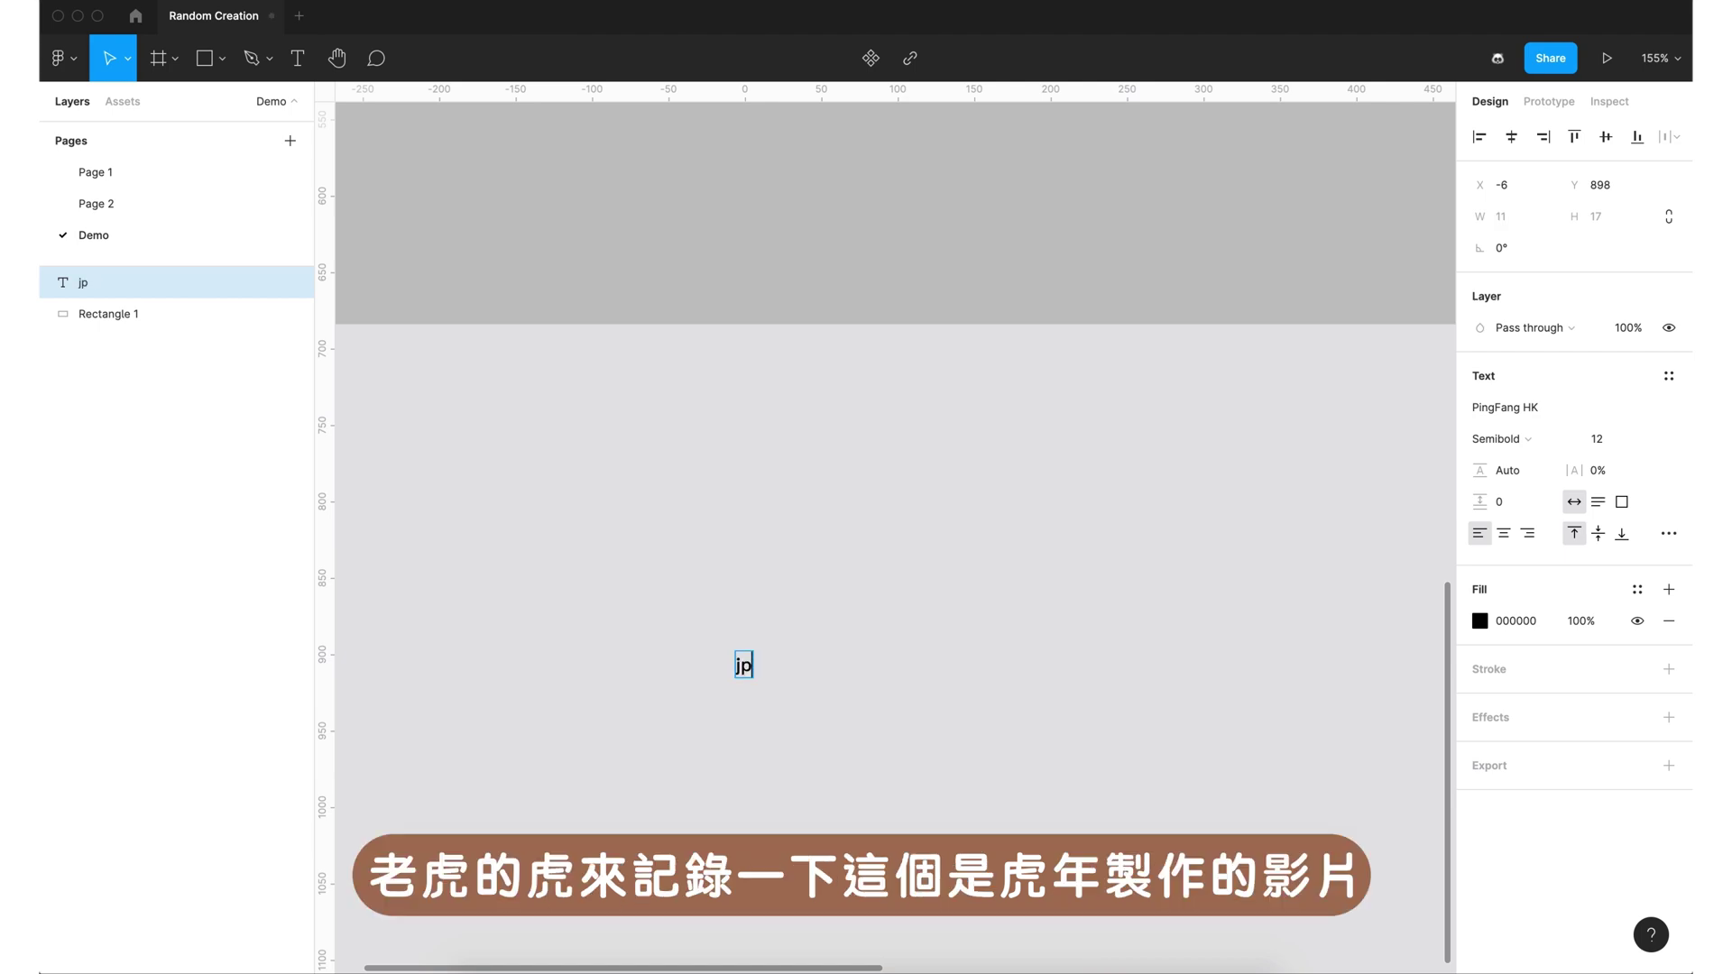
pyautogui.write('老')
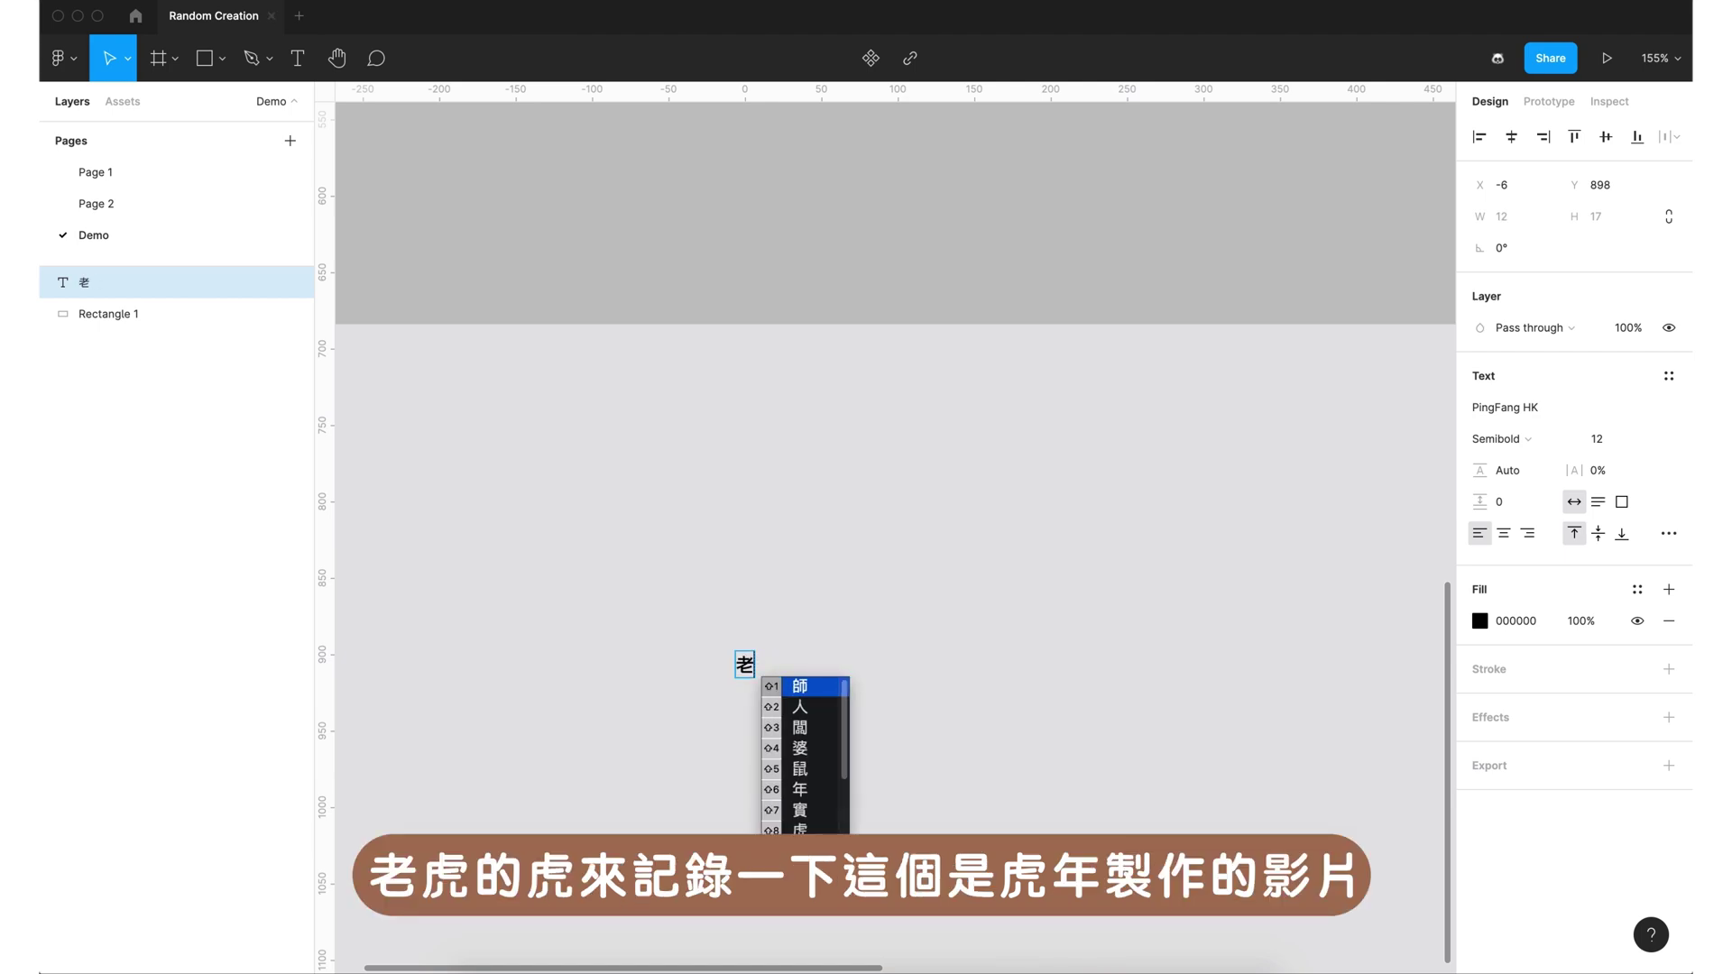
pyautogui.write('虎')
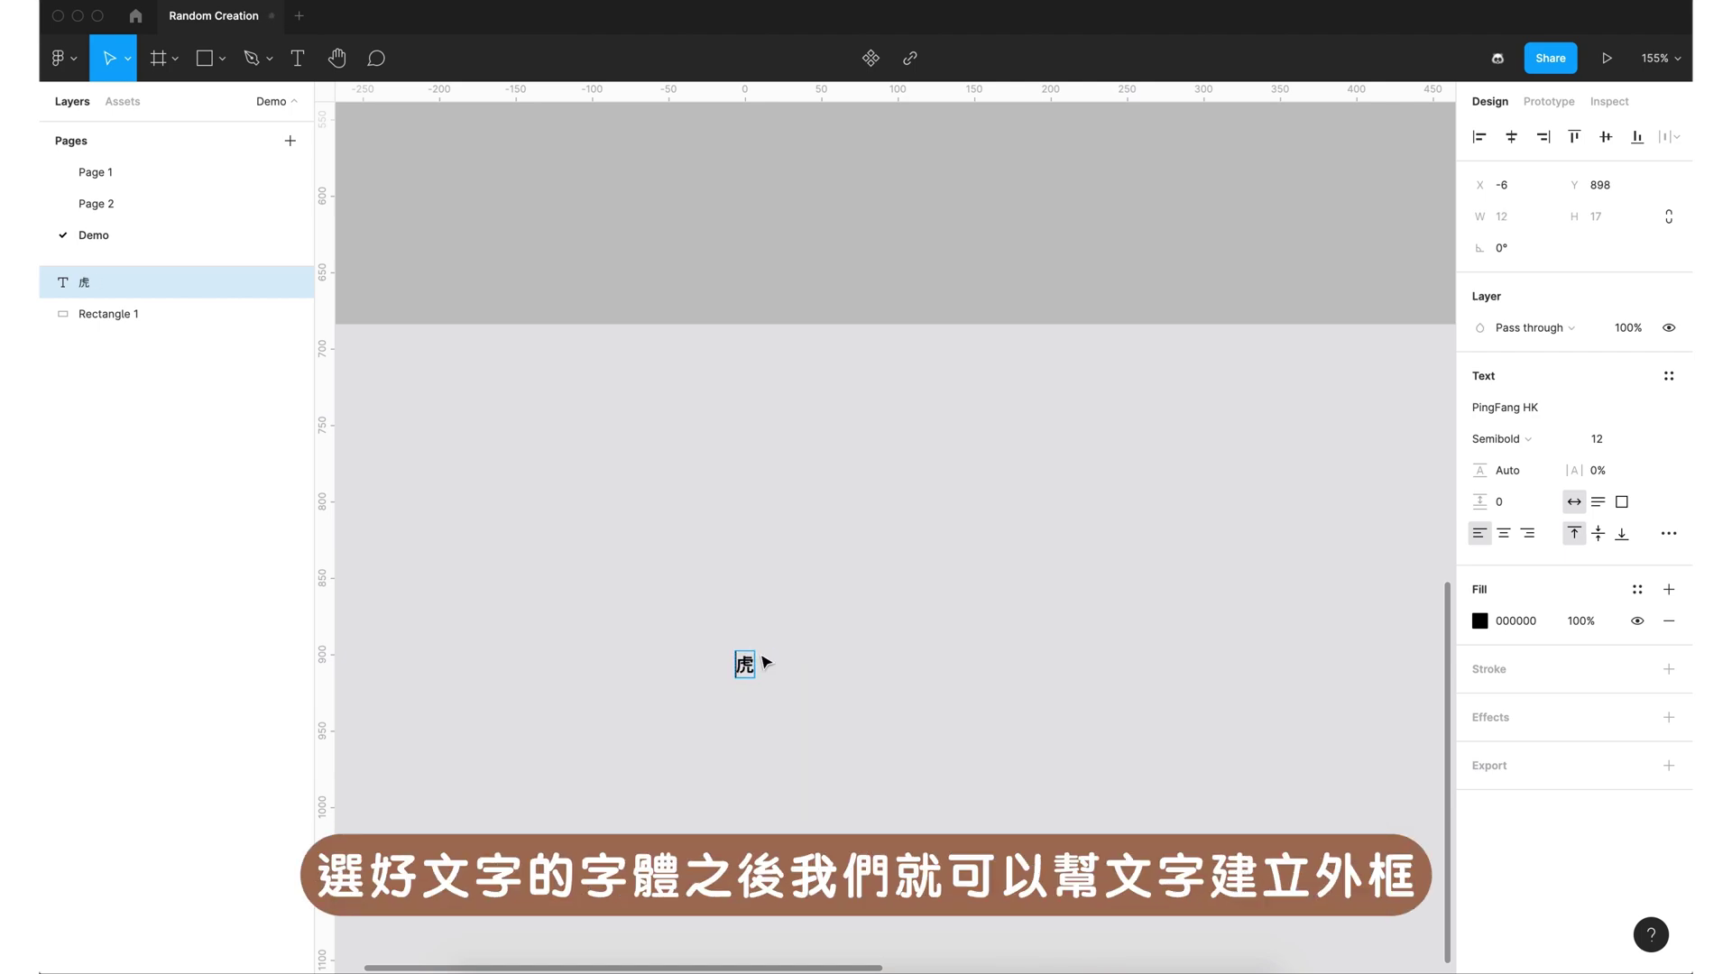
pyautogui.press('Escape')
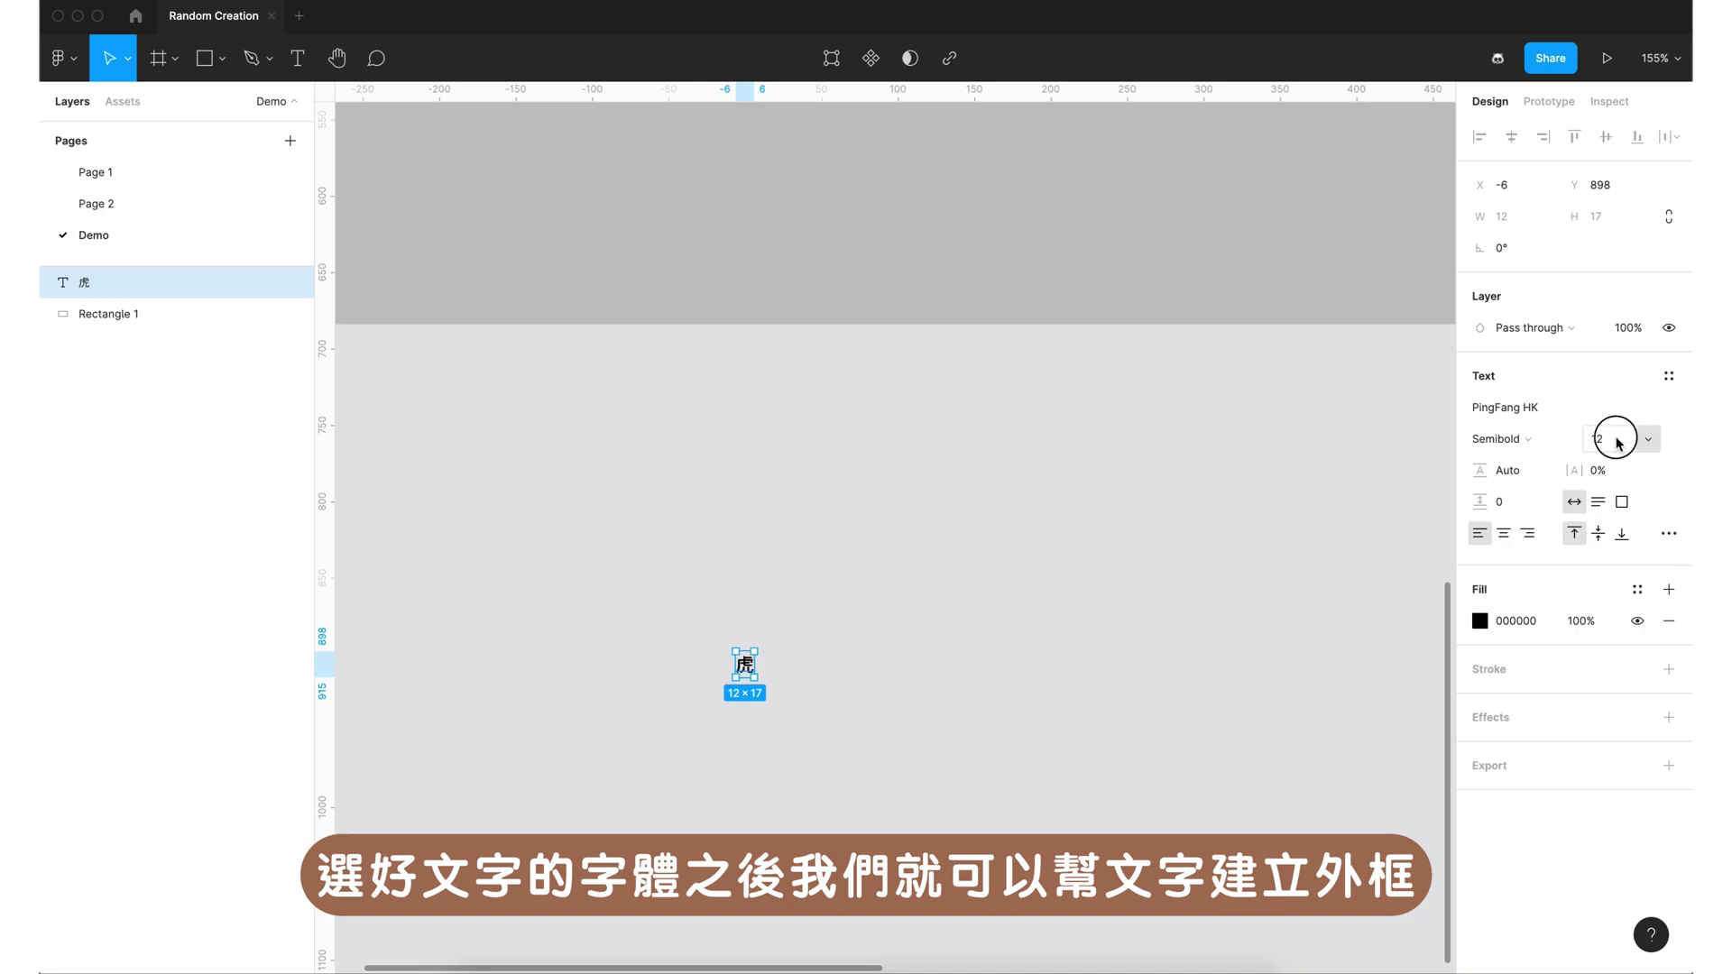
pyautogui.click(1610, 438)
pyautogui.write('500')
pyautogui.press('Return')
pyautogui.scroll(-5, 1183, 607)
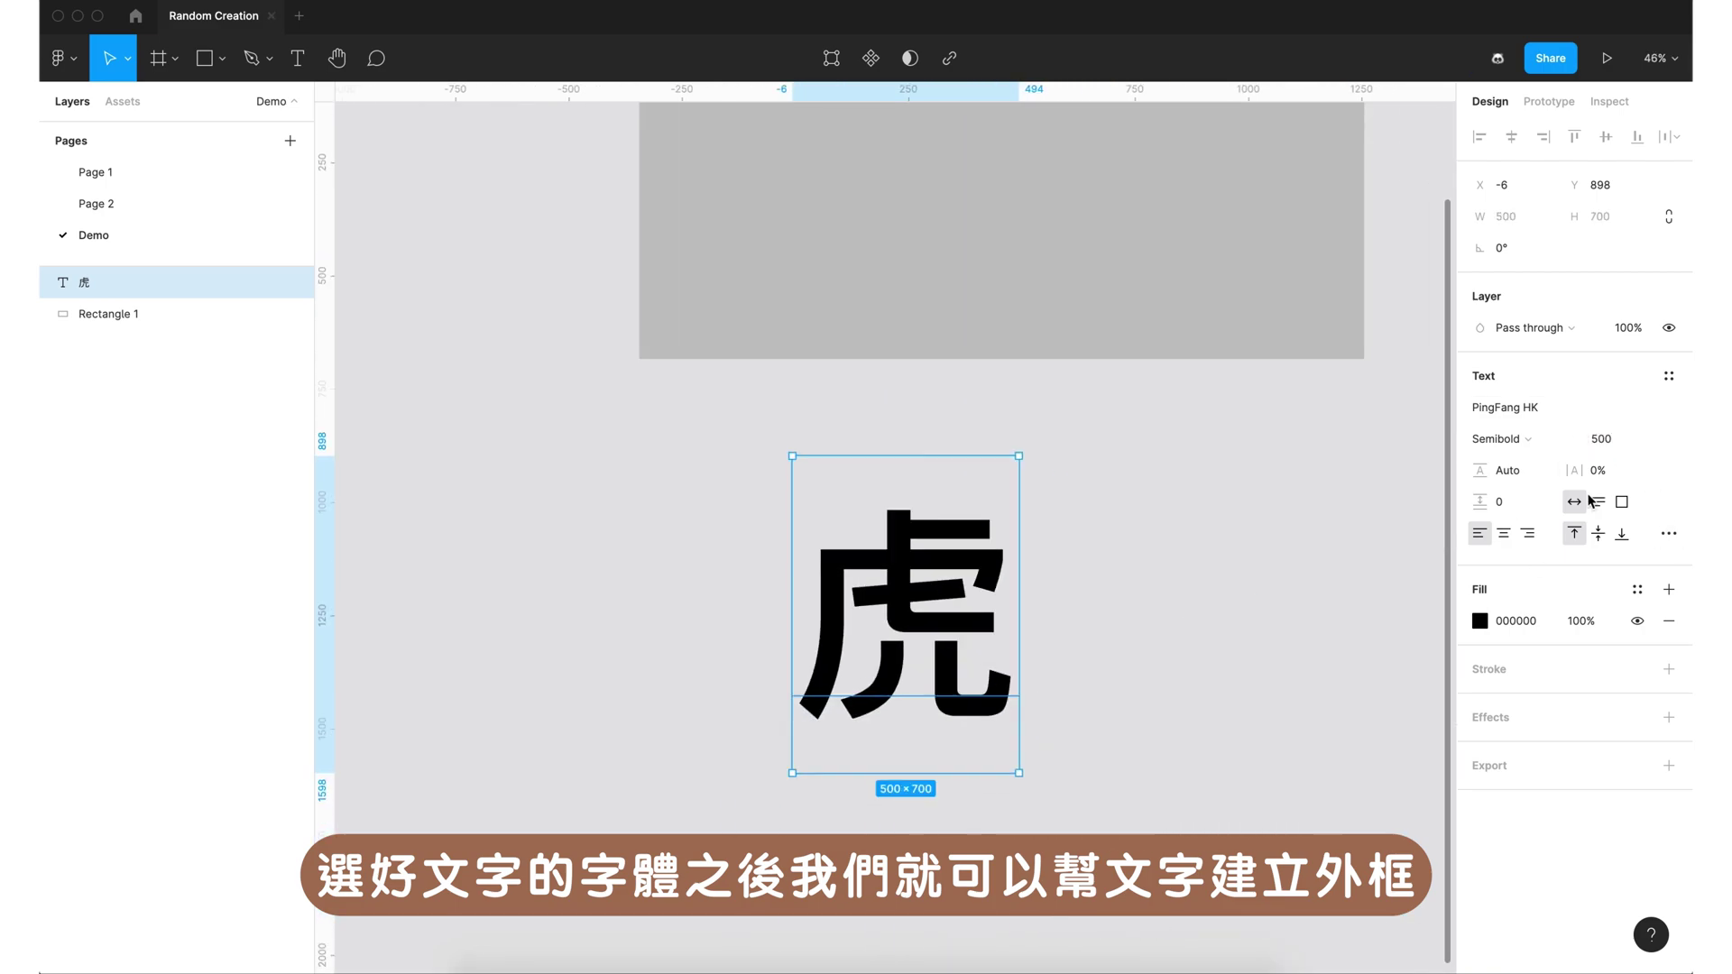
pyautogui.click(1671, 415)
pyautogui.click(1056, 482)
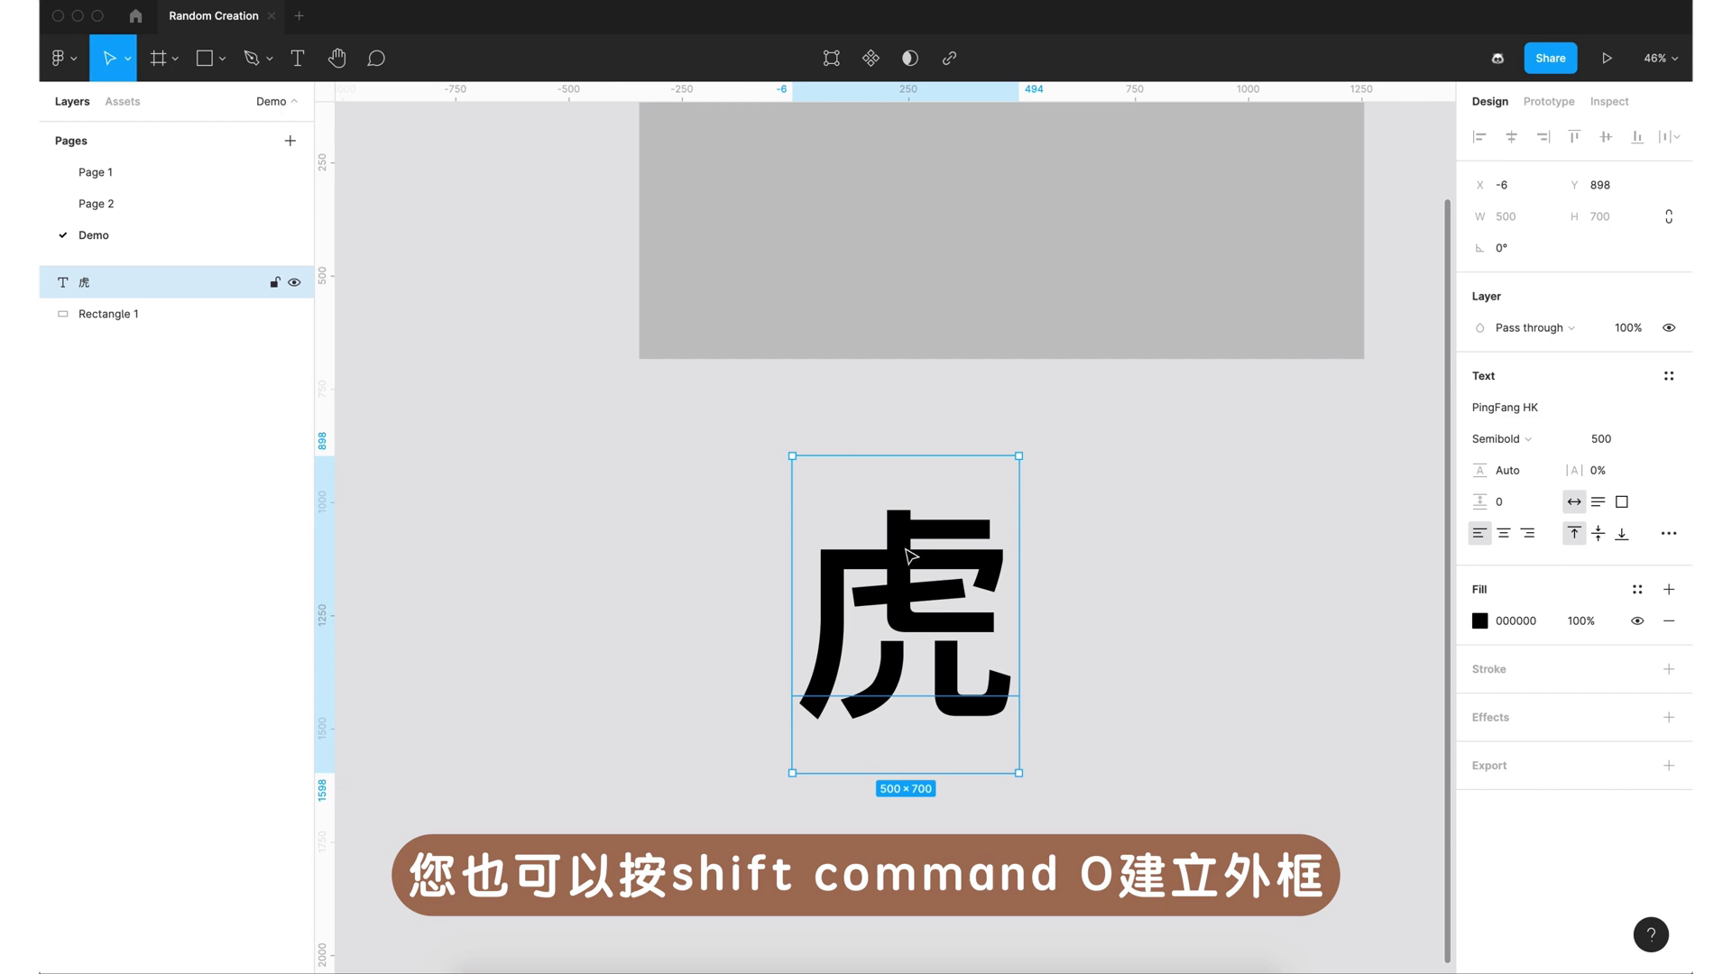
# Outline the 虎 text into a vector shape.
pyautogui.rightClick(945, 588)
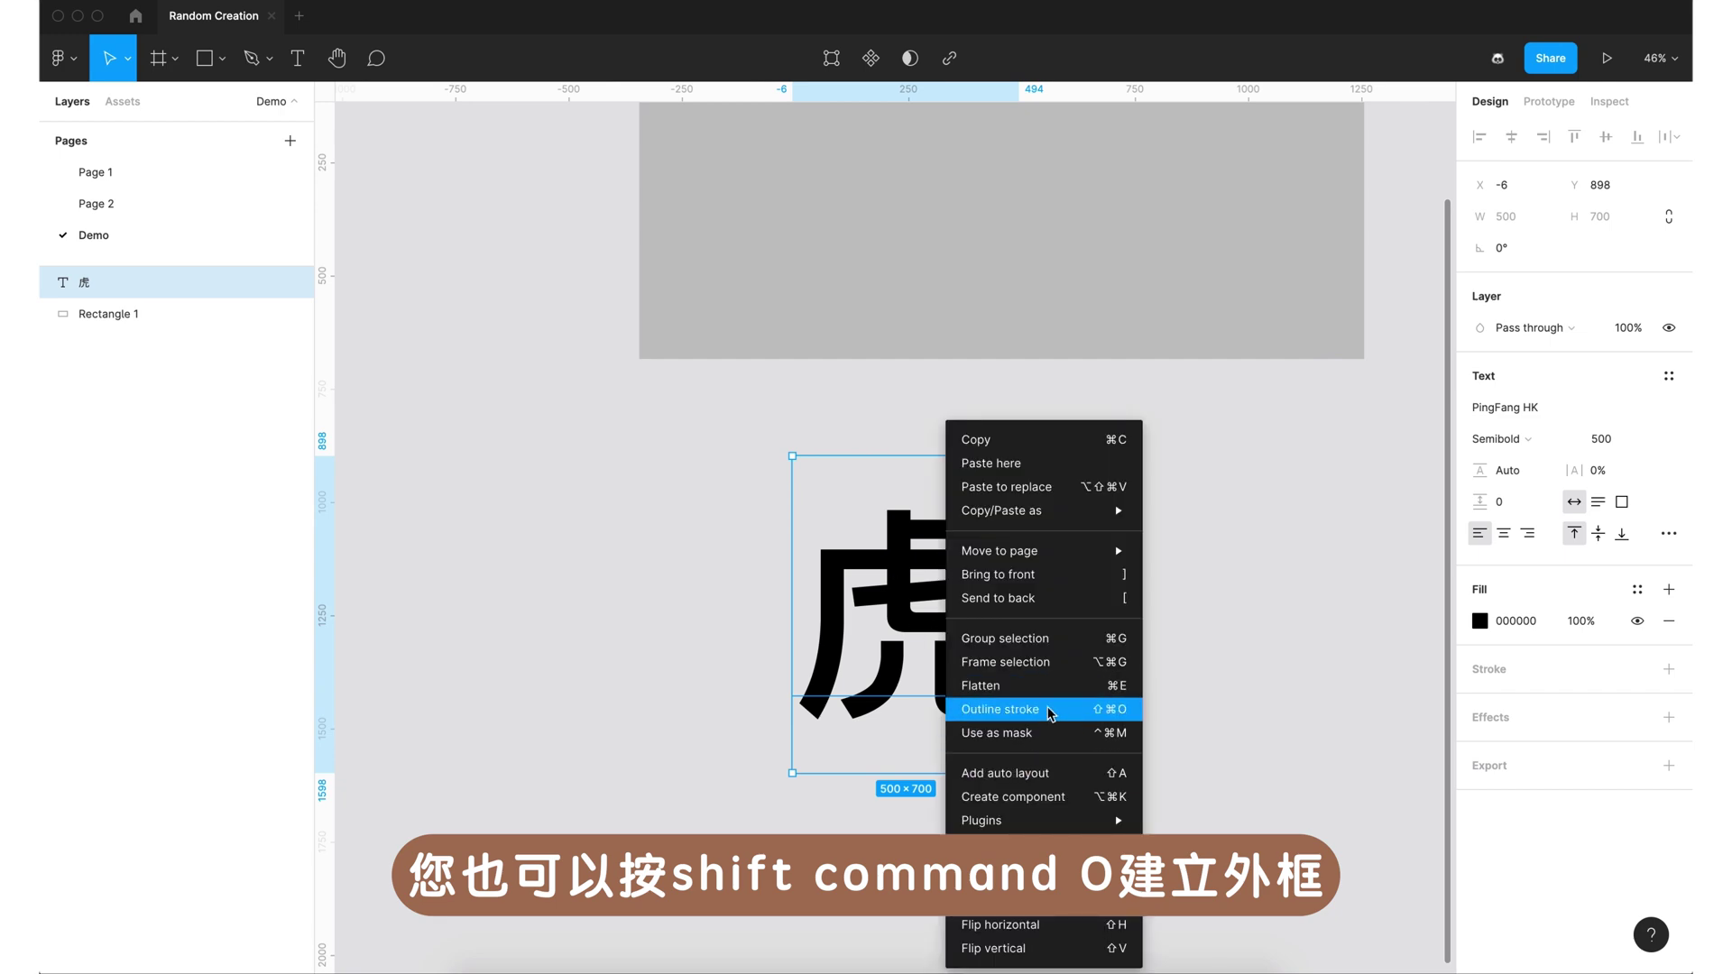
pyautogui.click(1030, 709)
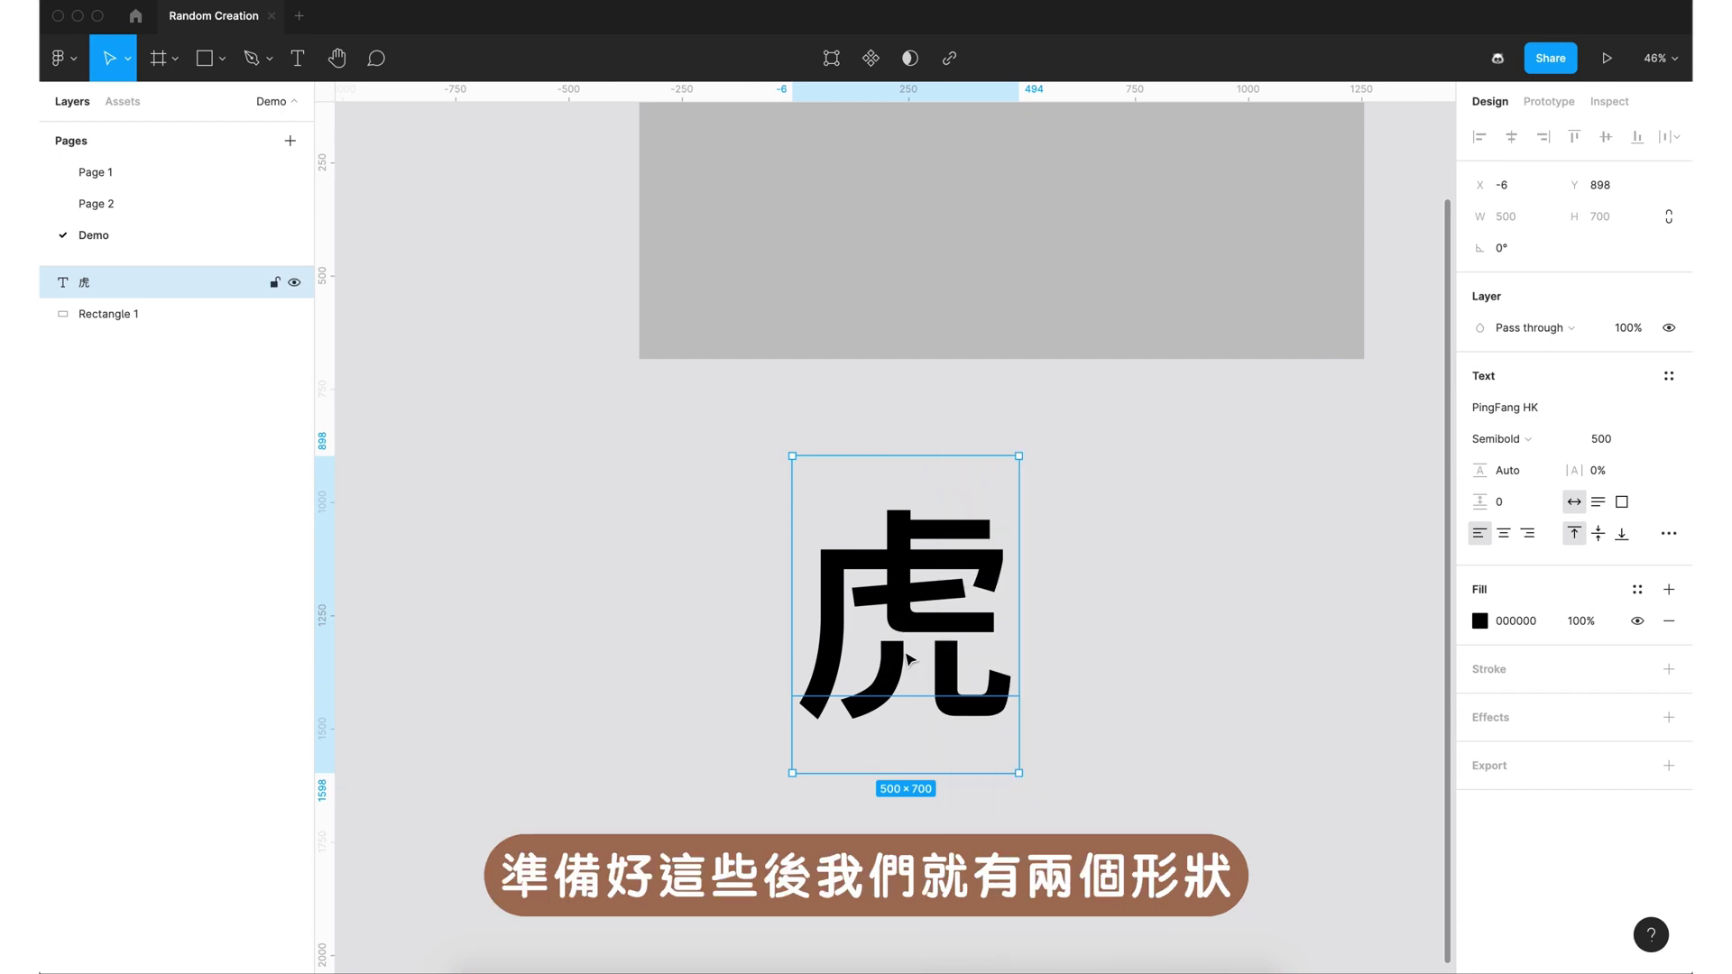
pyautogui.scroll(-2, 903, 651)
pyautogui.scroll(-1, 903, 651)
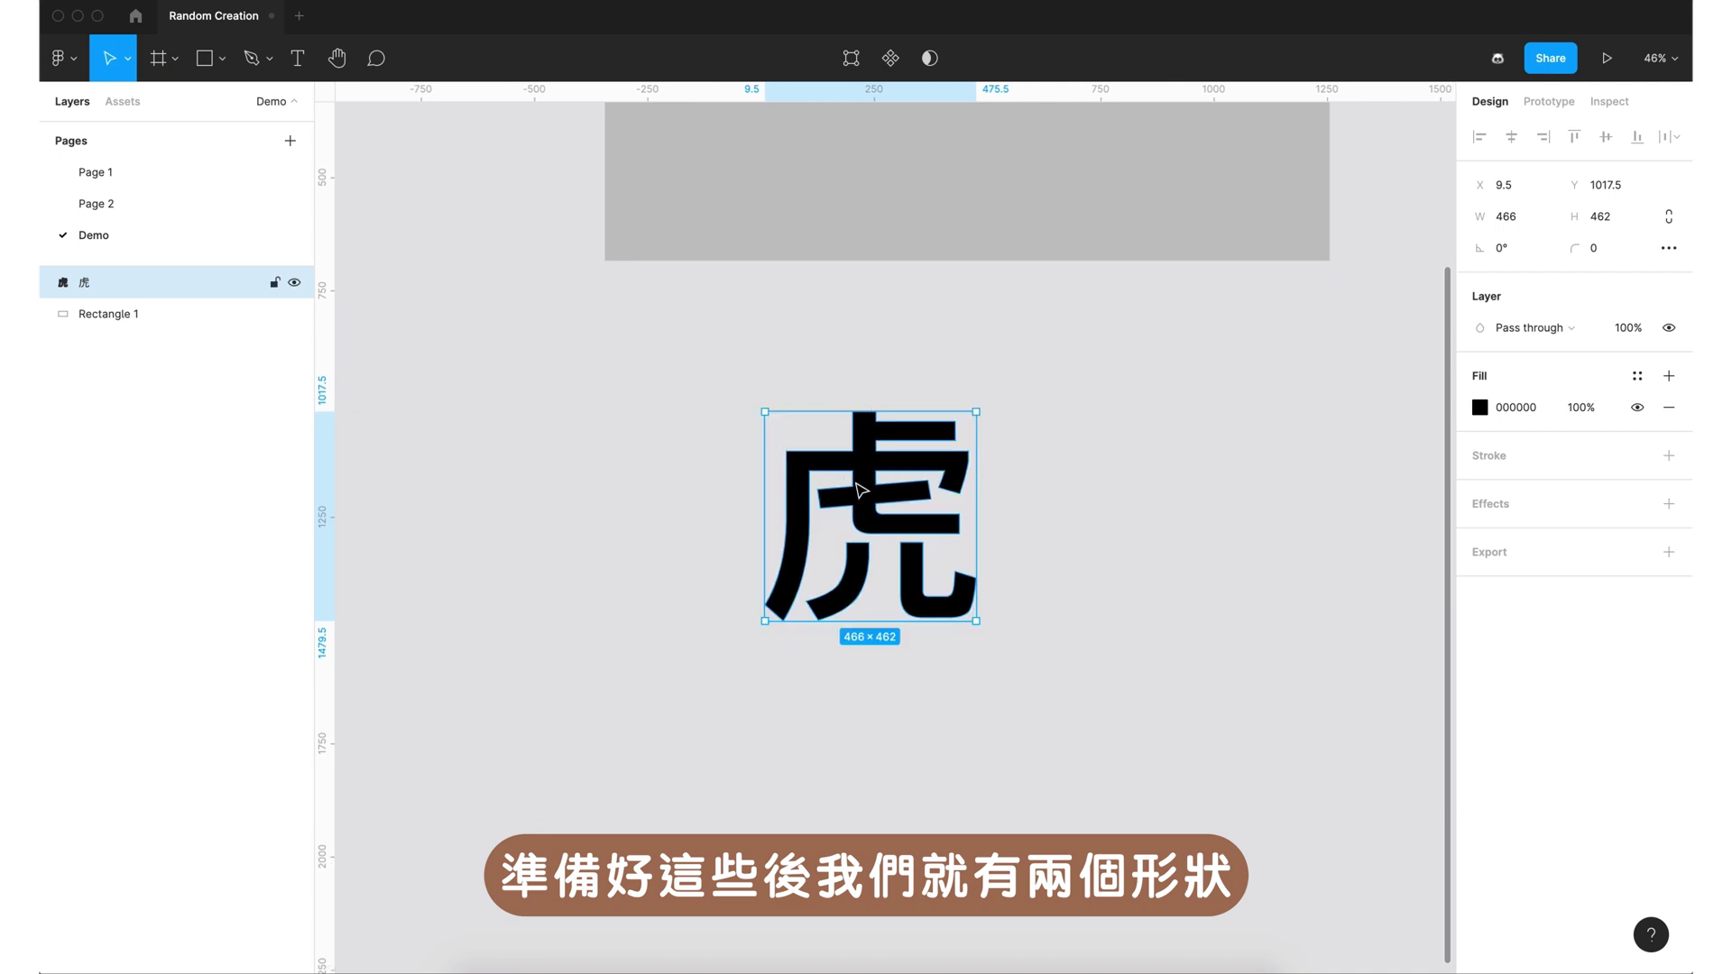
pyautogui.scroll(-5, 860, 490)
# Enlarge the 虎 shape, centre it under the rectangle, and select both shapes together.
pyautogui.moveTo(902, 536)
pyautogui.mouseDown()
pyautogui.moveTo(1037, 636)
pyautogui.moveTo(1052, 685)
pyautogui.mouseUp()
pyautogui.moveTo(965, 541); pyautogui.dragTo(939, 515)
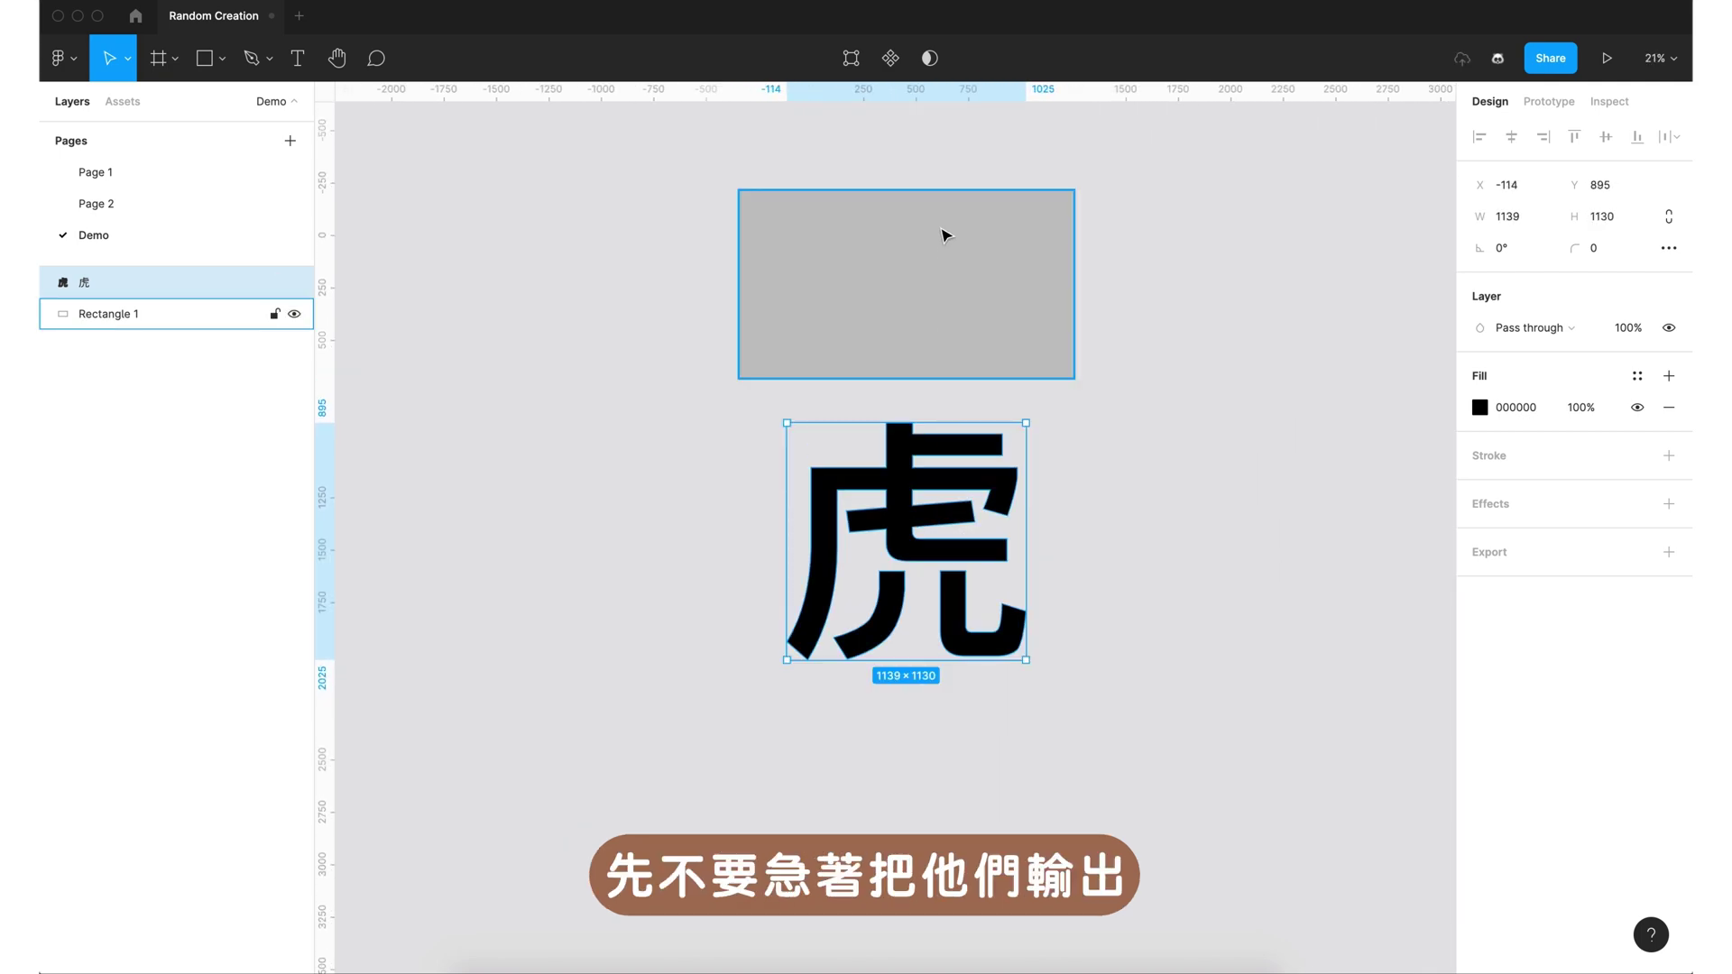
pyautogui.click(942, 236)
pyautogui.click(947, 492)
pyautogui.click(991, 257)
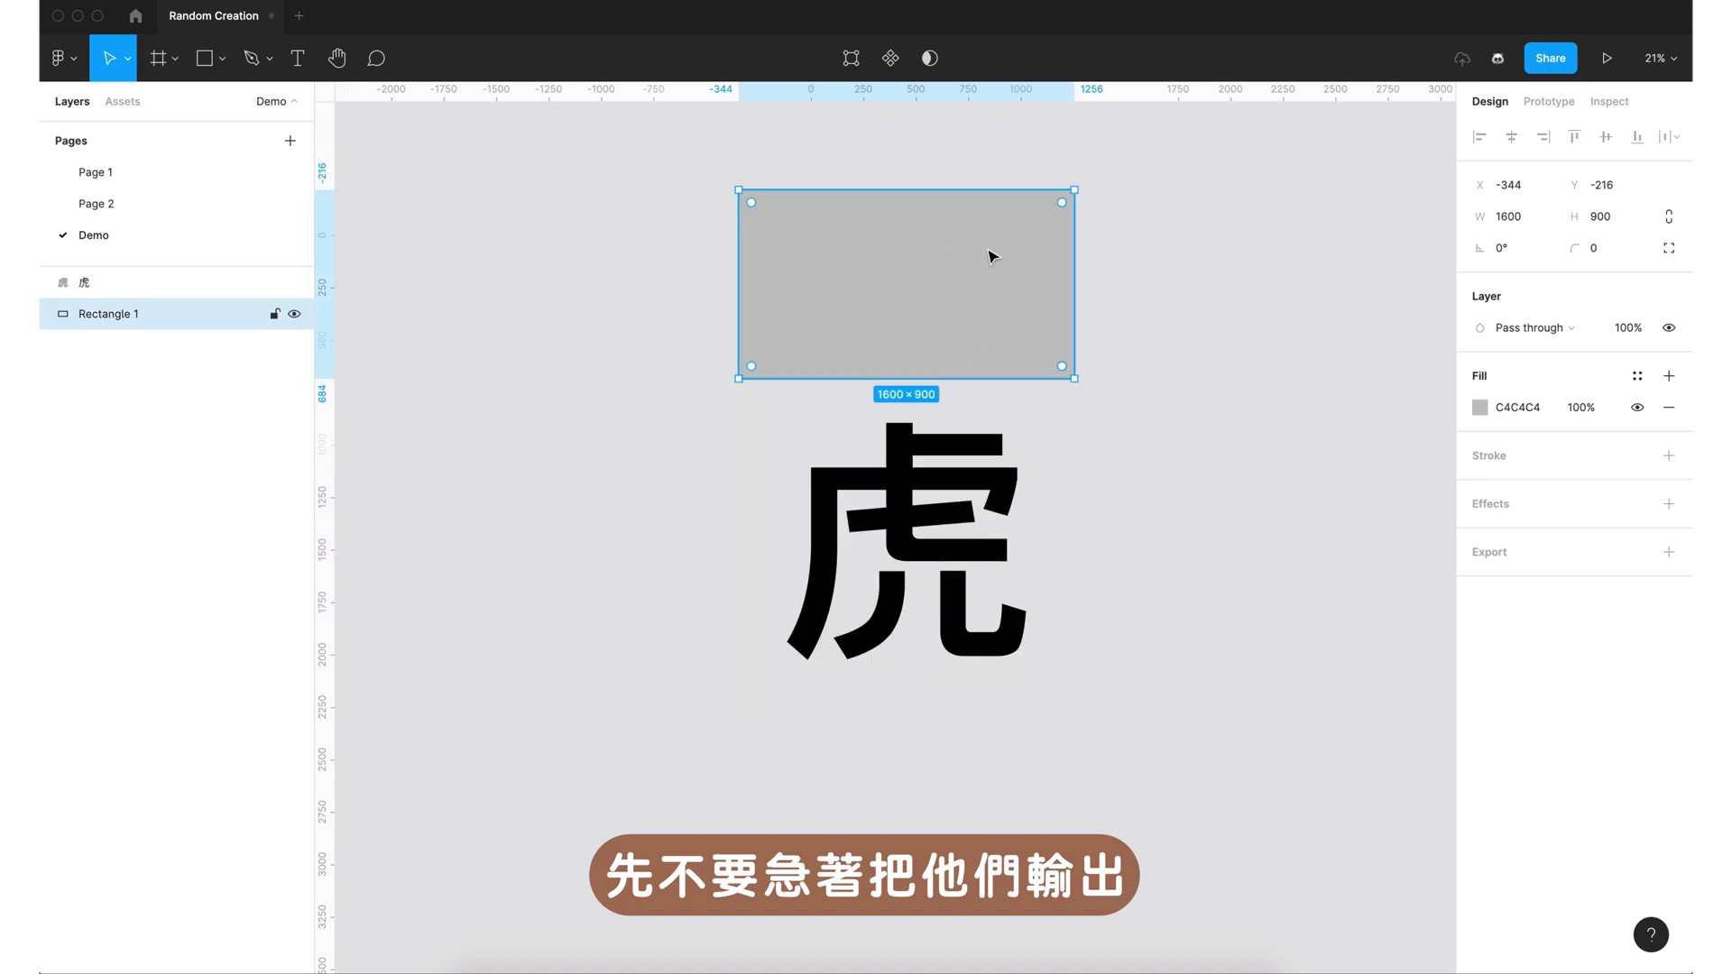
pyautogui.scroll(2, 931, 296)
pyautogui.scroll(1, 1082, 397)
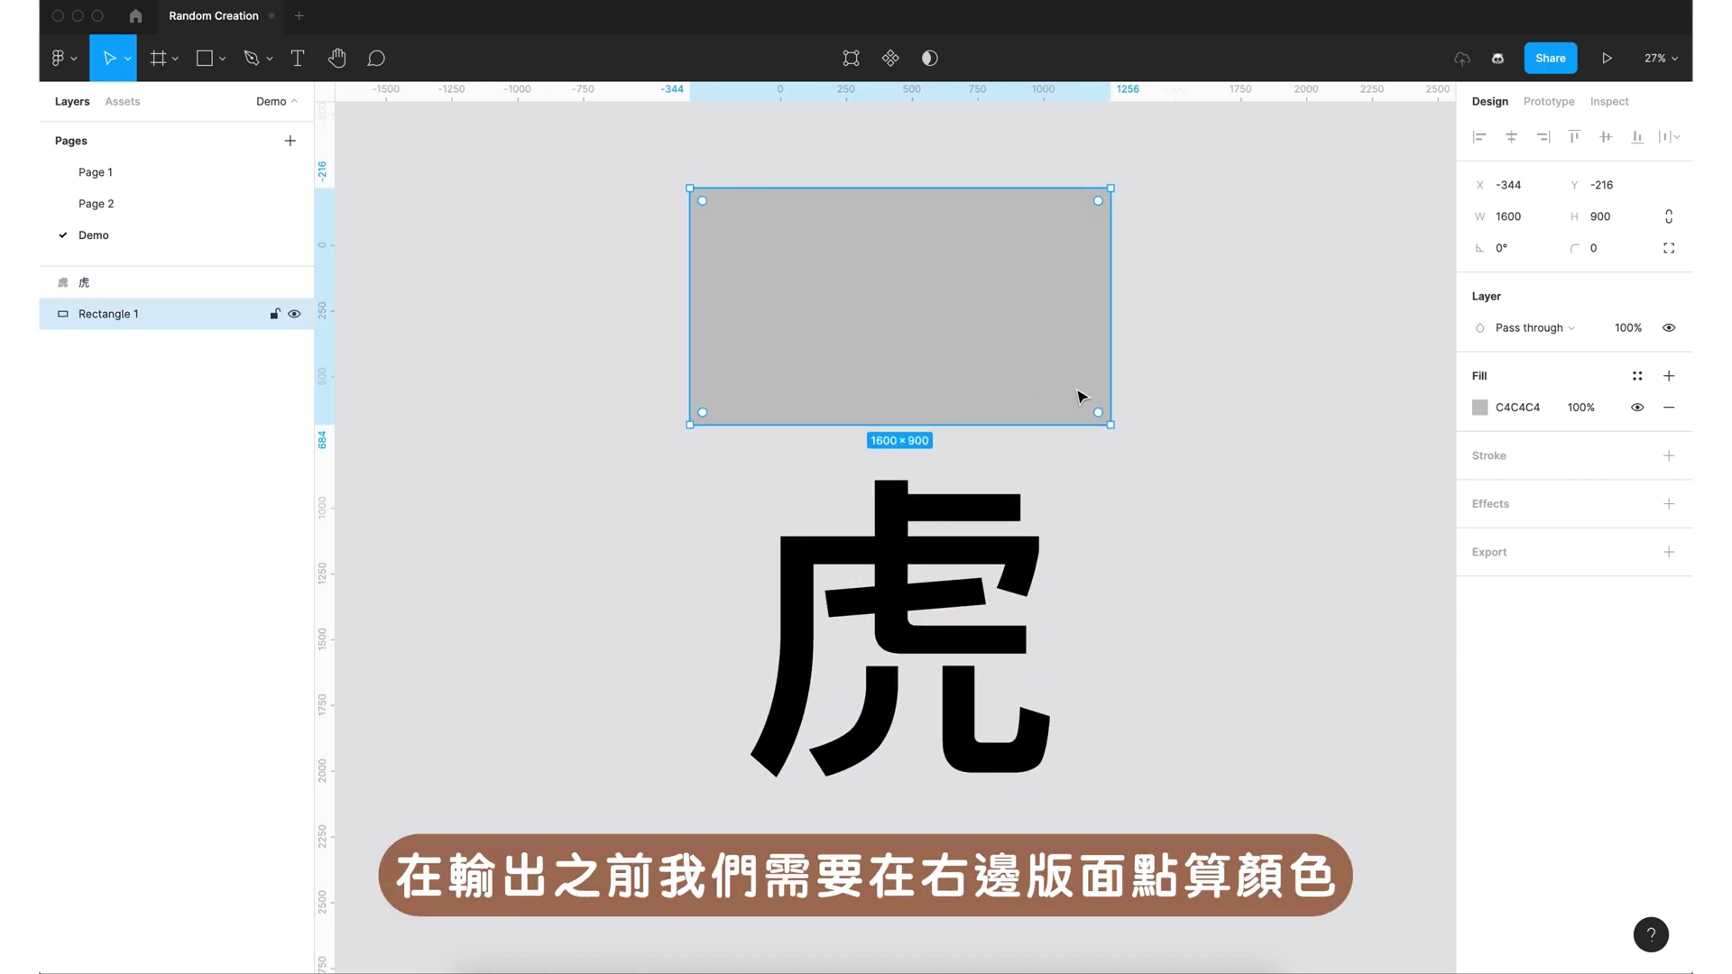
pyautogui.click(1141, 420)
pyautogui.click(1076, 367)
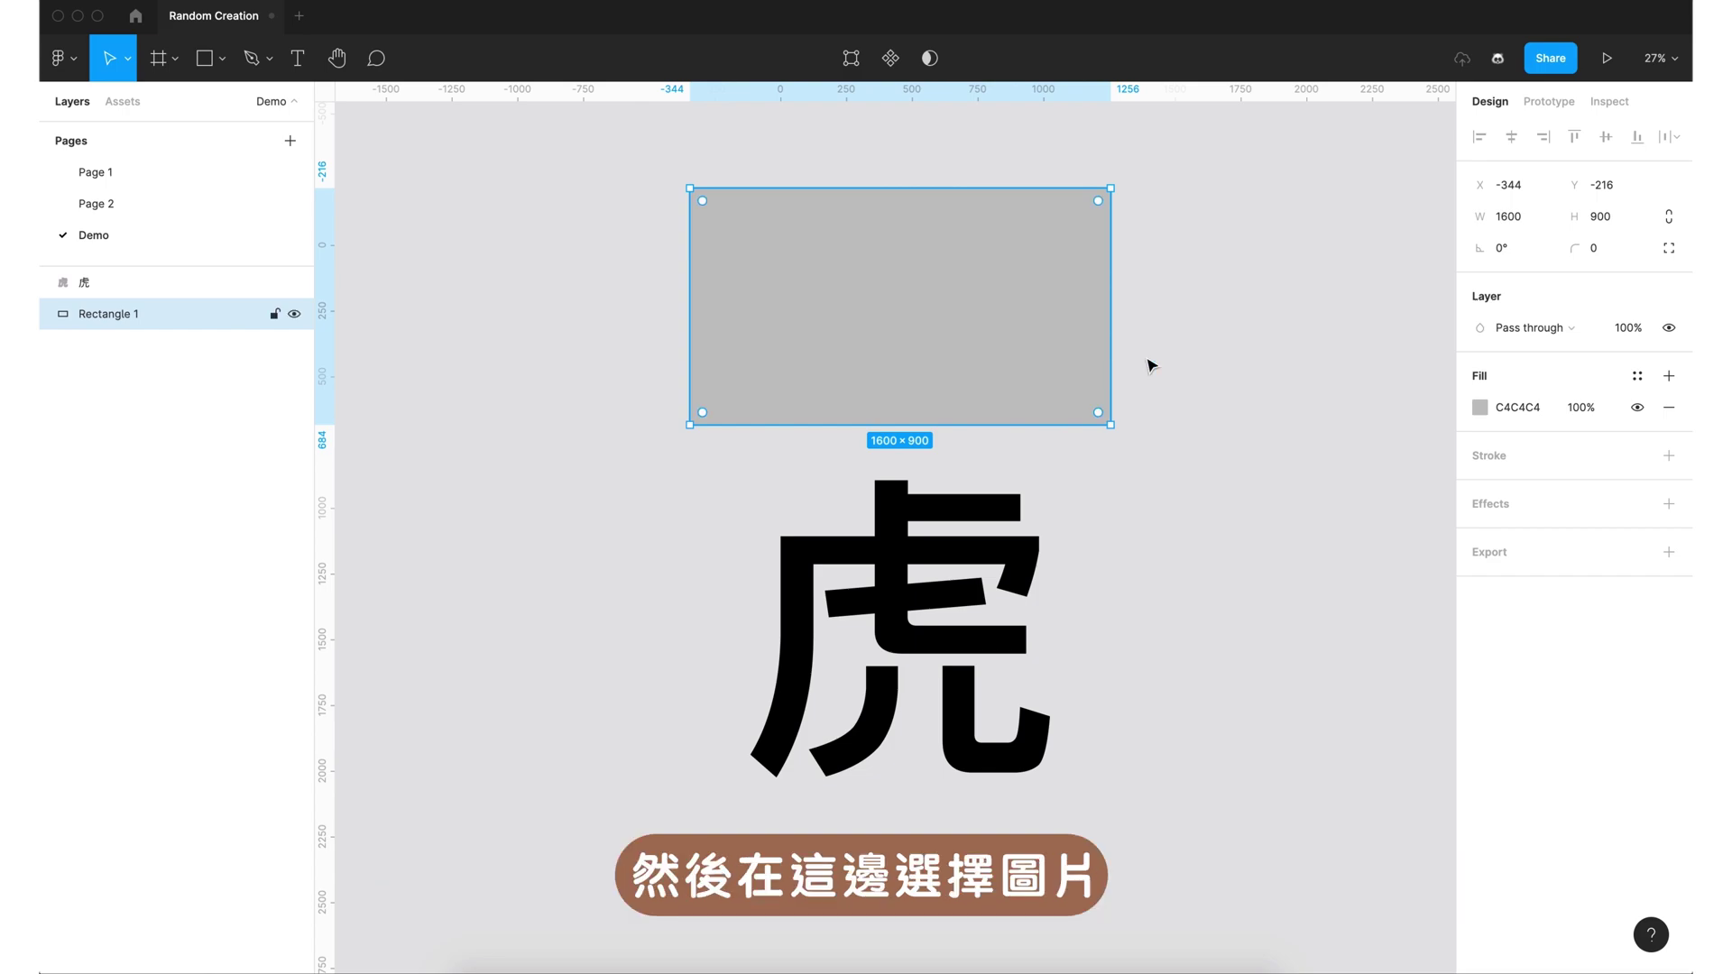
pyautogui.keyDown('shift'); pyautogui.click(1036, 529); pyautogui.keyUp('shift')
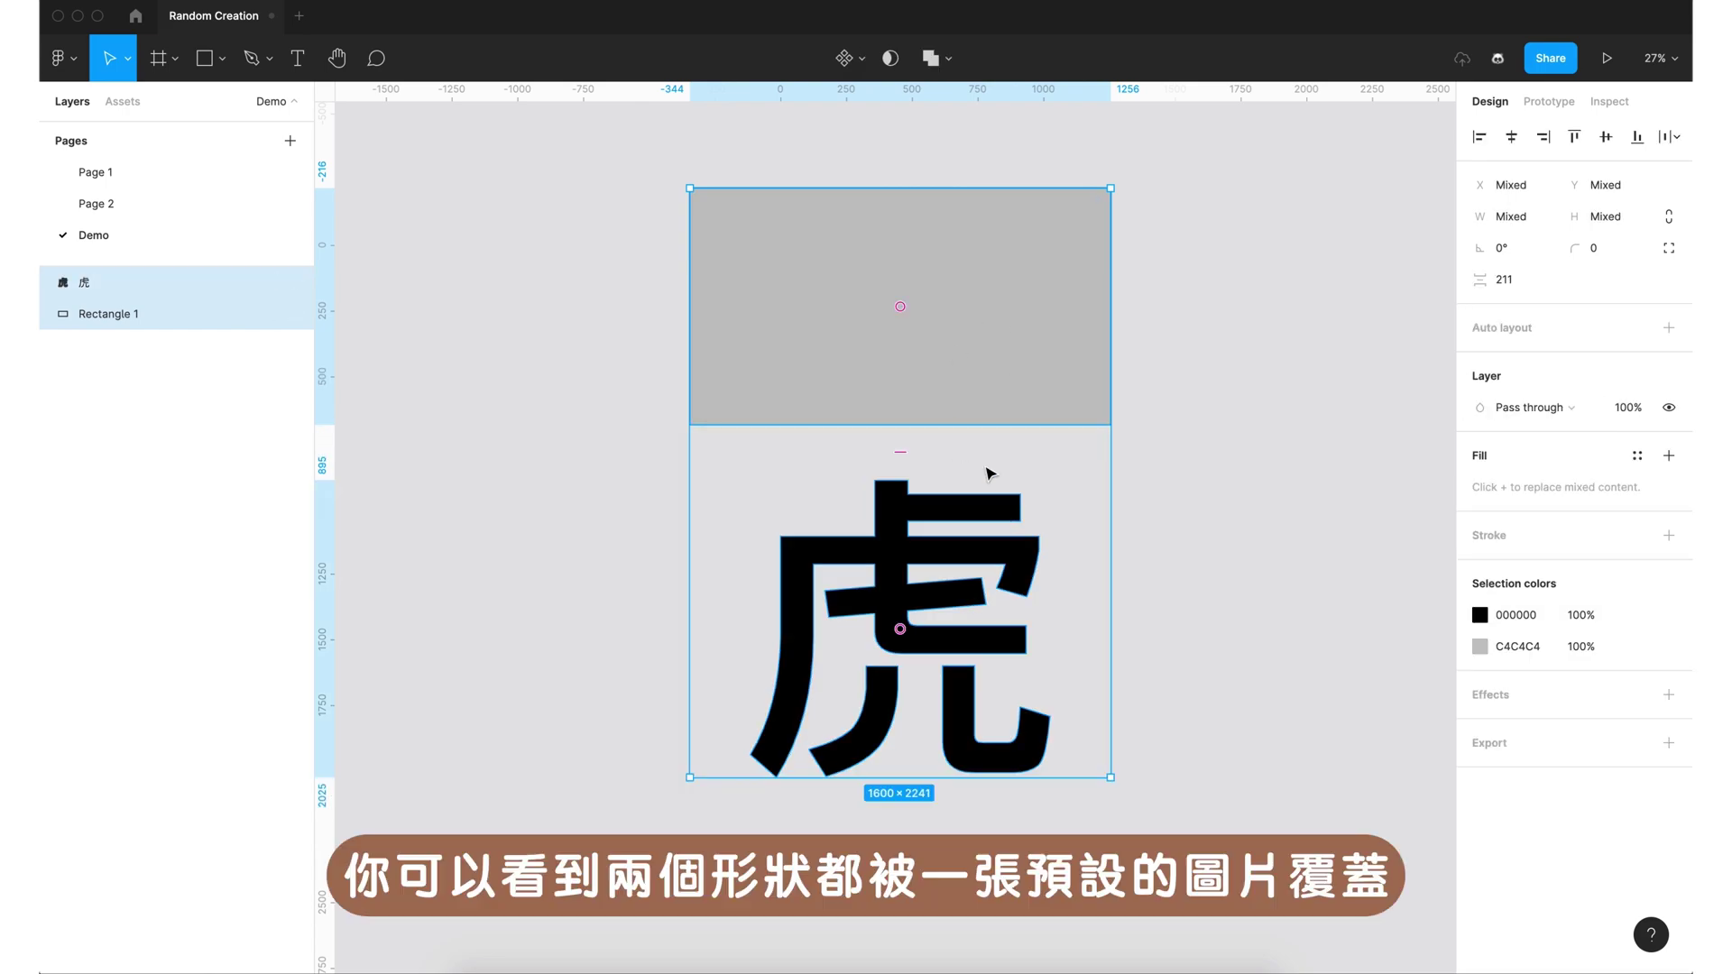
# Give the rectangle and 虎 a shared Image fill showing the checkerboard placeholder.
pyautogui.click(1660, 457)
pyautogui.click(1480, 490)
pyautogui.click(1252, 462)
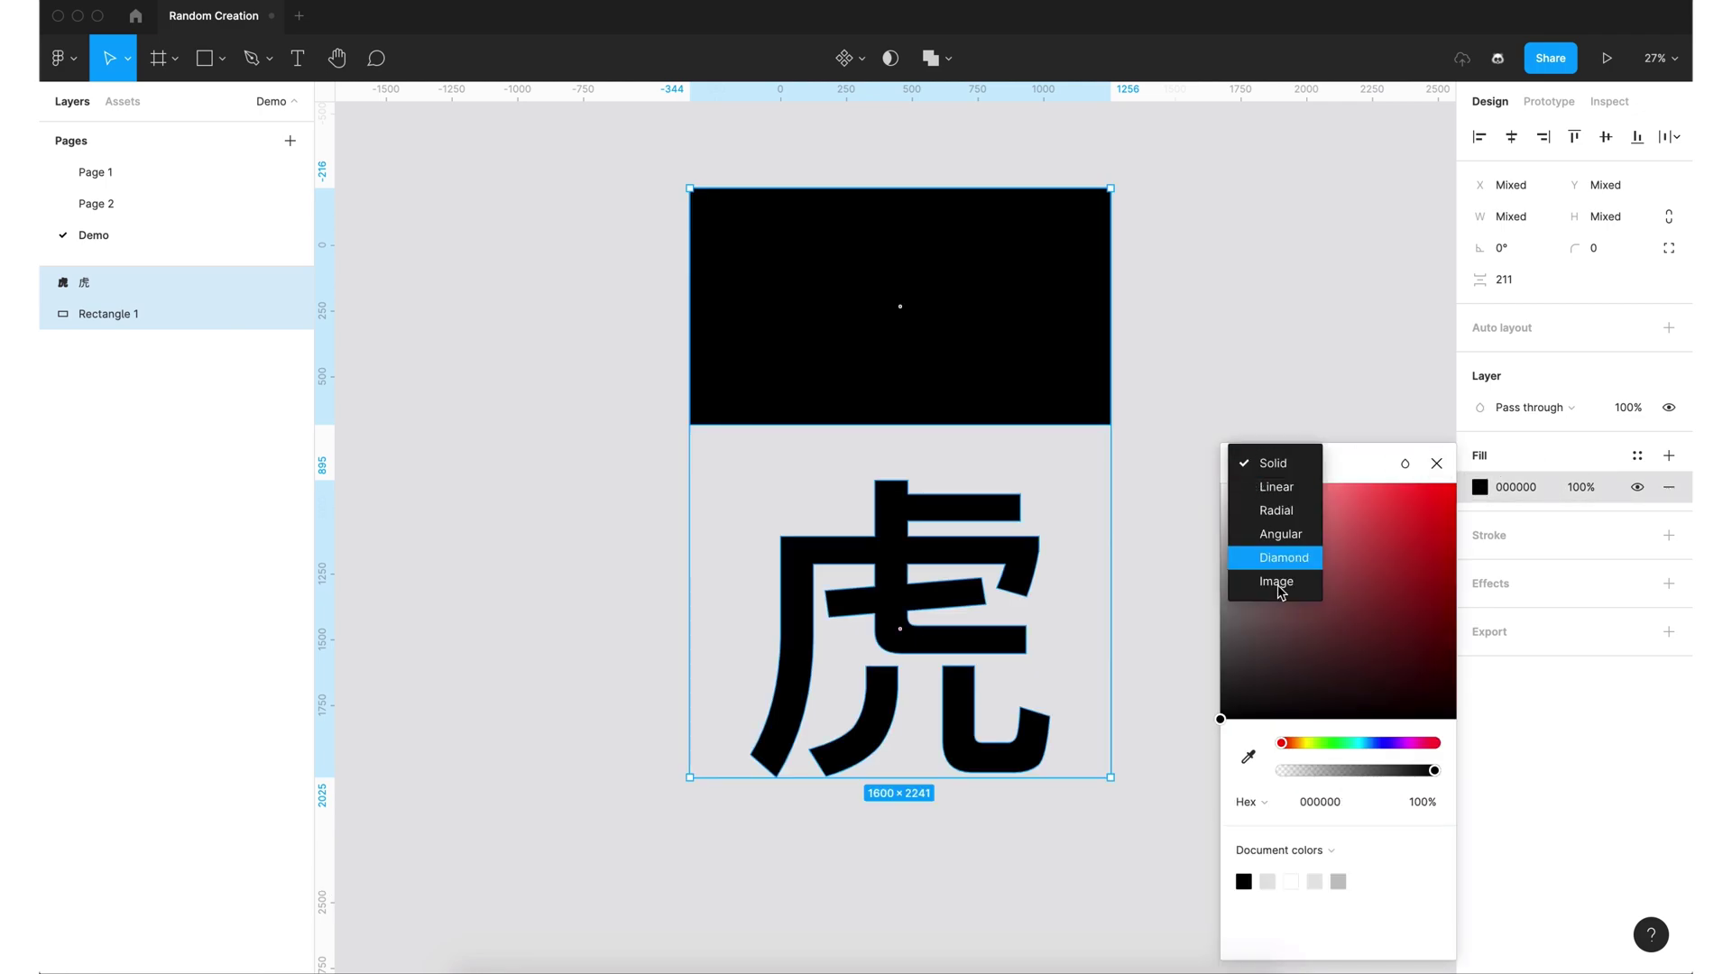
pyautogui.click(1276, 582)
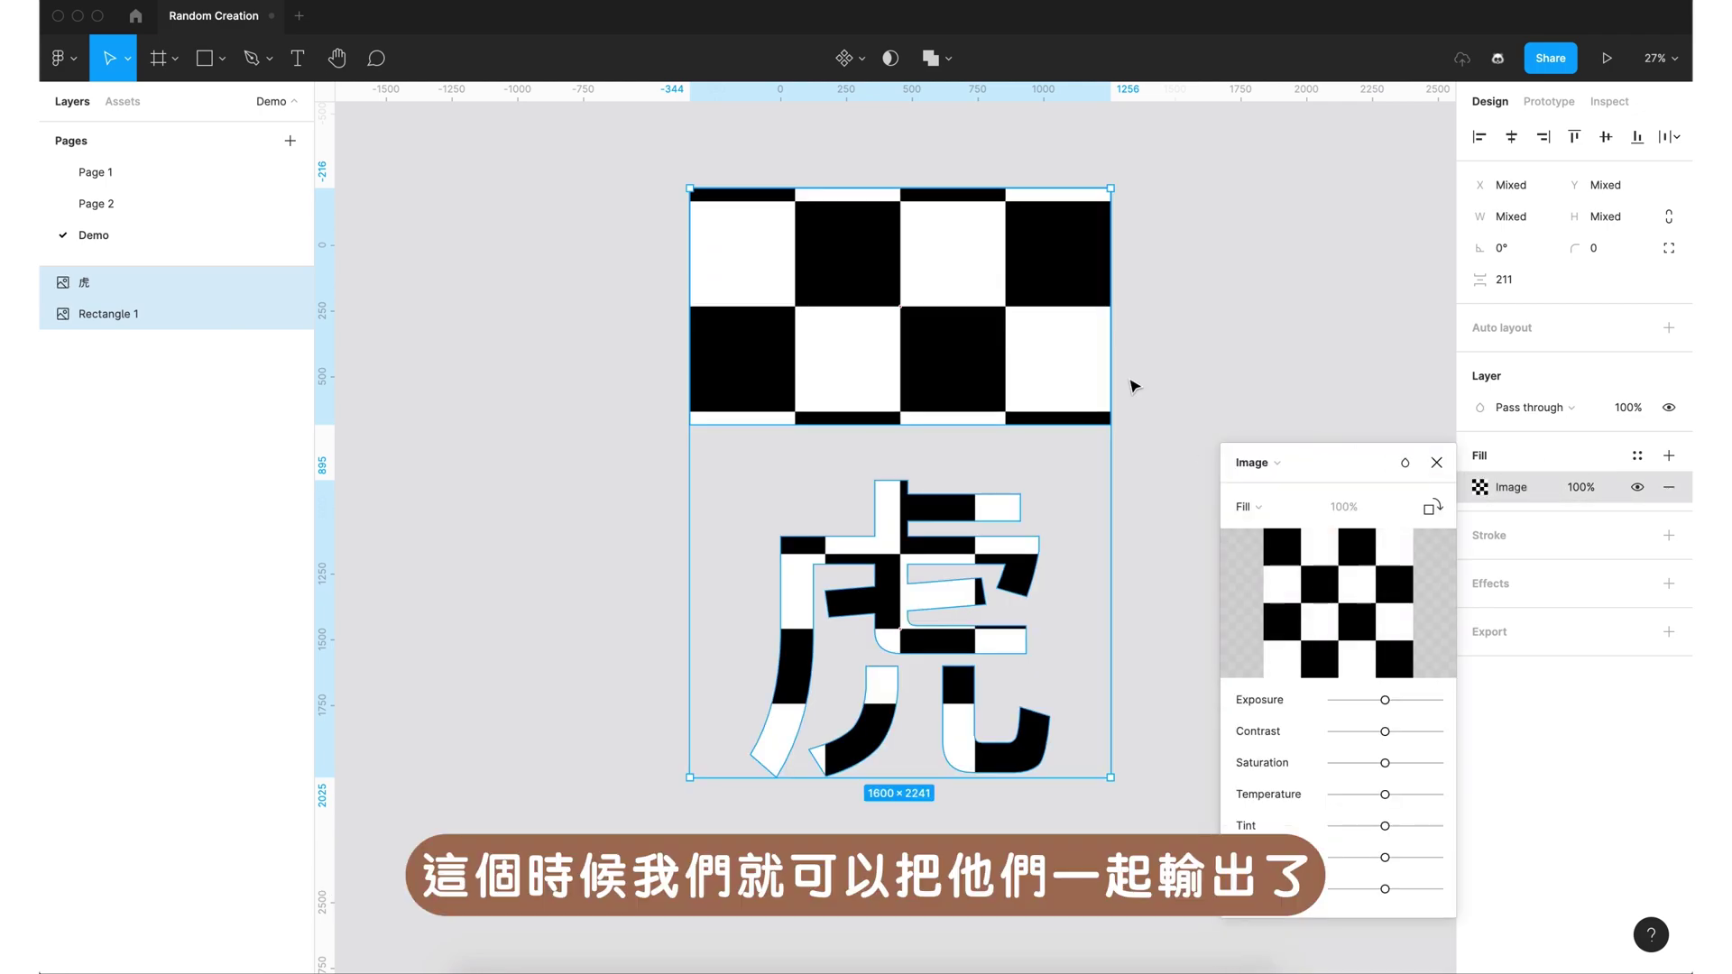
pyautogui.scroll(-3, 1129, 382)
pyautogui.scroll(-3, 1128, 383)
pyautogui.click(1101, 383)
# Draw Frame 1 around both checkerboard shapes and nudge it into place.
pyautogui.scroll(5, 1098, 381)
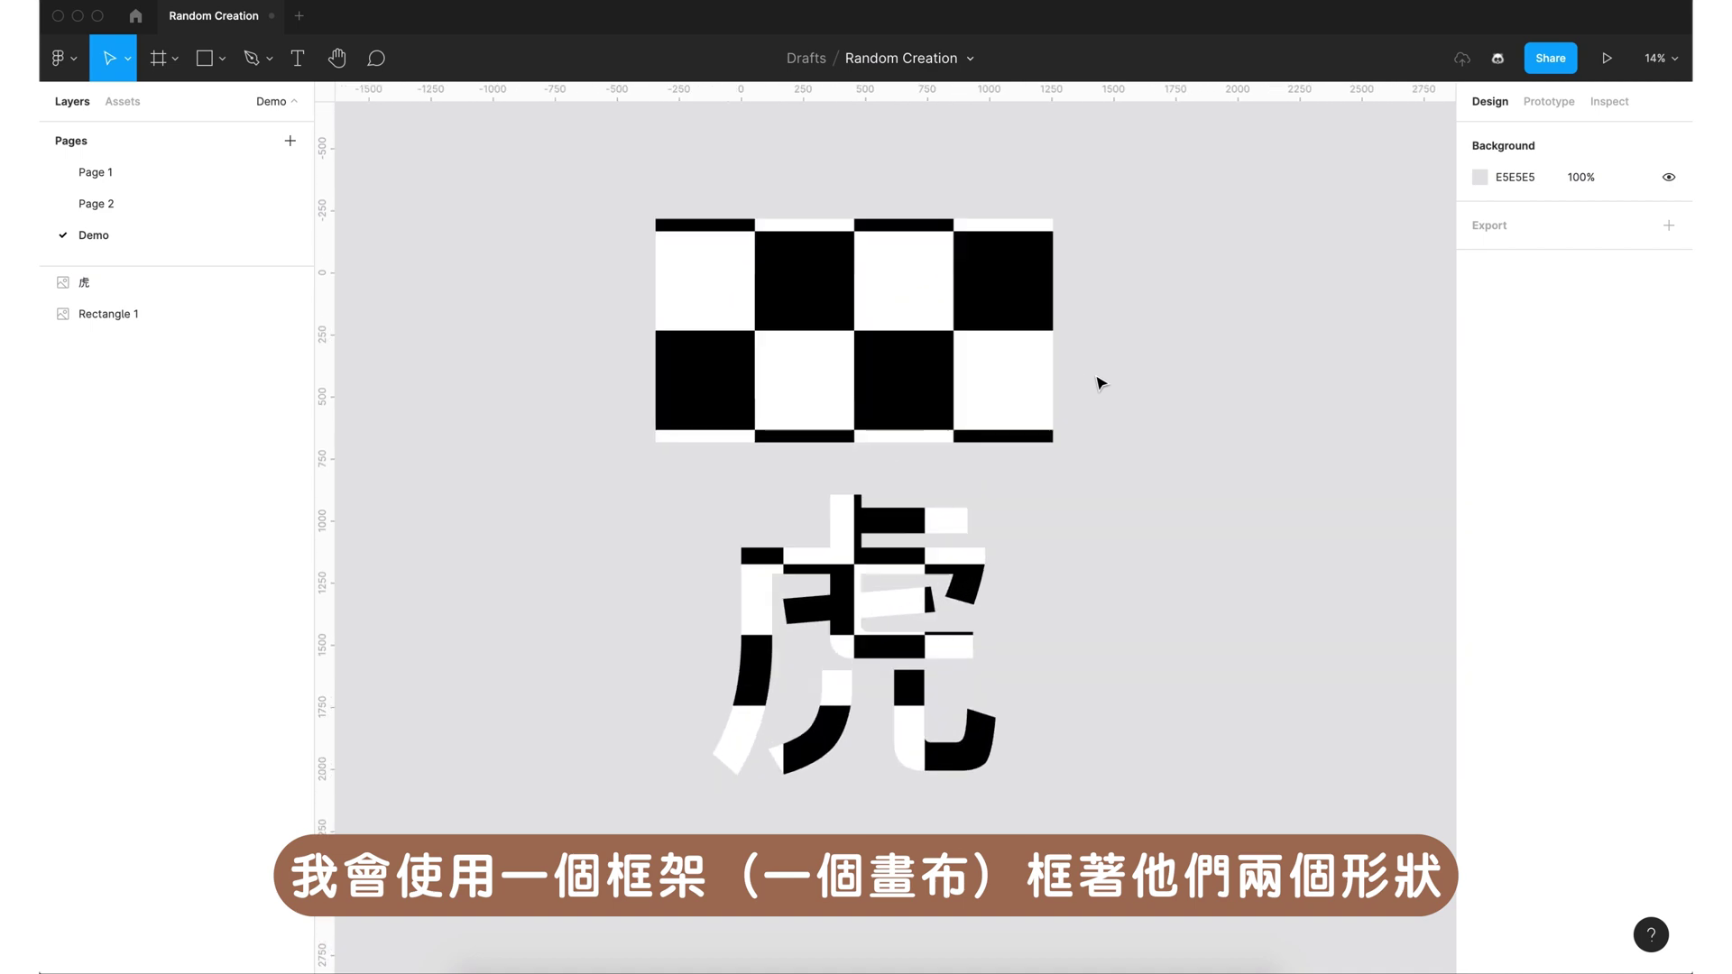
pyautogui.scroll(1, 1038, 397)
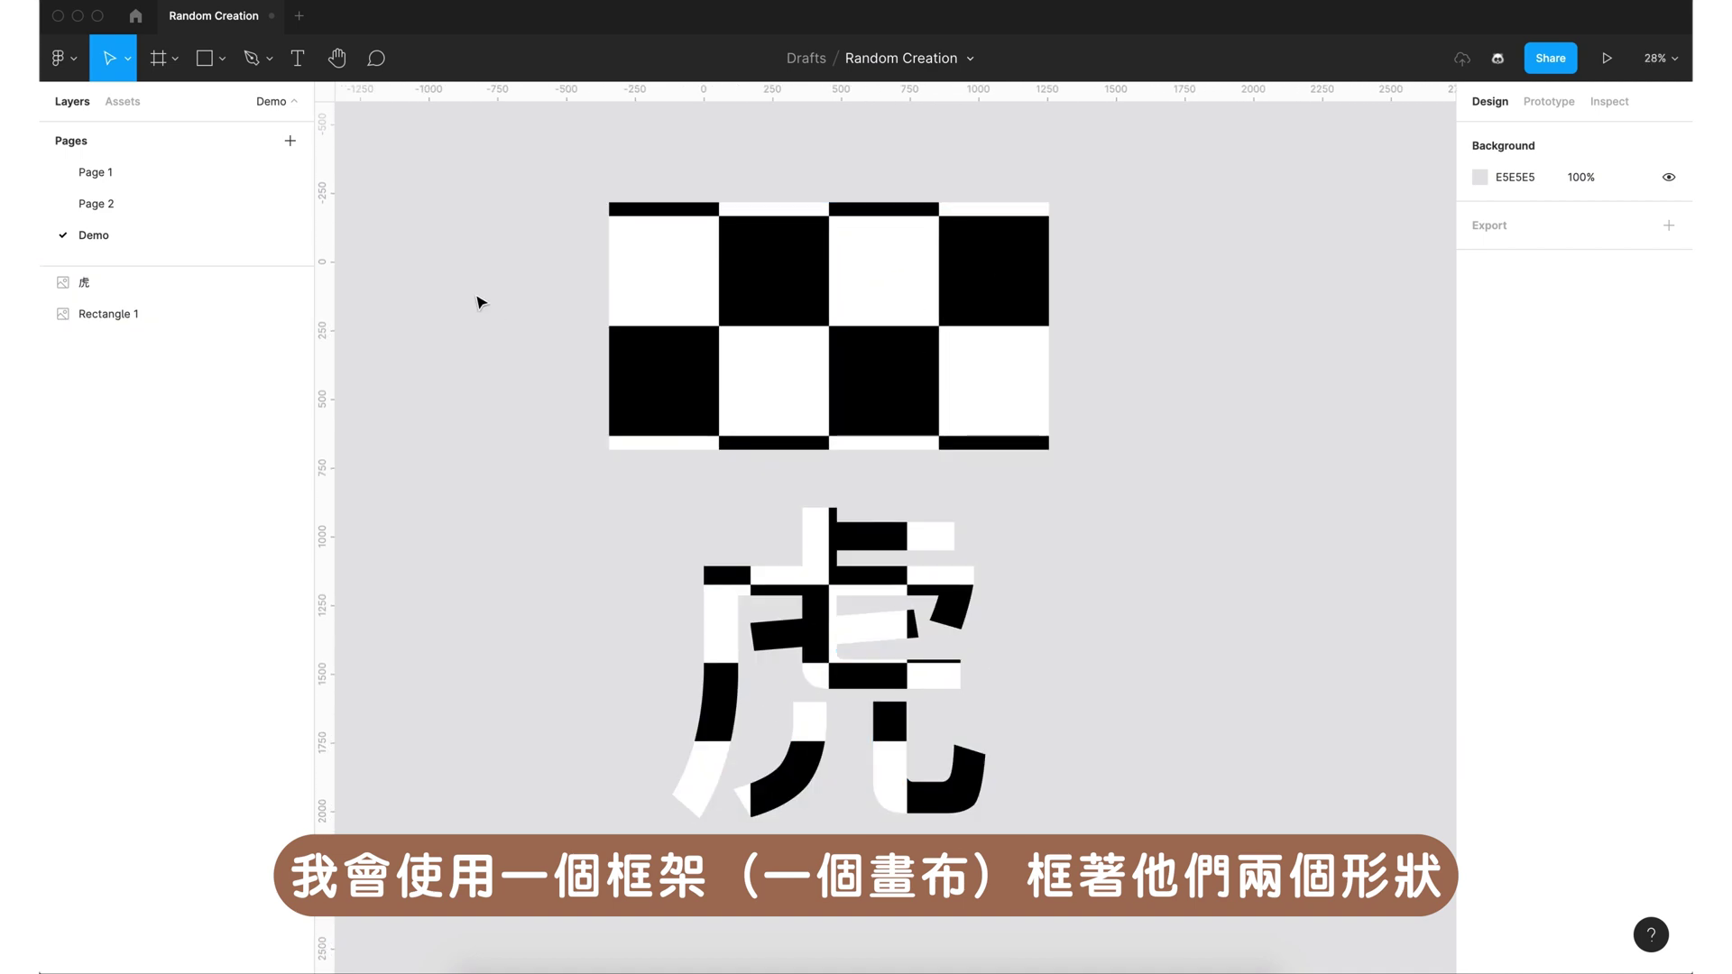
pyautogui.press('f')
pyautogui.click(179, 59)
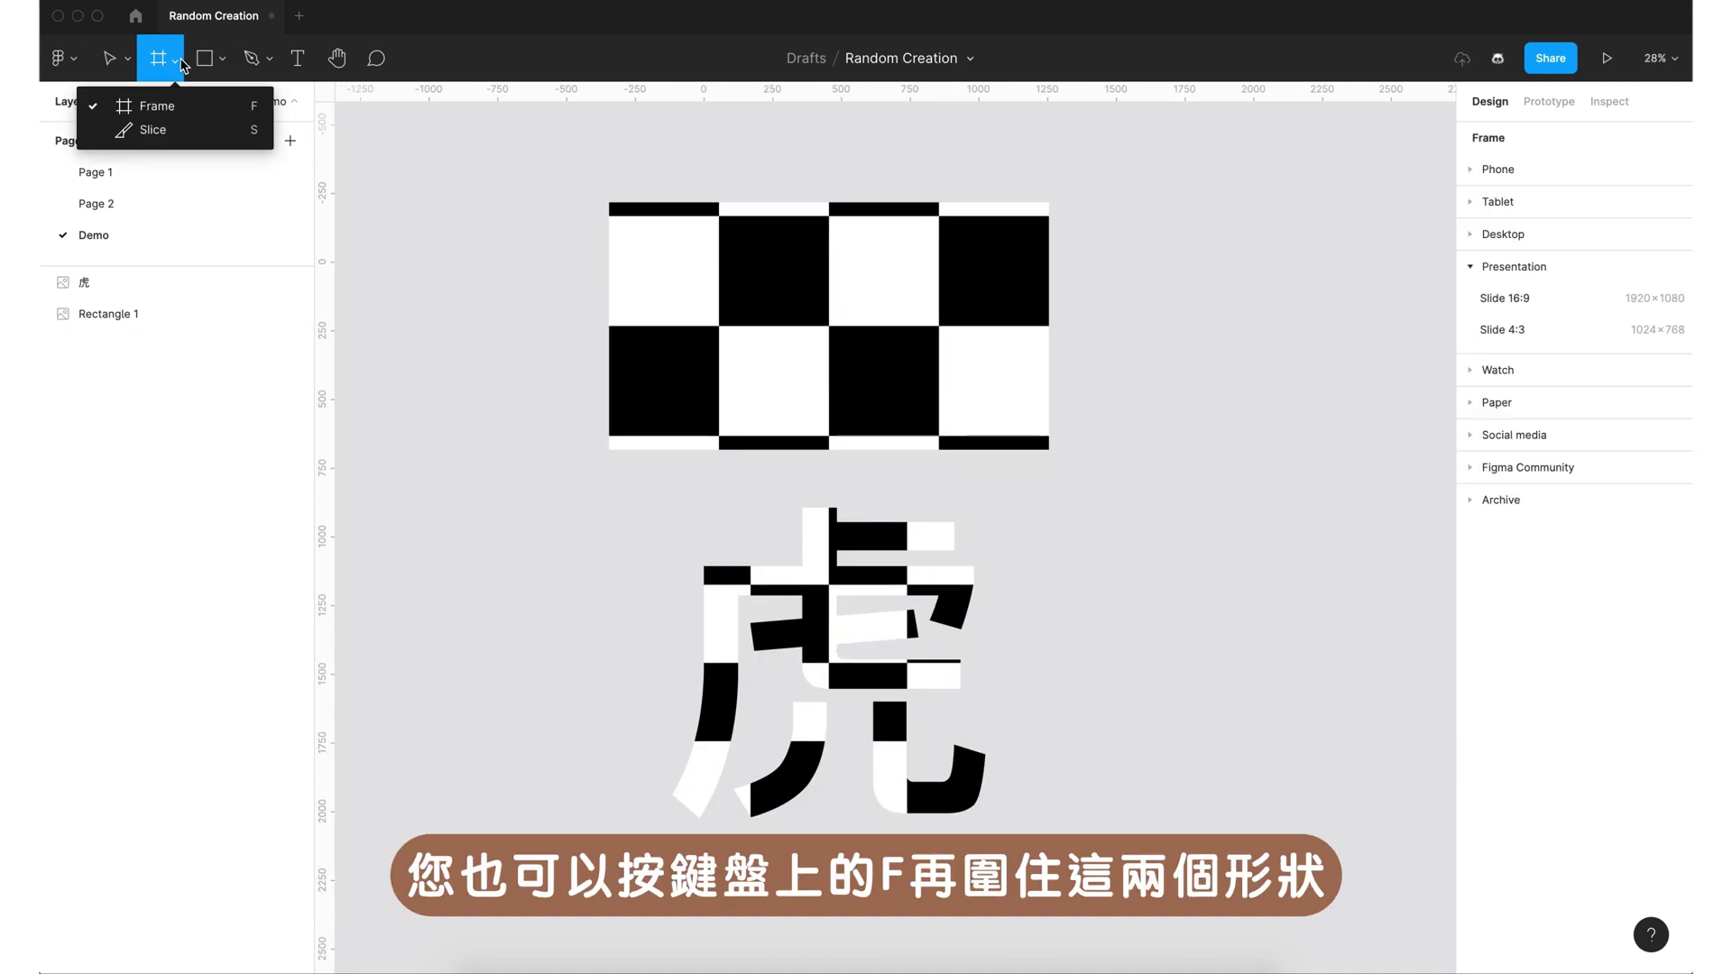
pyautogui.click(462, 151)
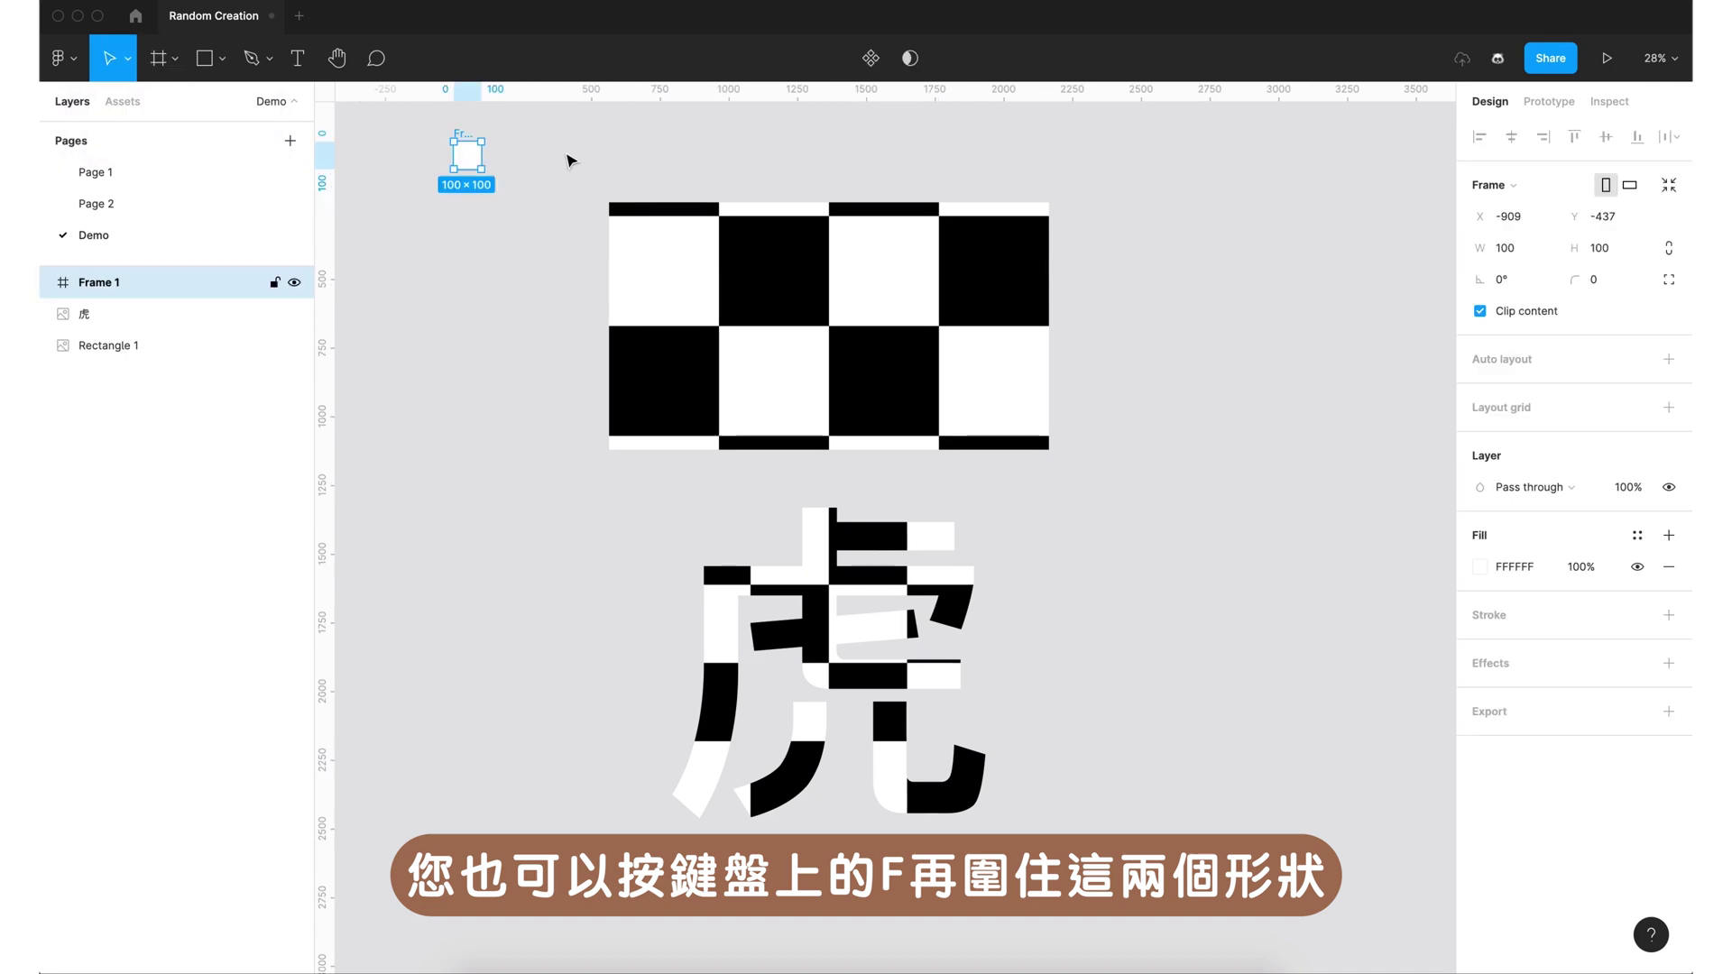
pyautogui.hotkey('ctrl', 'z')
pyautogui.press('f')
pyautogui.moveTo(524, 140); pyautogui.dragTo(1144, 902)
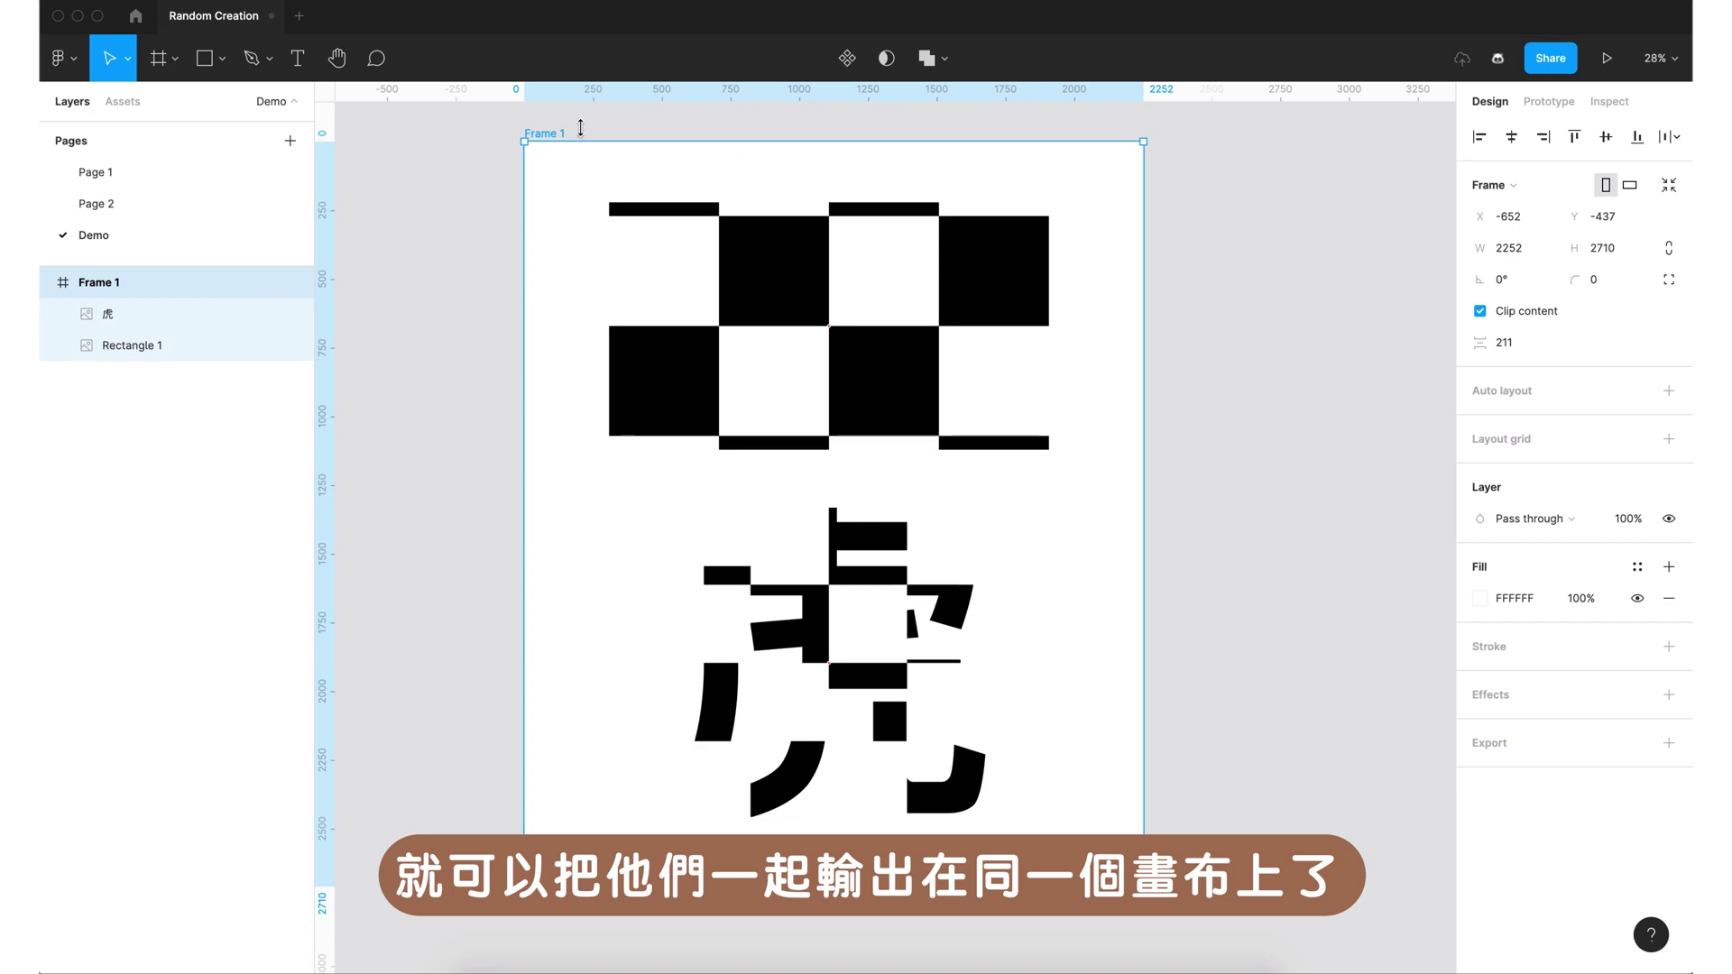
pyautogui.moveTo(538, 135); pyautogui.dragTo(564, 142)
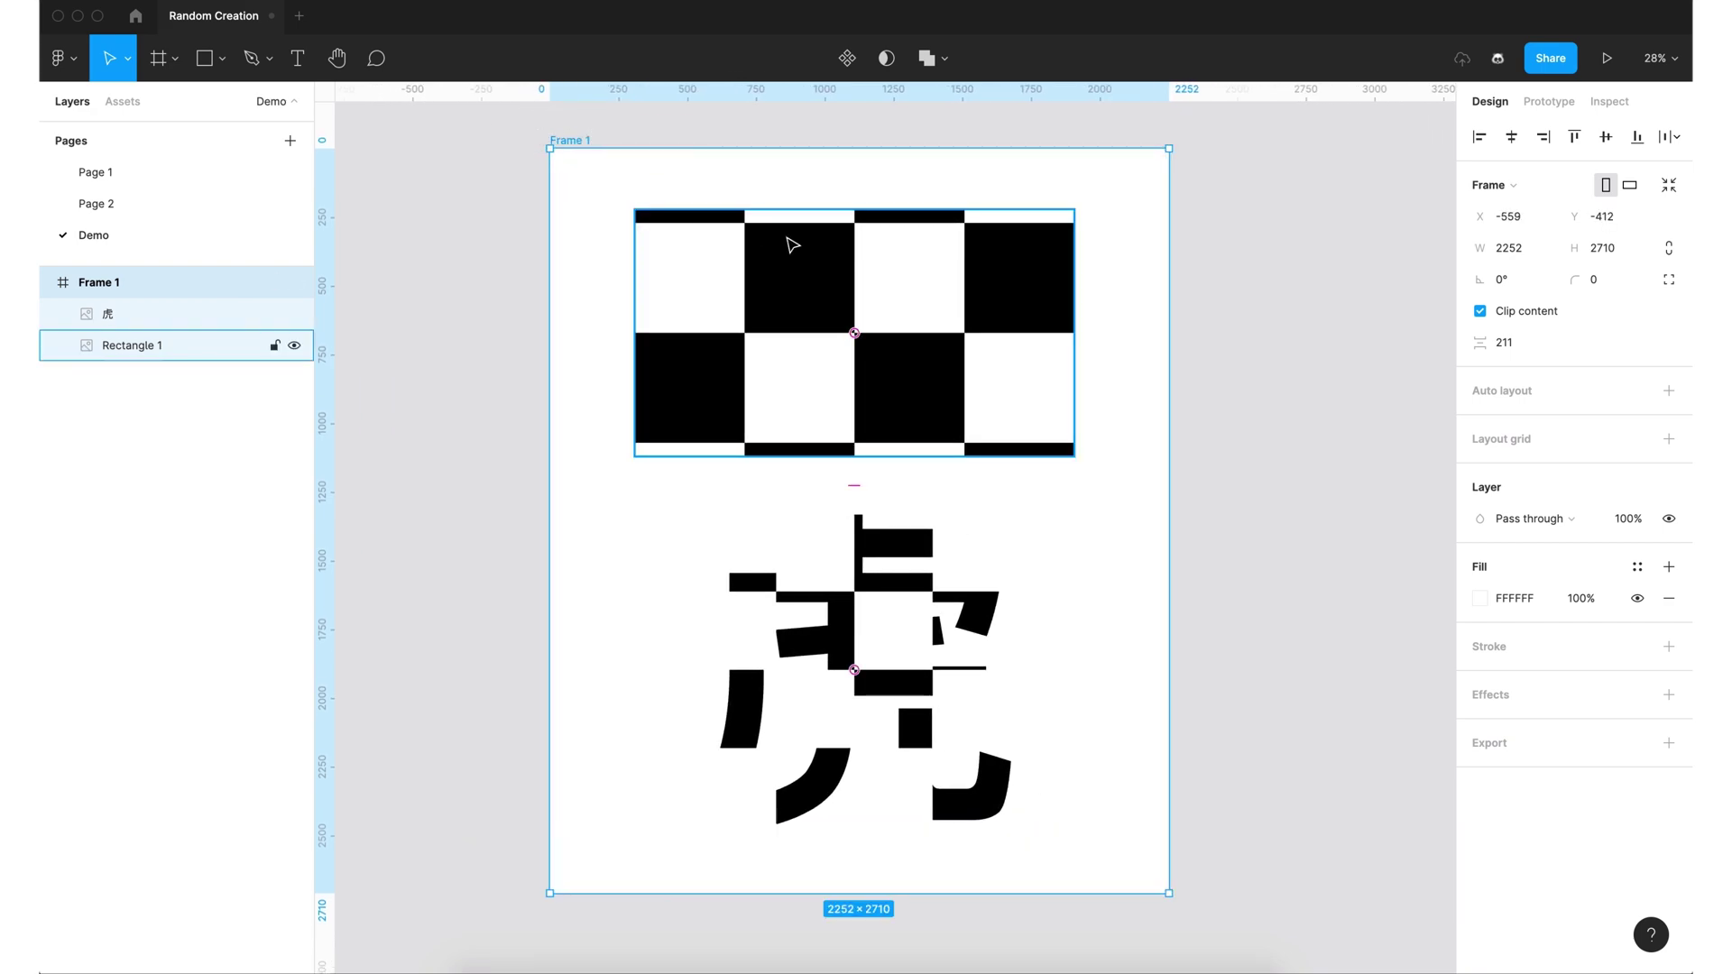
# Export Frame 1 as a PDF.
pyautogui.click(1494, 743)
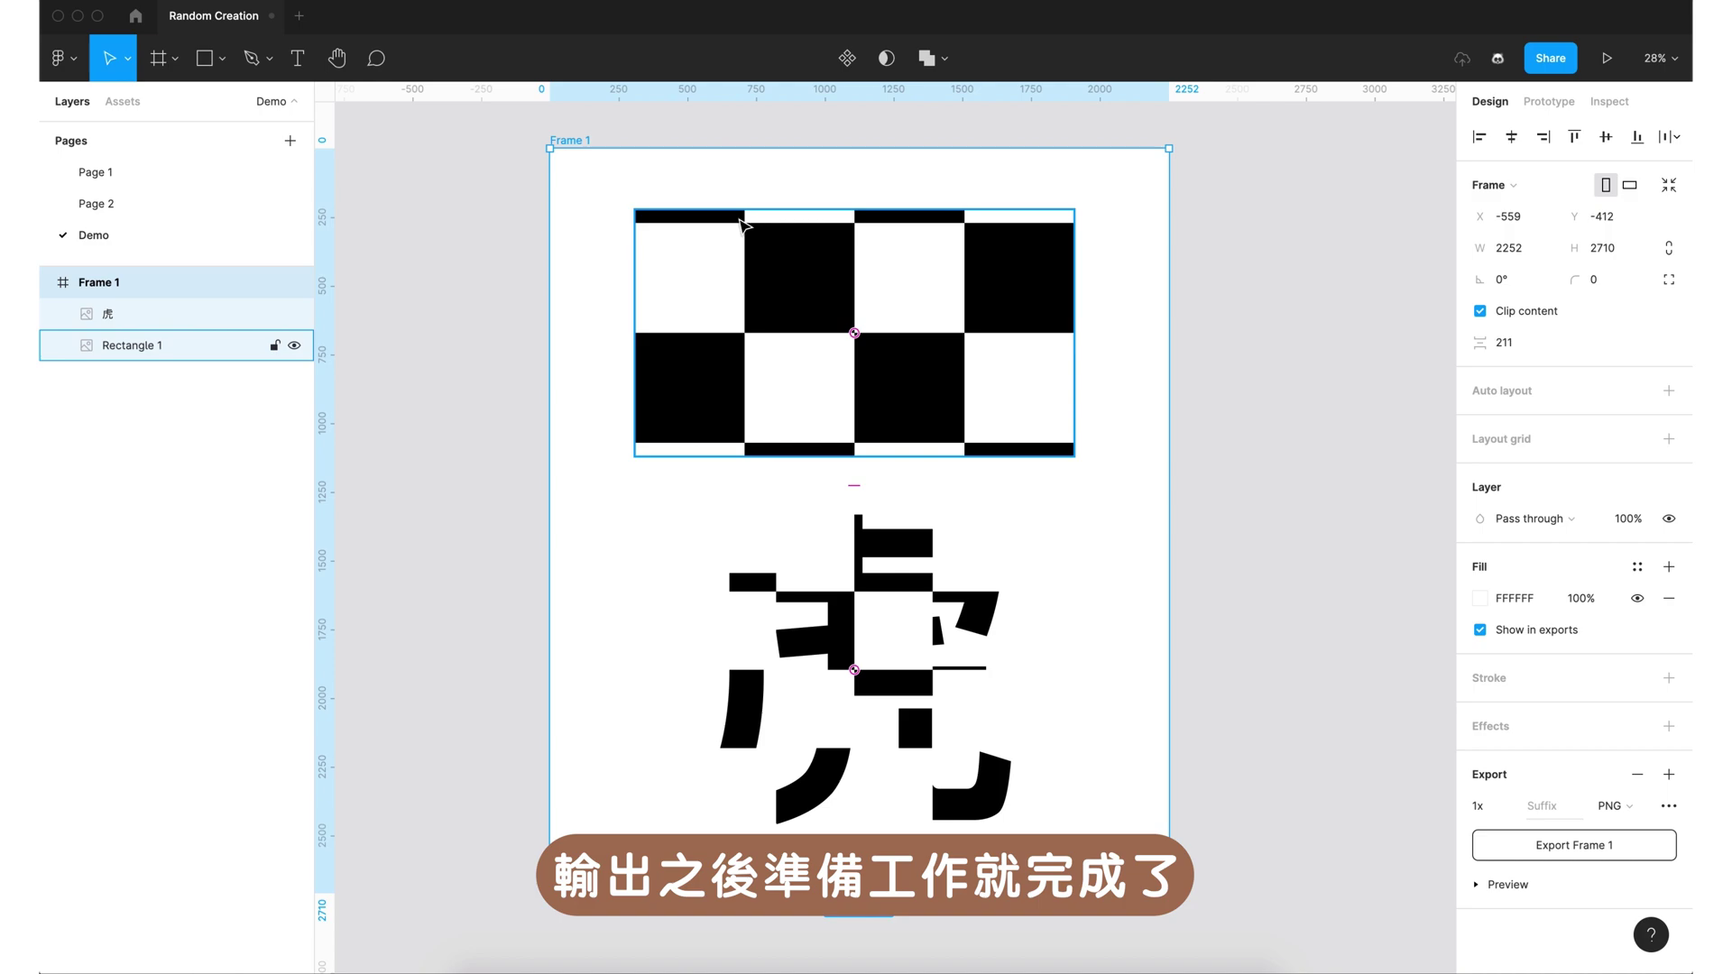
pyautogui.click(1639, 807)
pyautogui.click(1636, 878)
pyautogui.click(1574, 844)
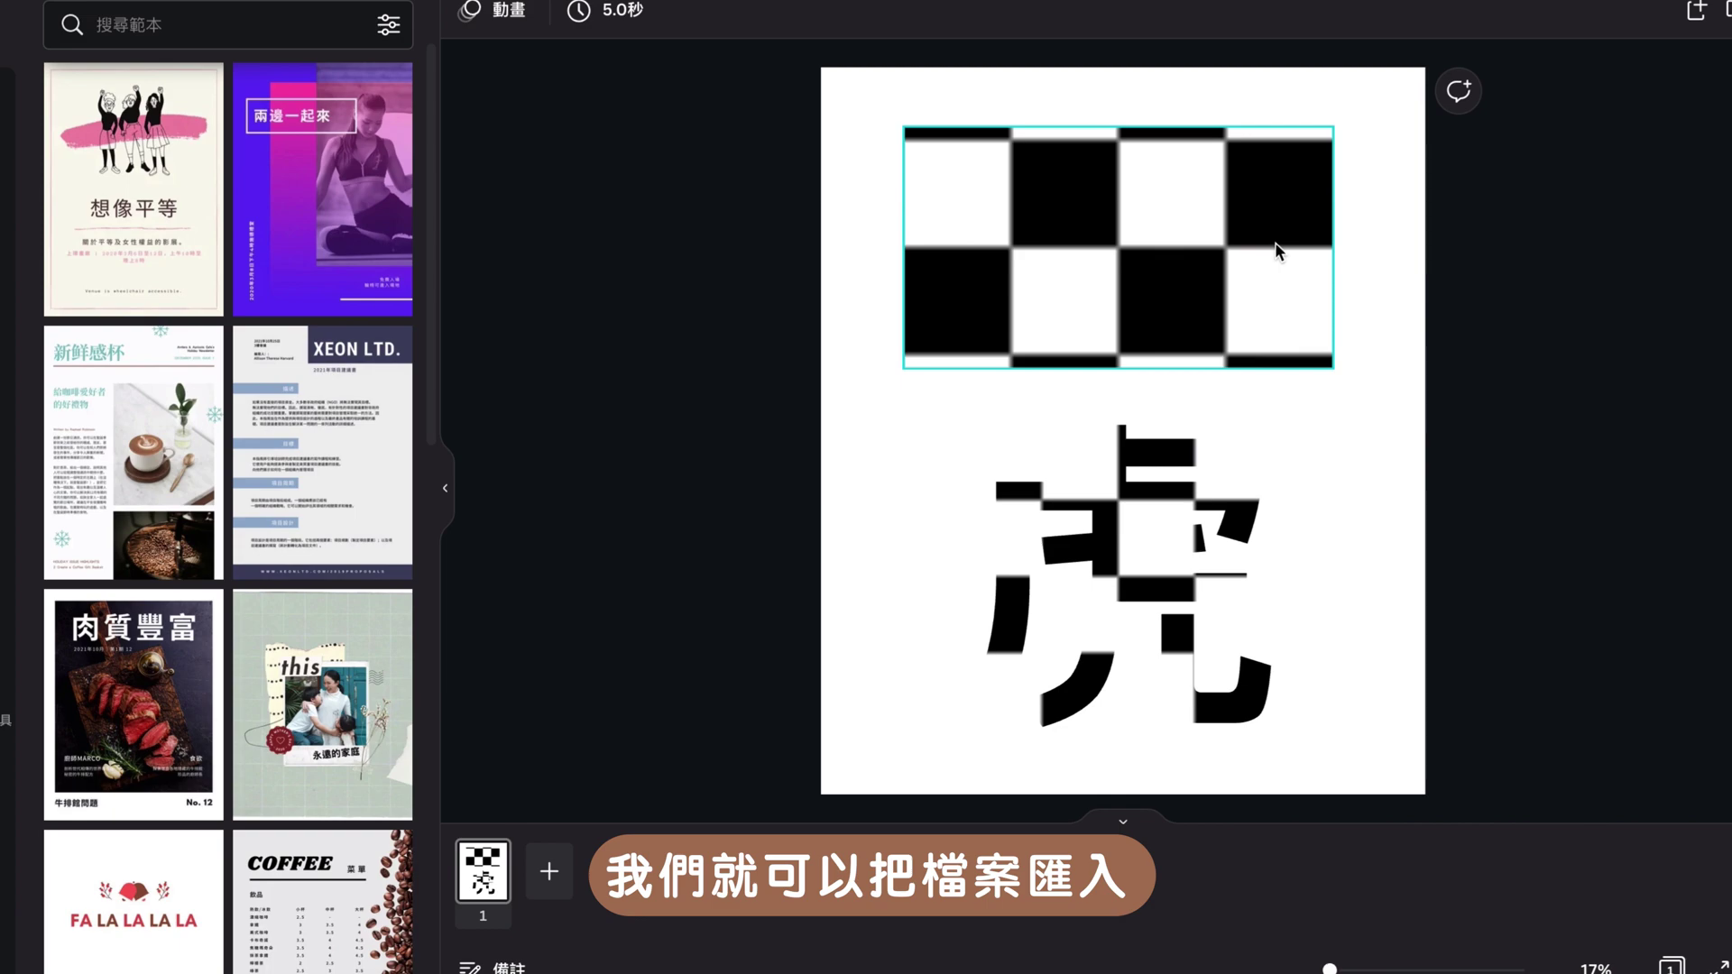
# Move the imported 虎 frame up to centre it below the rectangle frame.
pyautogui.click(1277, 251)
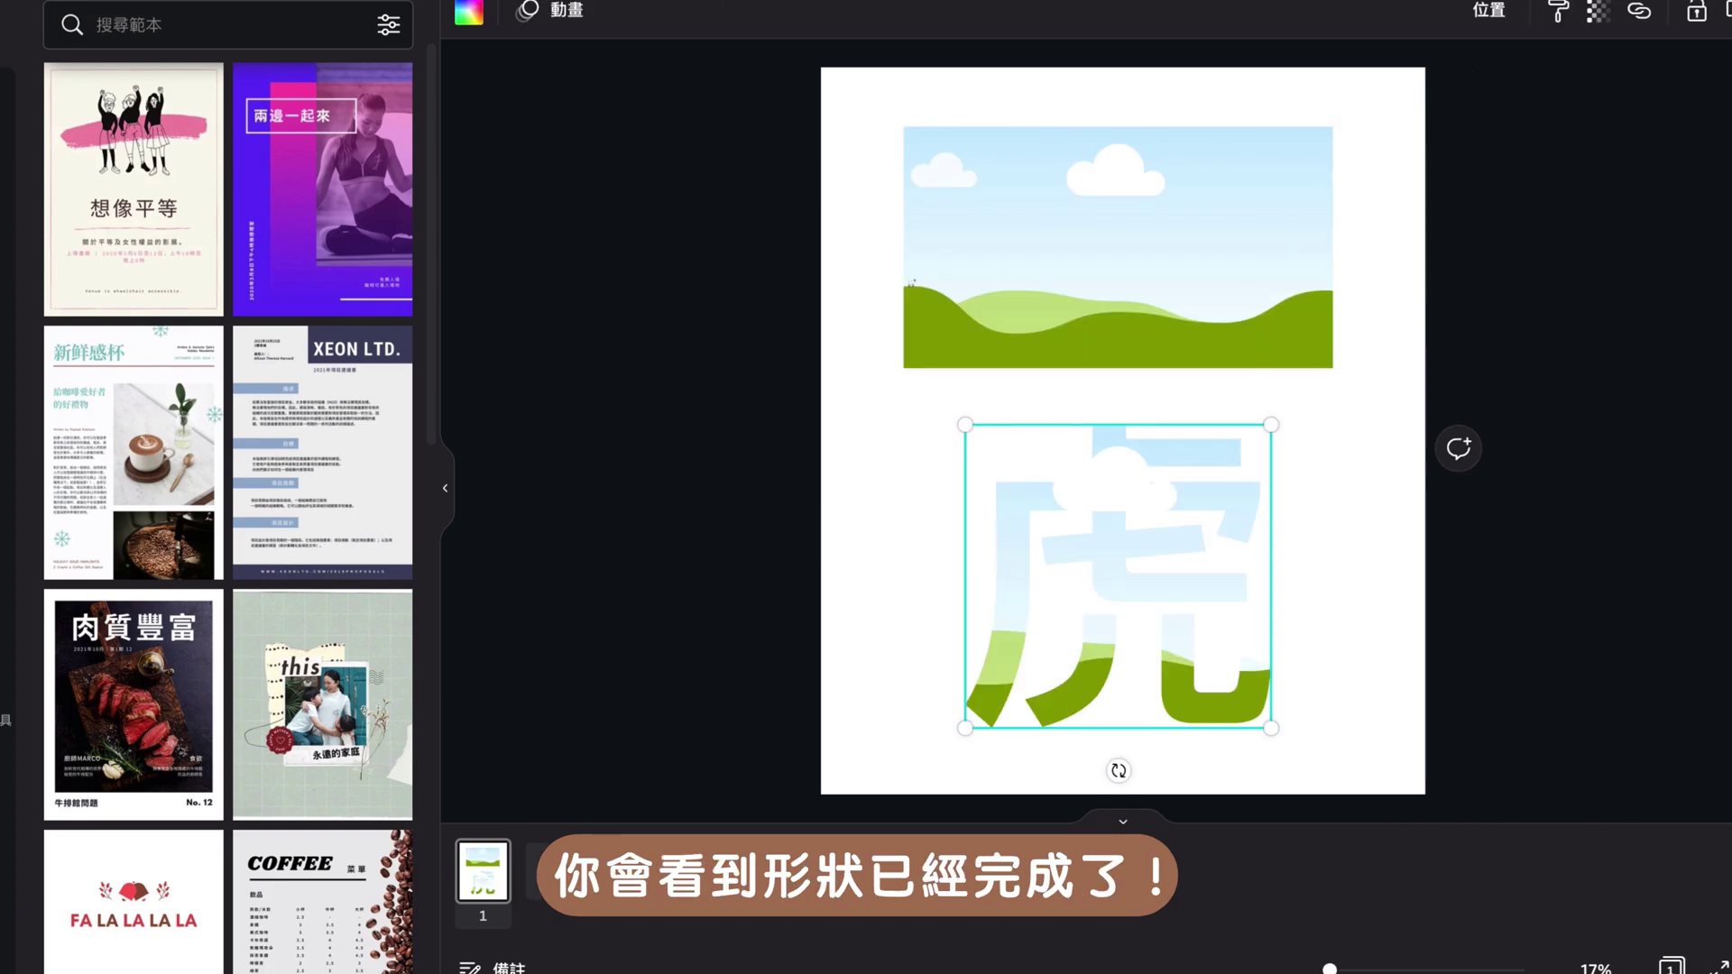
pyautogui.moveTo(1130, 534); pyautogui.dragTo(1200, 548)
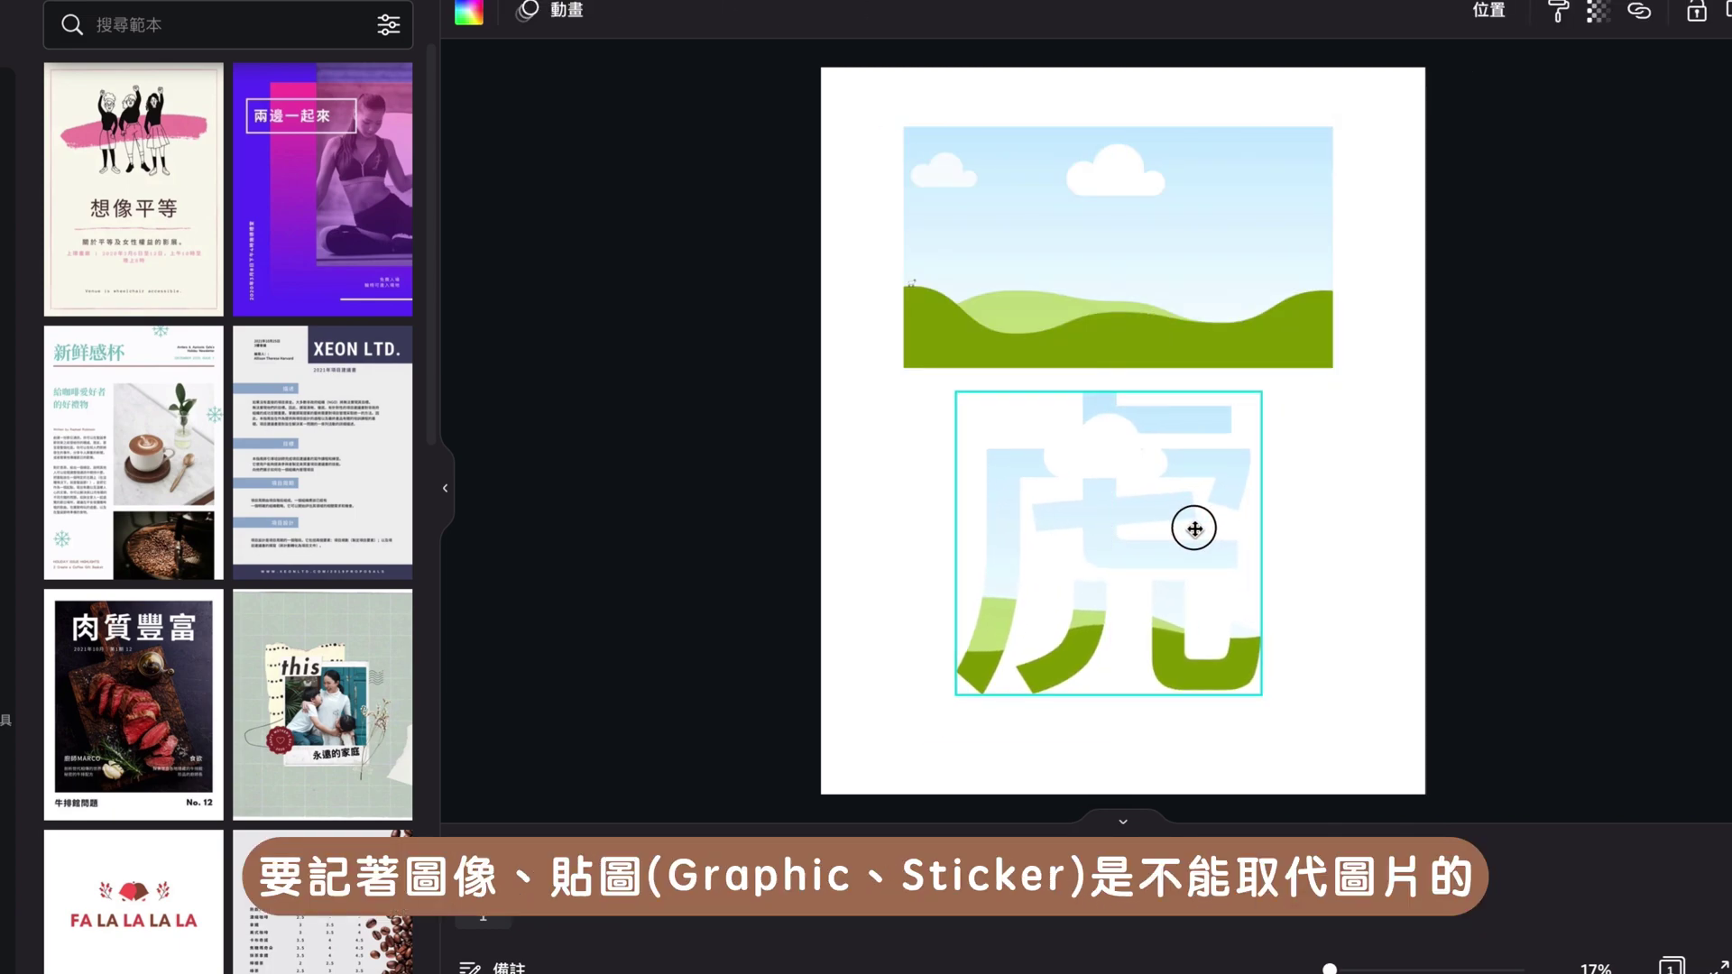
pyautogui.click(1203, 289)
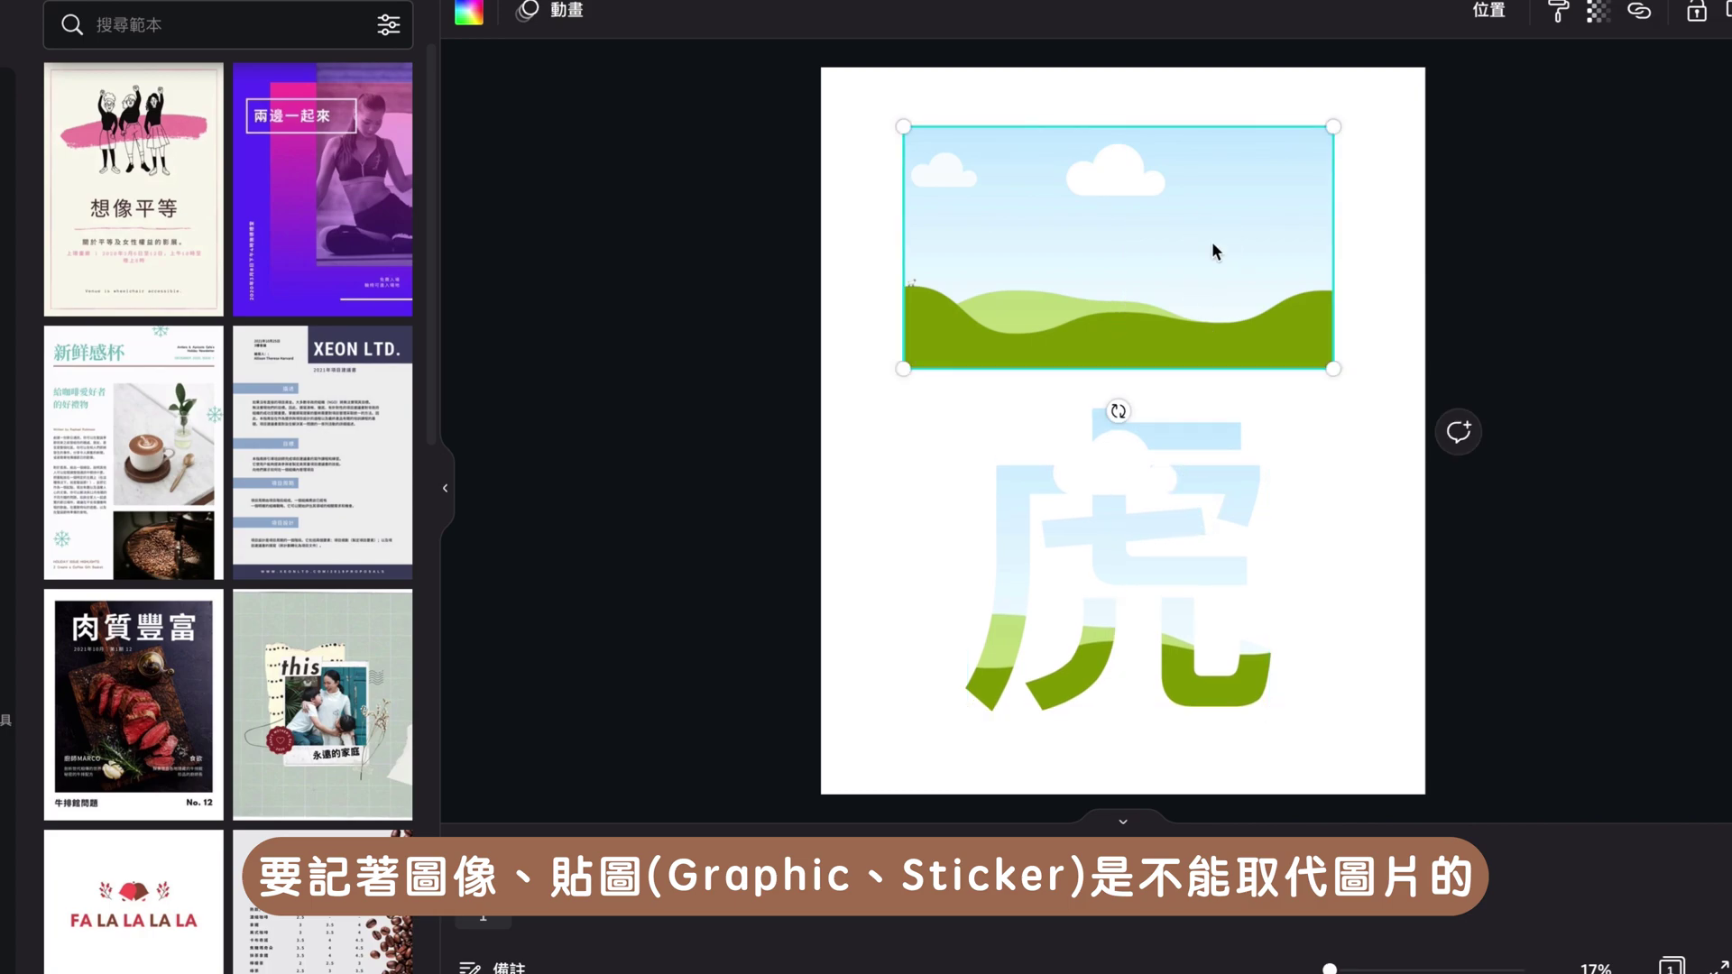
pyautogui.click(1142, 490)
# Drop Elements photos into the 虎 and rectangle frames, then enlarge the 虎 frame slightly.
pyautogui.click(9, 118)
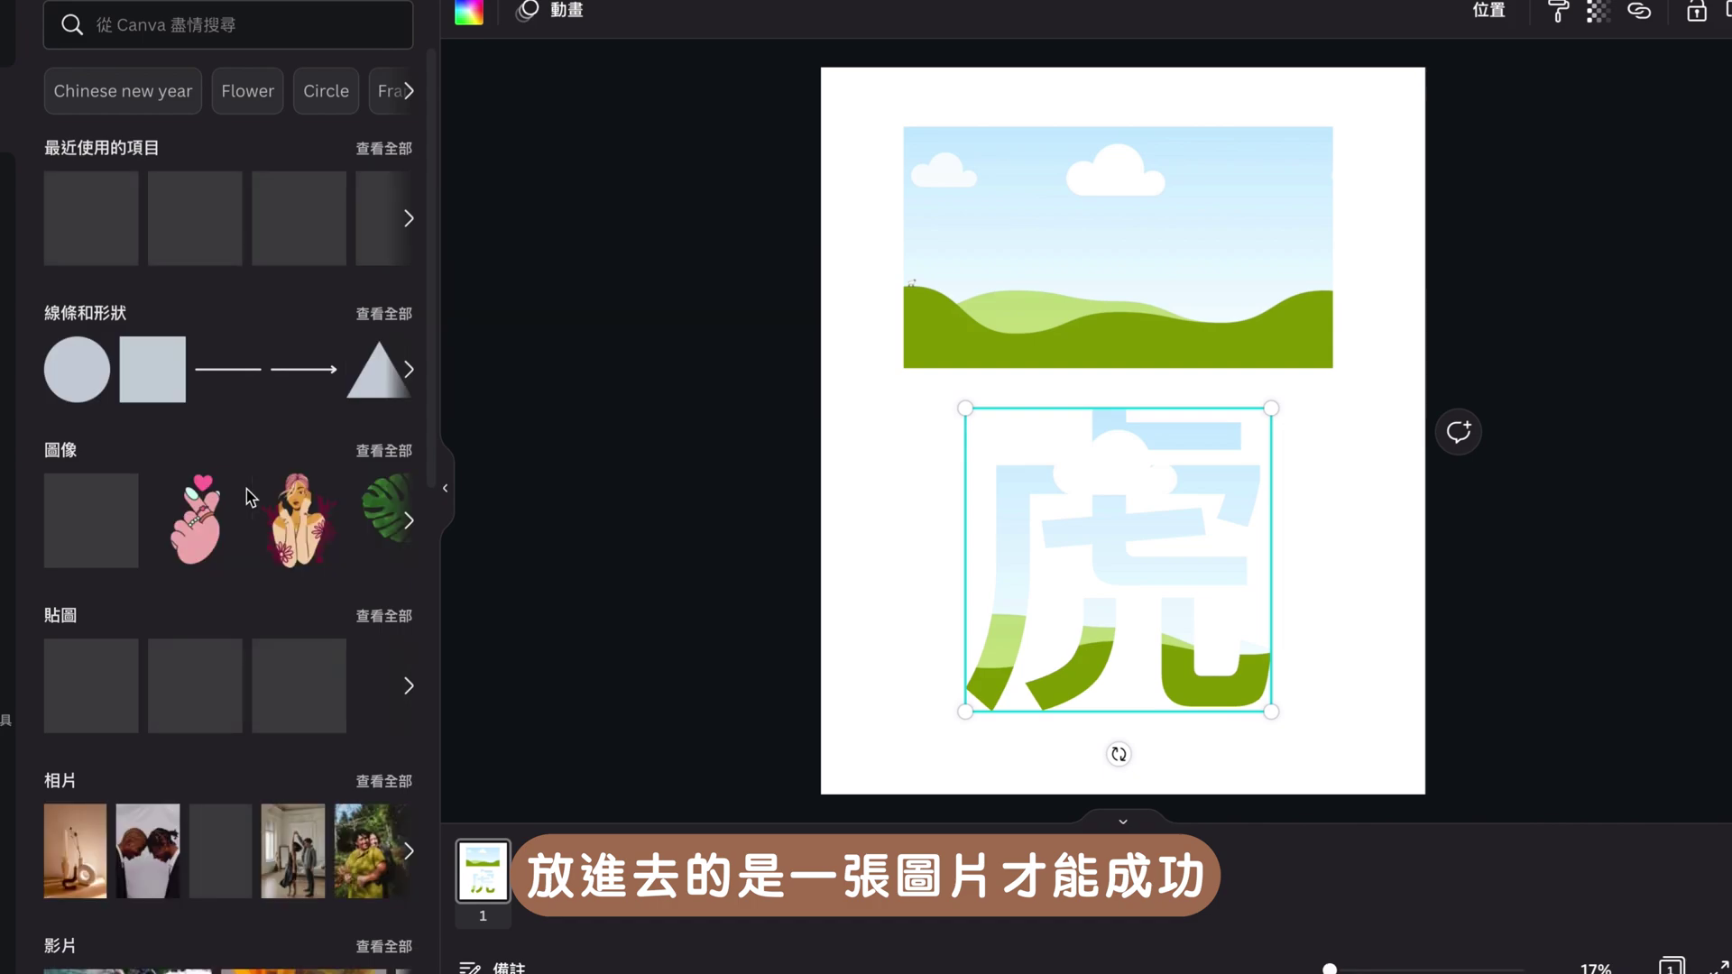
pyautogui.scroll(-2, 250, 497)
pyautogui.scroll(-2, 141, 540)
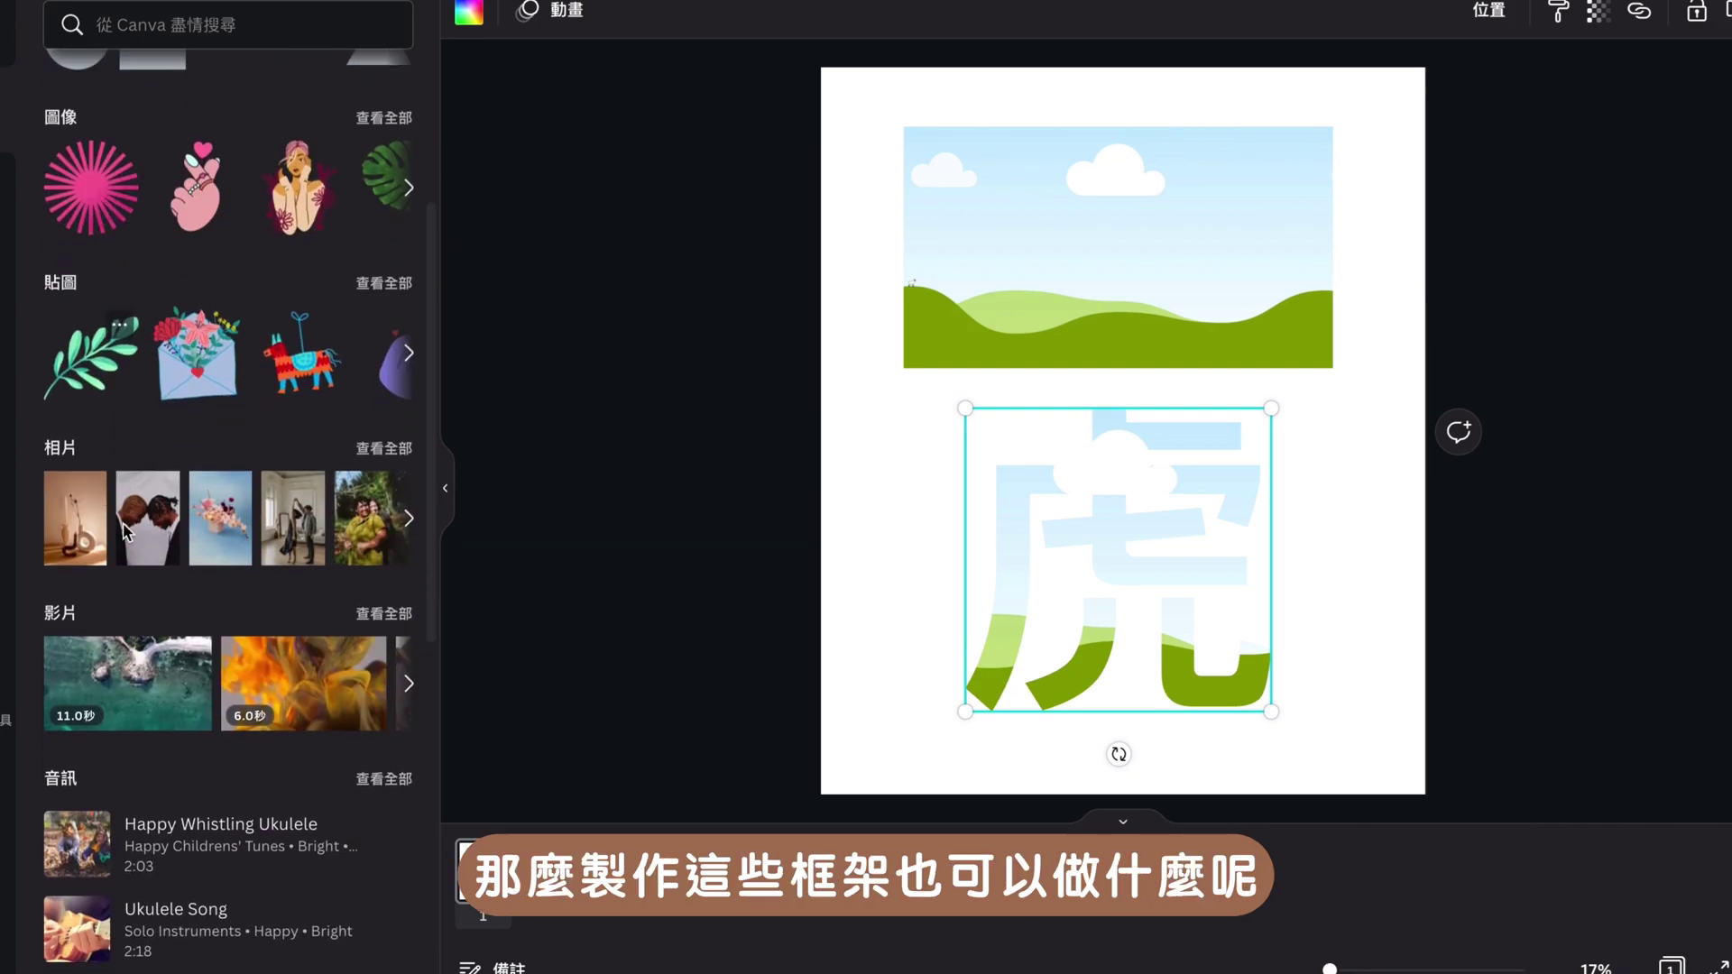
pyautogui.moveTo(75, 518)
pyautogui.mouseDown()
pyautogui.moveTo(1088, 528)
pyautogui.moveTo(1093, 505)
pyautogui.mouseUp()
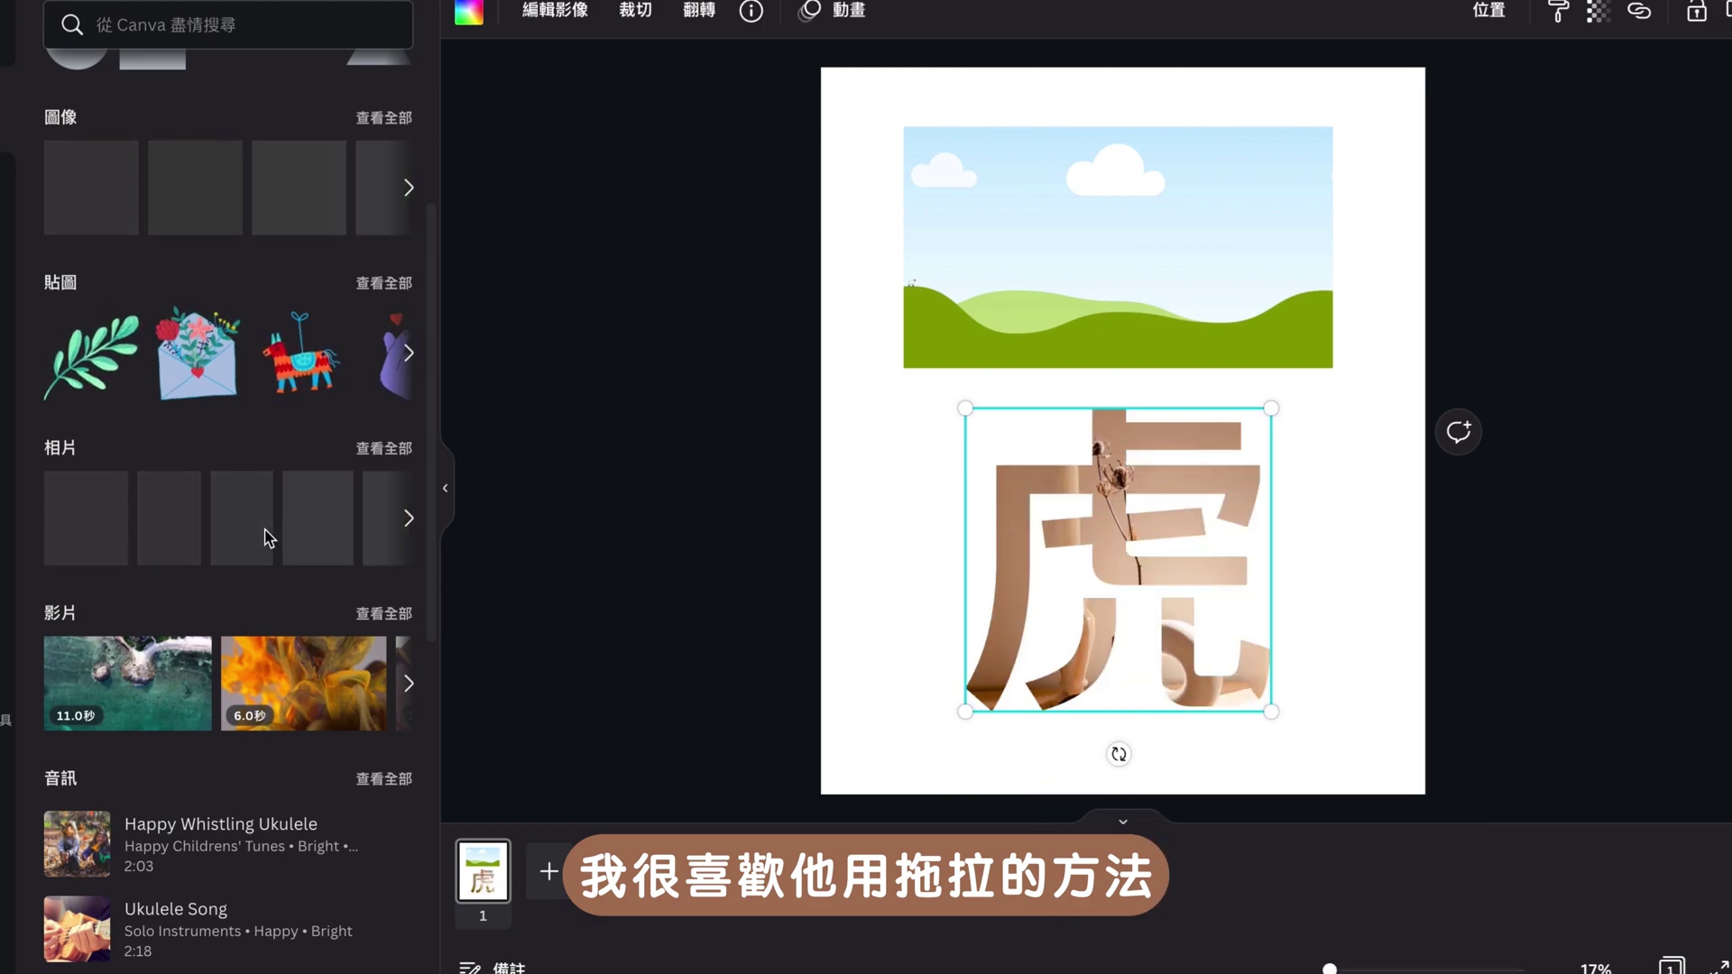
pyautogui.moveTo(249, 538); pyautogui.dragTo(1021, 340)
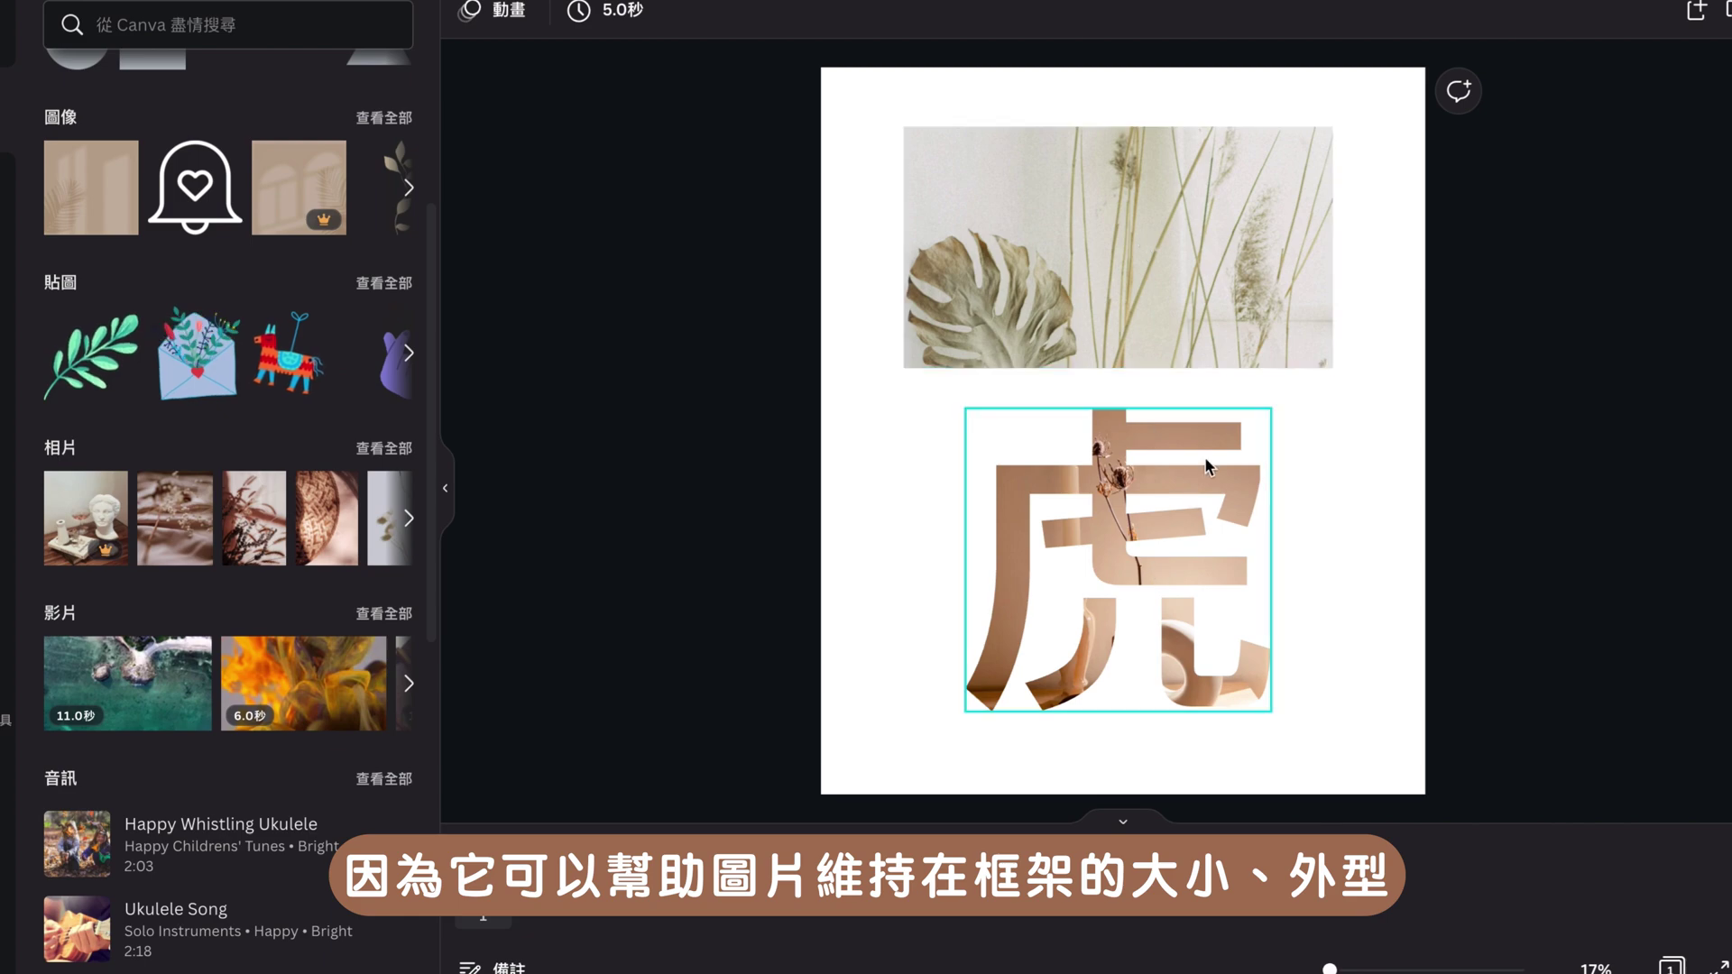
pyautogui.moveTo(1271, 408)
pyautogui.mouseDown()
pyautogui.moveTo(1330, 398)
pyautogui.moveTo(1262, 449)
pyautogui.mouseUp()
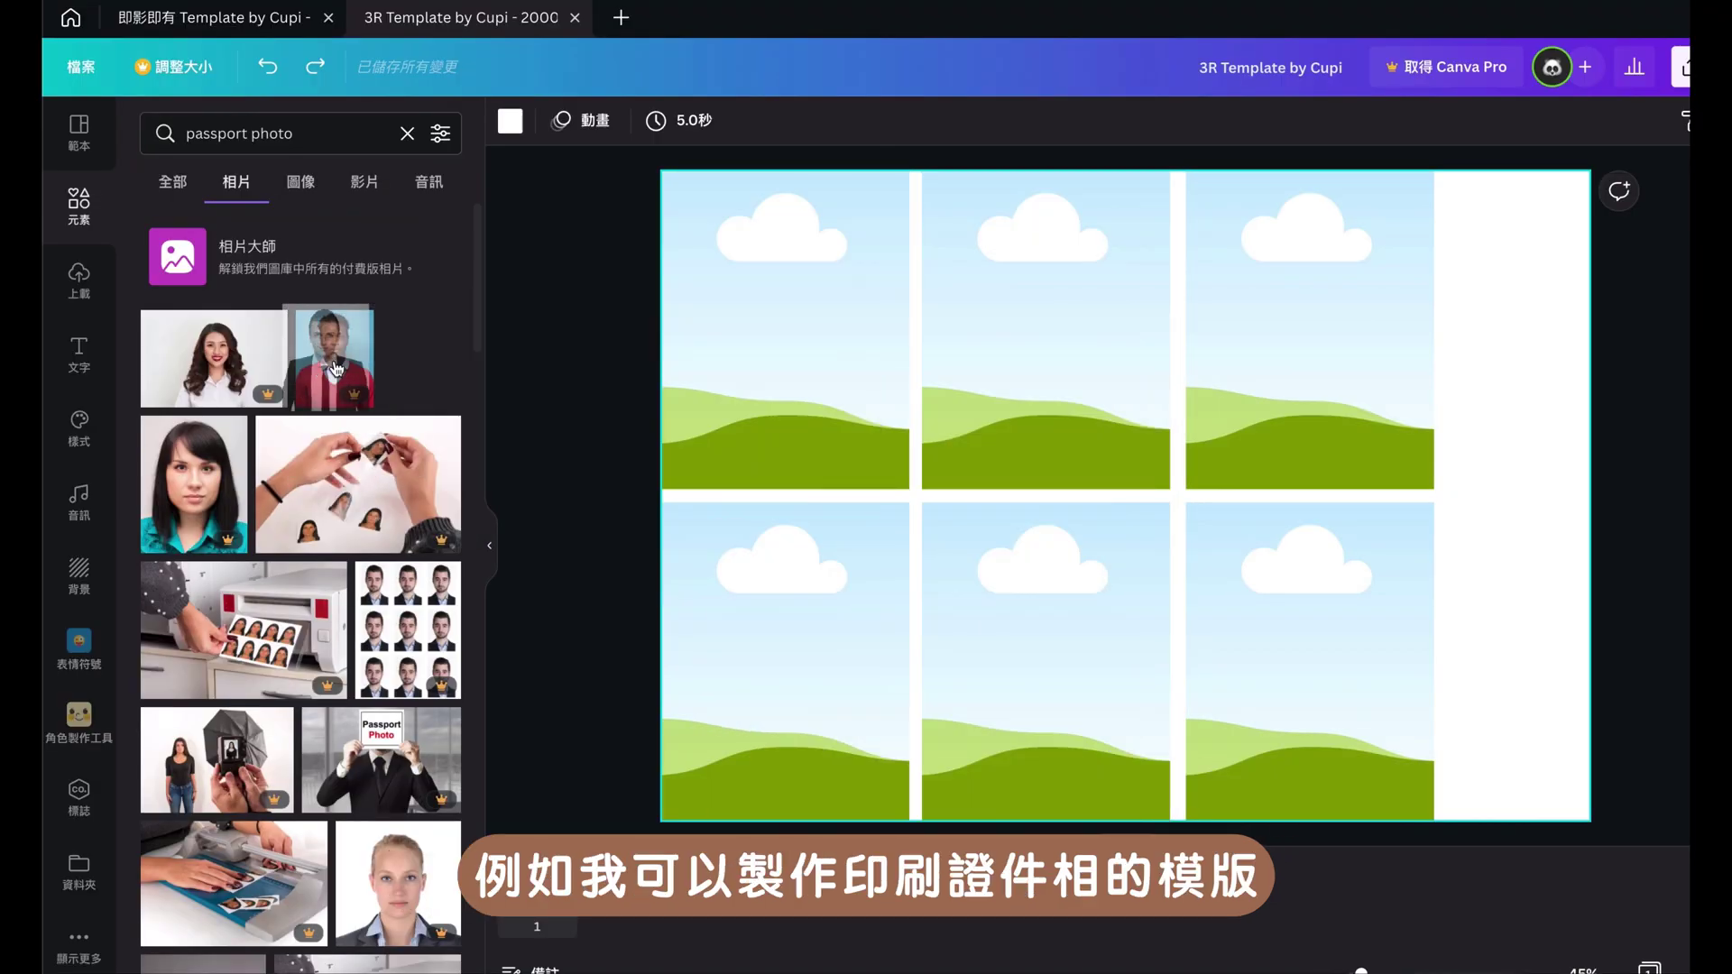
# Place passport photos into the template's left and top-middle frames.
pyautogui.moveTo(781, 639); pyautogui.dragTo(433, 577)
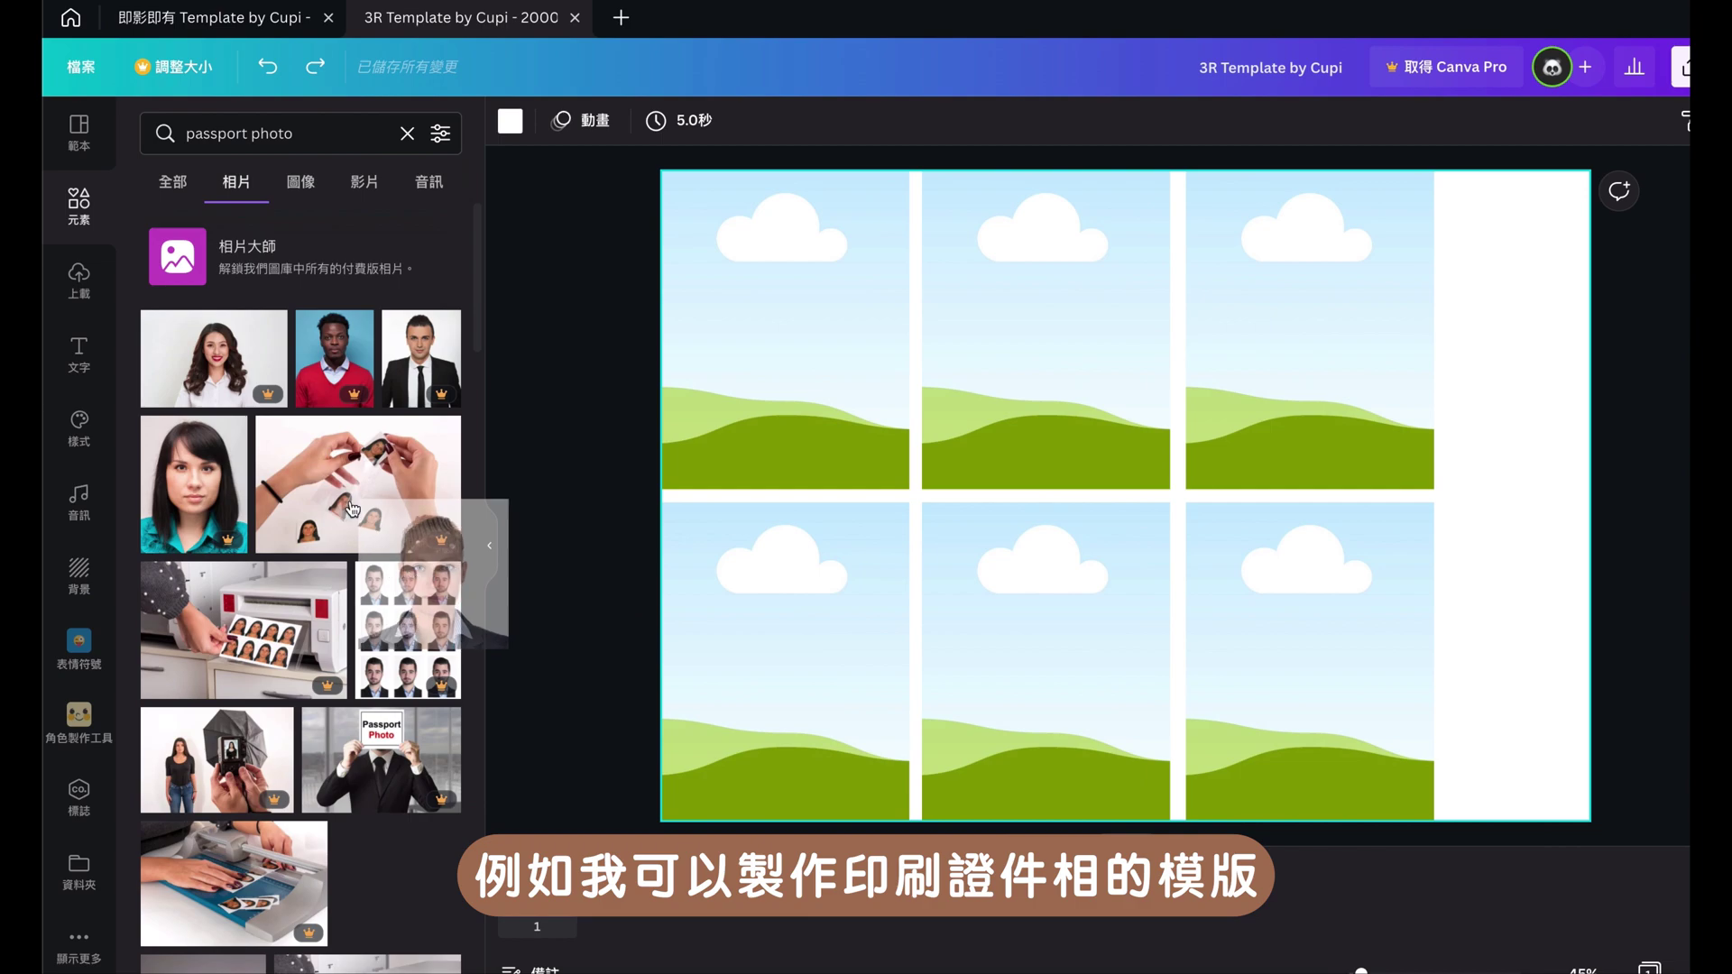
pyautogui.moveTo(214, 358); pyautogui.dragTo(972, 375)
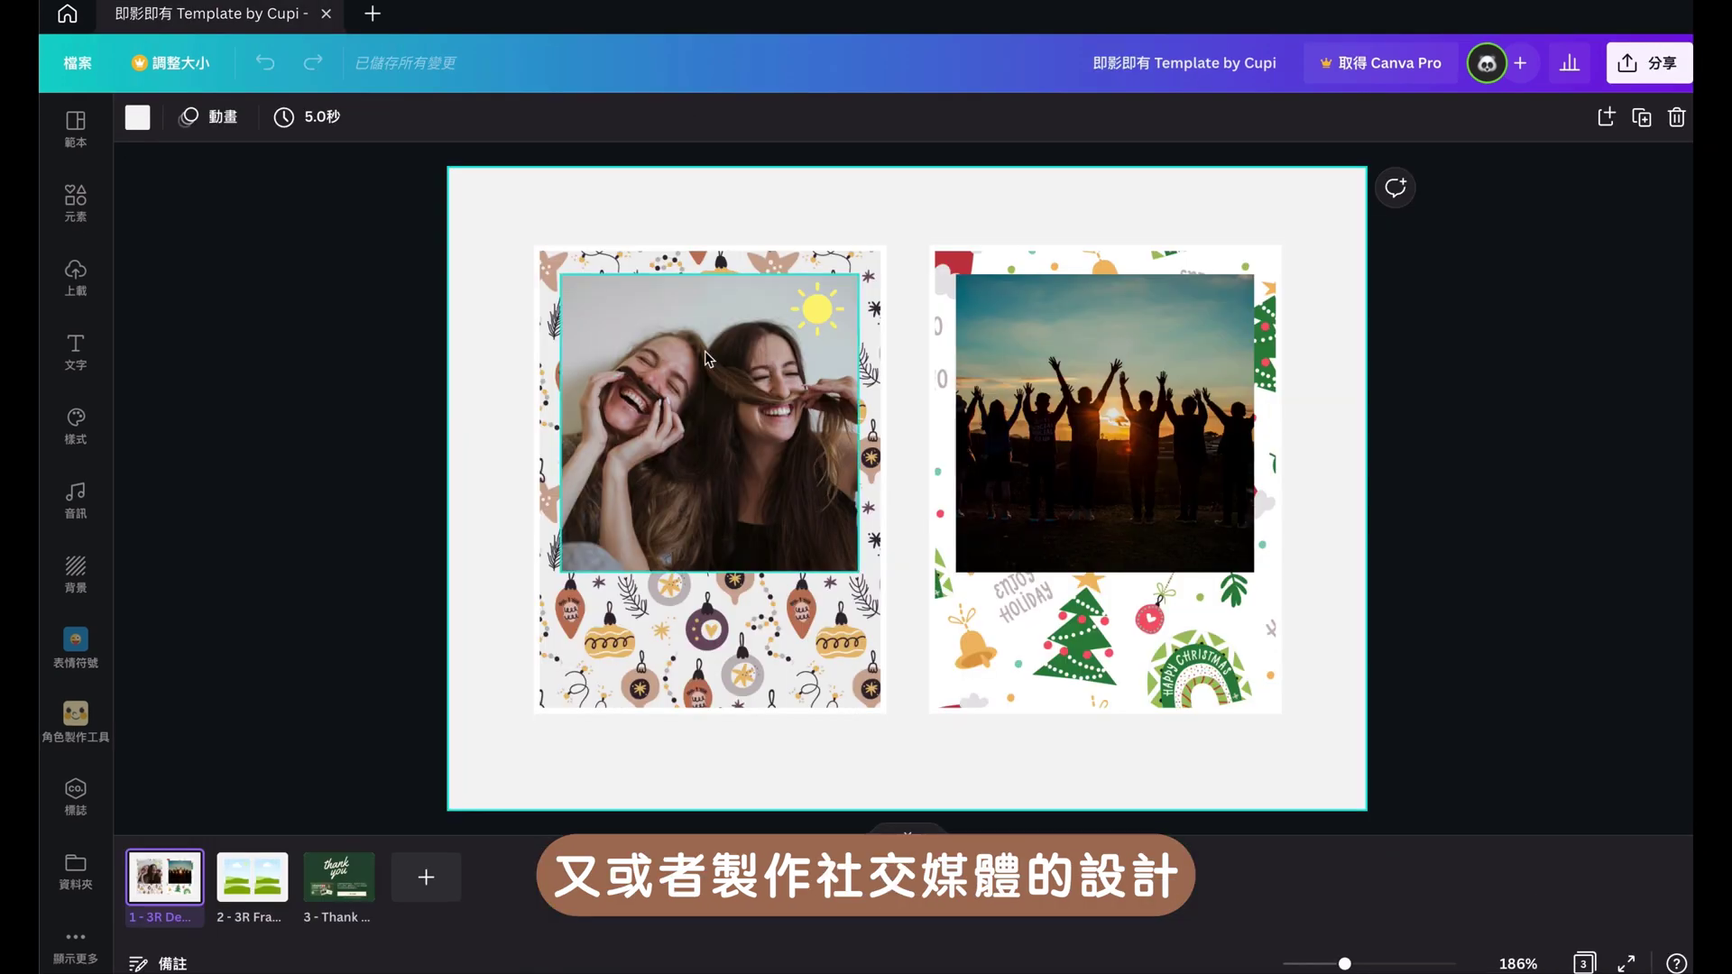
pyautogui.click(719, 446)
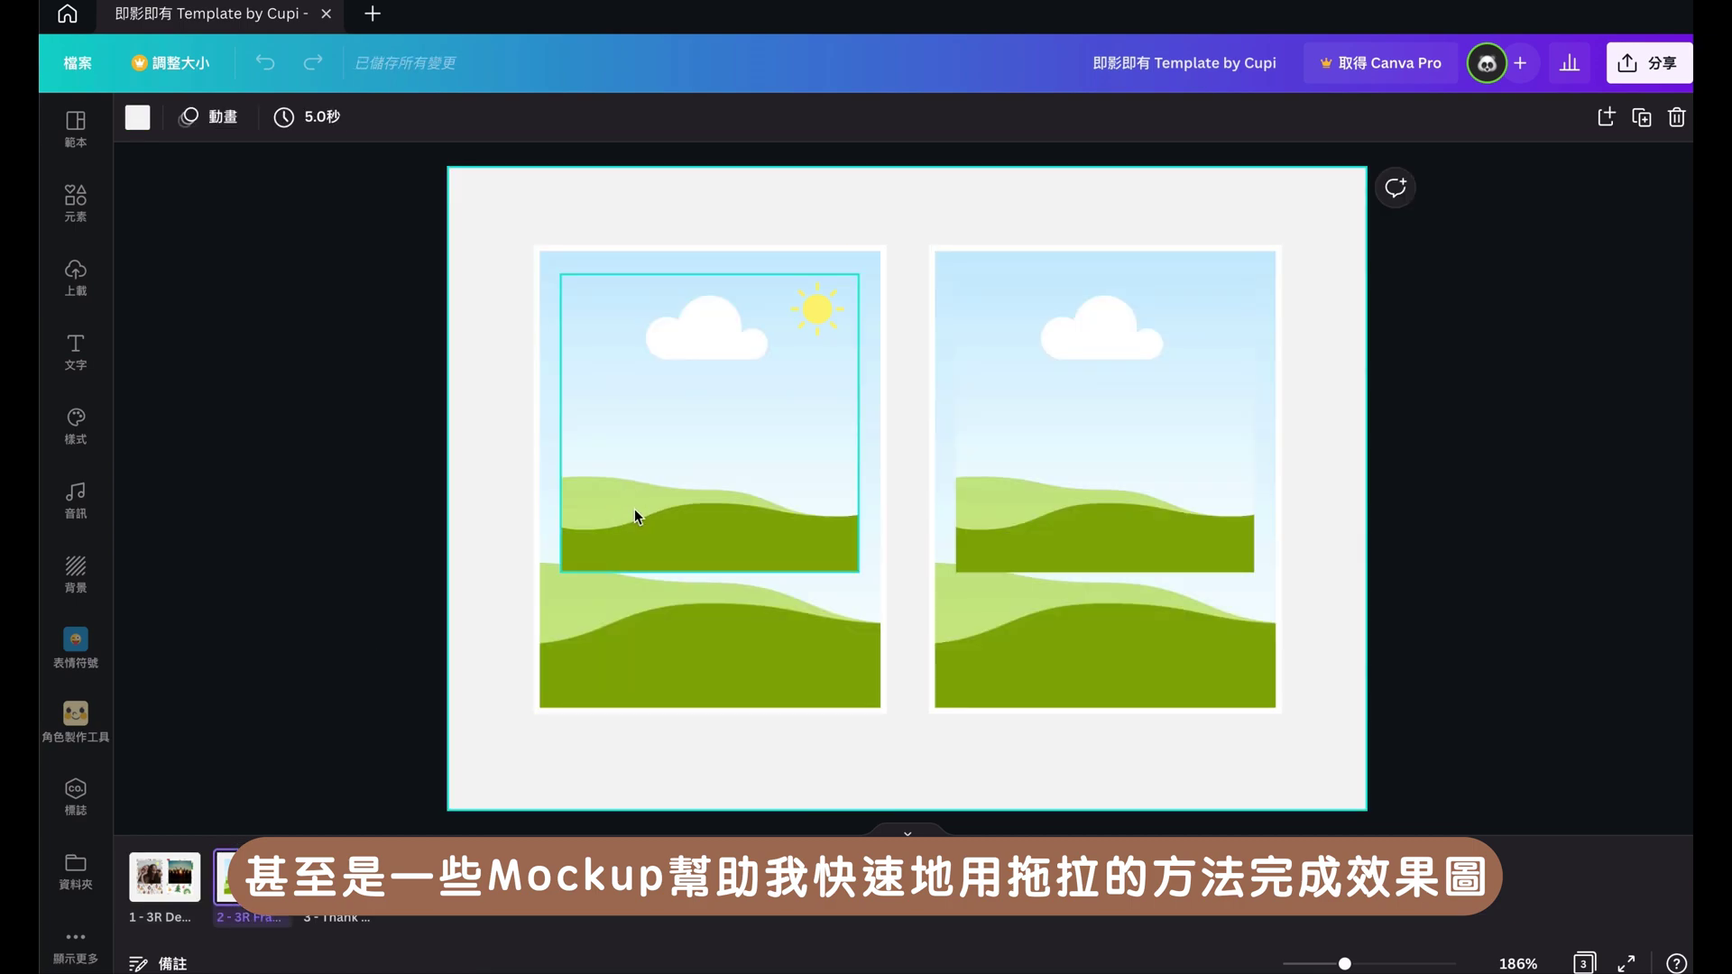
# View page 2's placeholder frames, return to page 1, and drop the vase photo into the left frame.
pyautogui.click(635, 509)
pyautogui.click(968, 632)
pyautogui.click(761, 636)
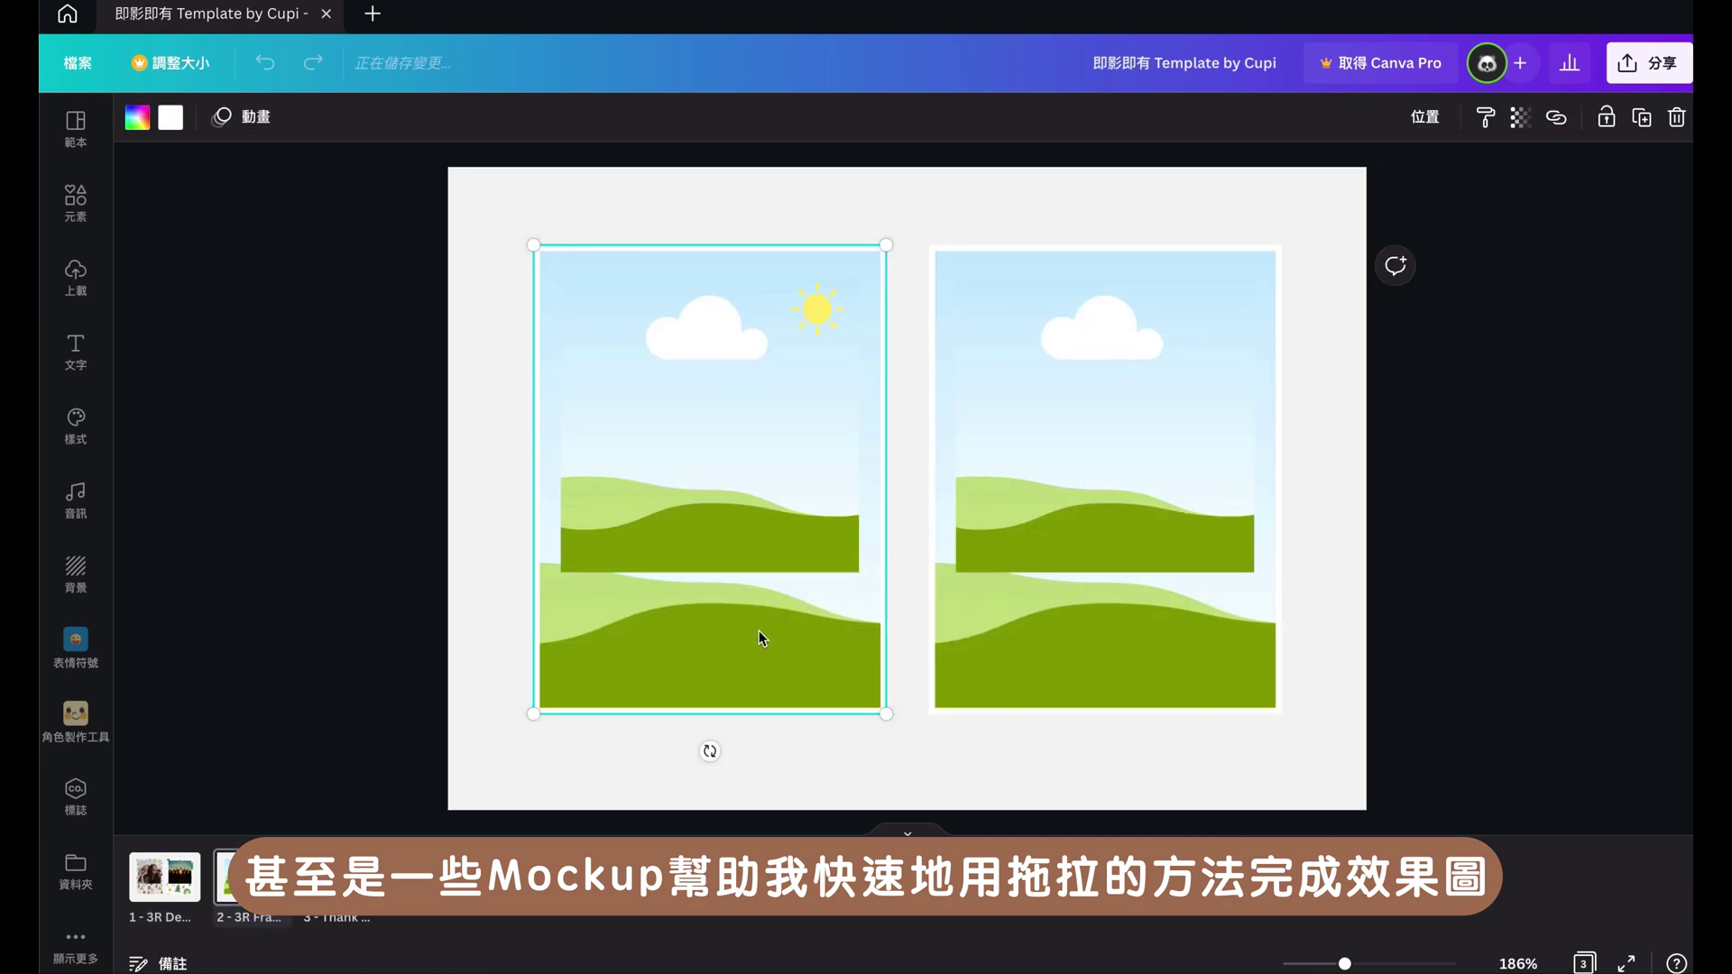
pyautogui.click(164, 877)
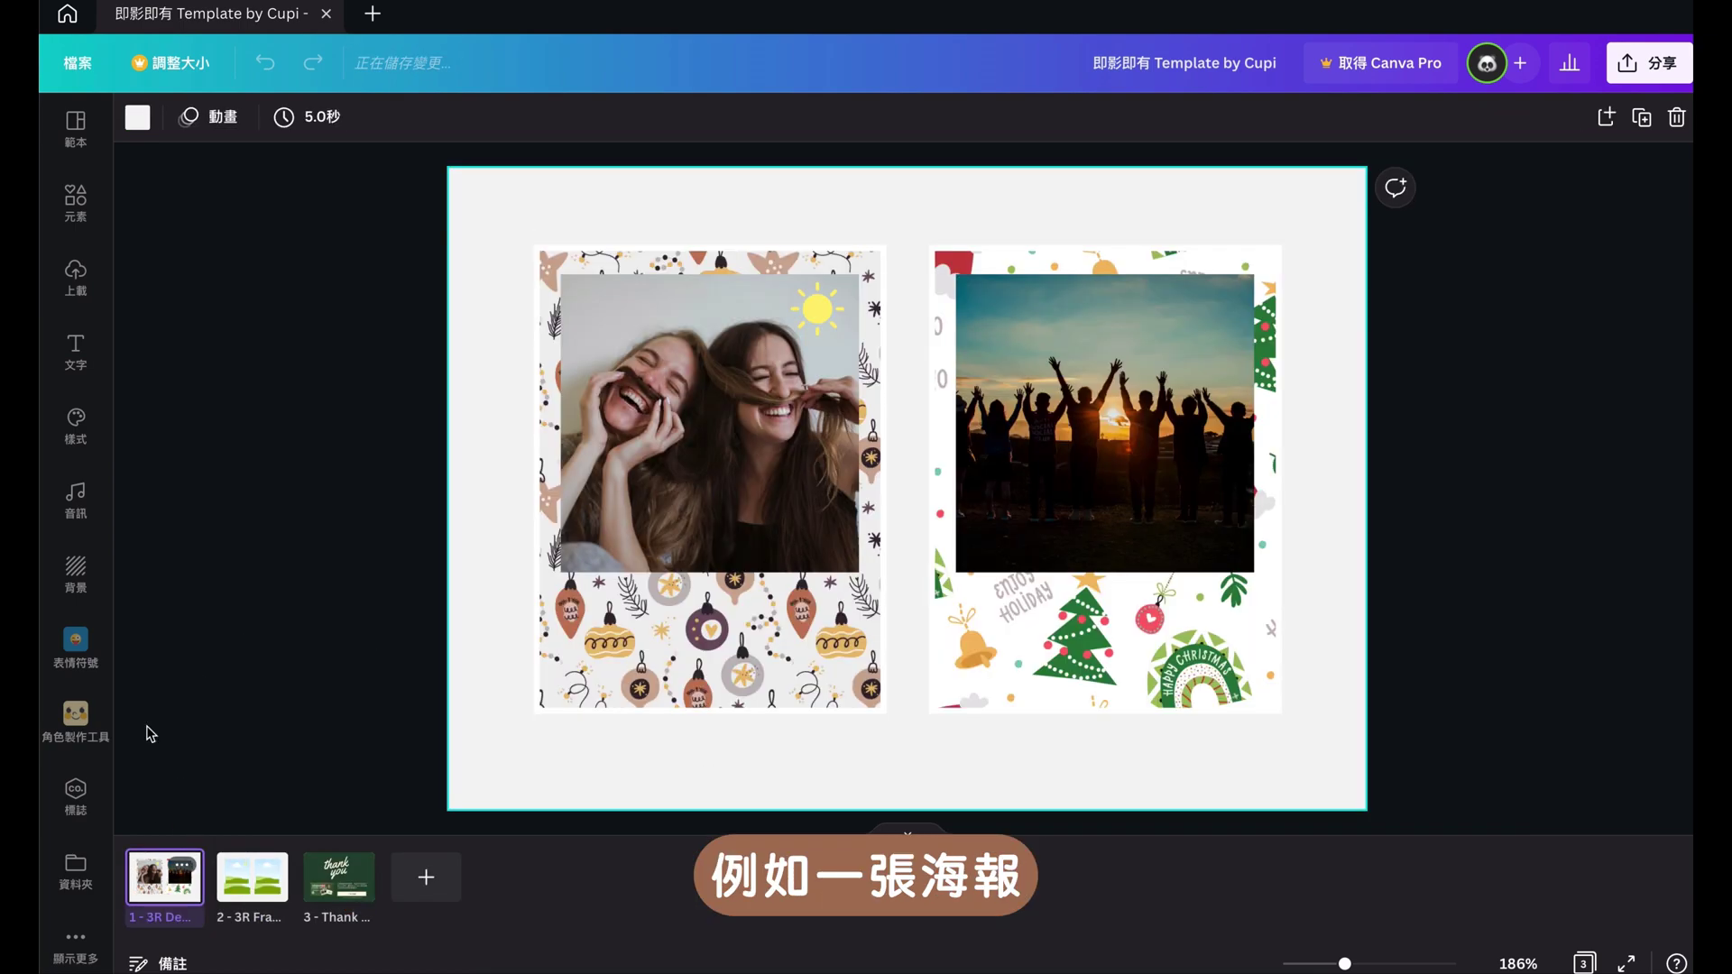
pyautogui.click(79, 222)
pyautogui.moveTo(268, 298); pyautogui.dragTo(818, 458)
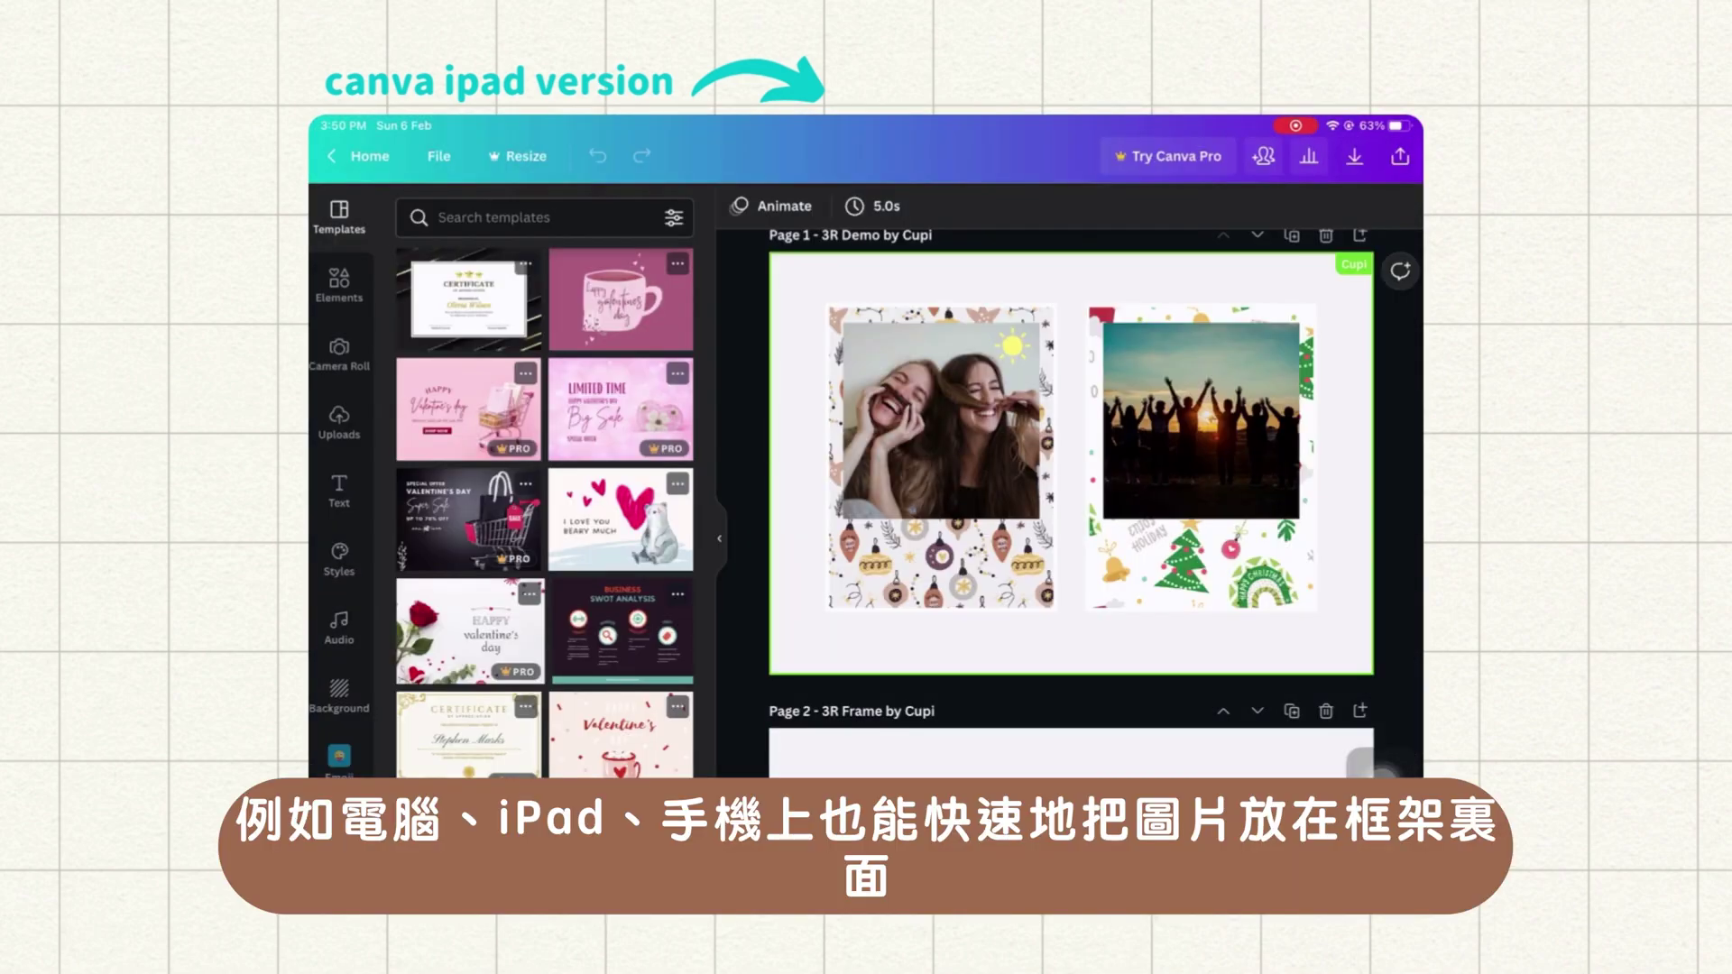
# Drag a library photo of two smiling women onto page 1's left frame.
pyautogui.click(339, 285)
pyautogui.scroll(-3, 546, 496)
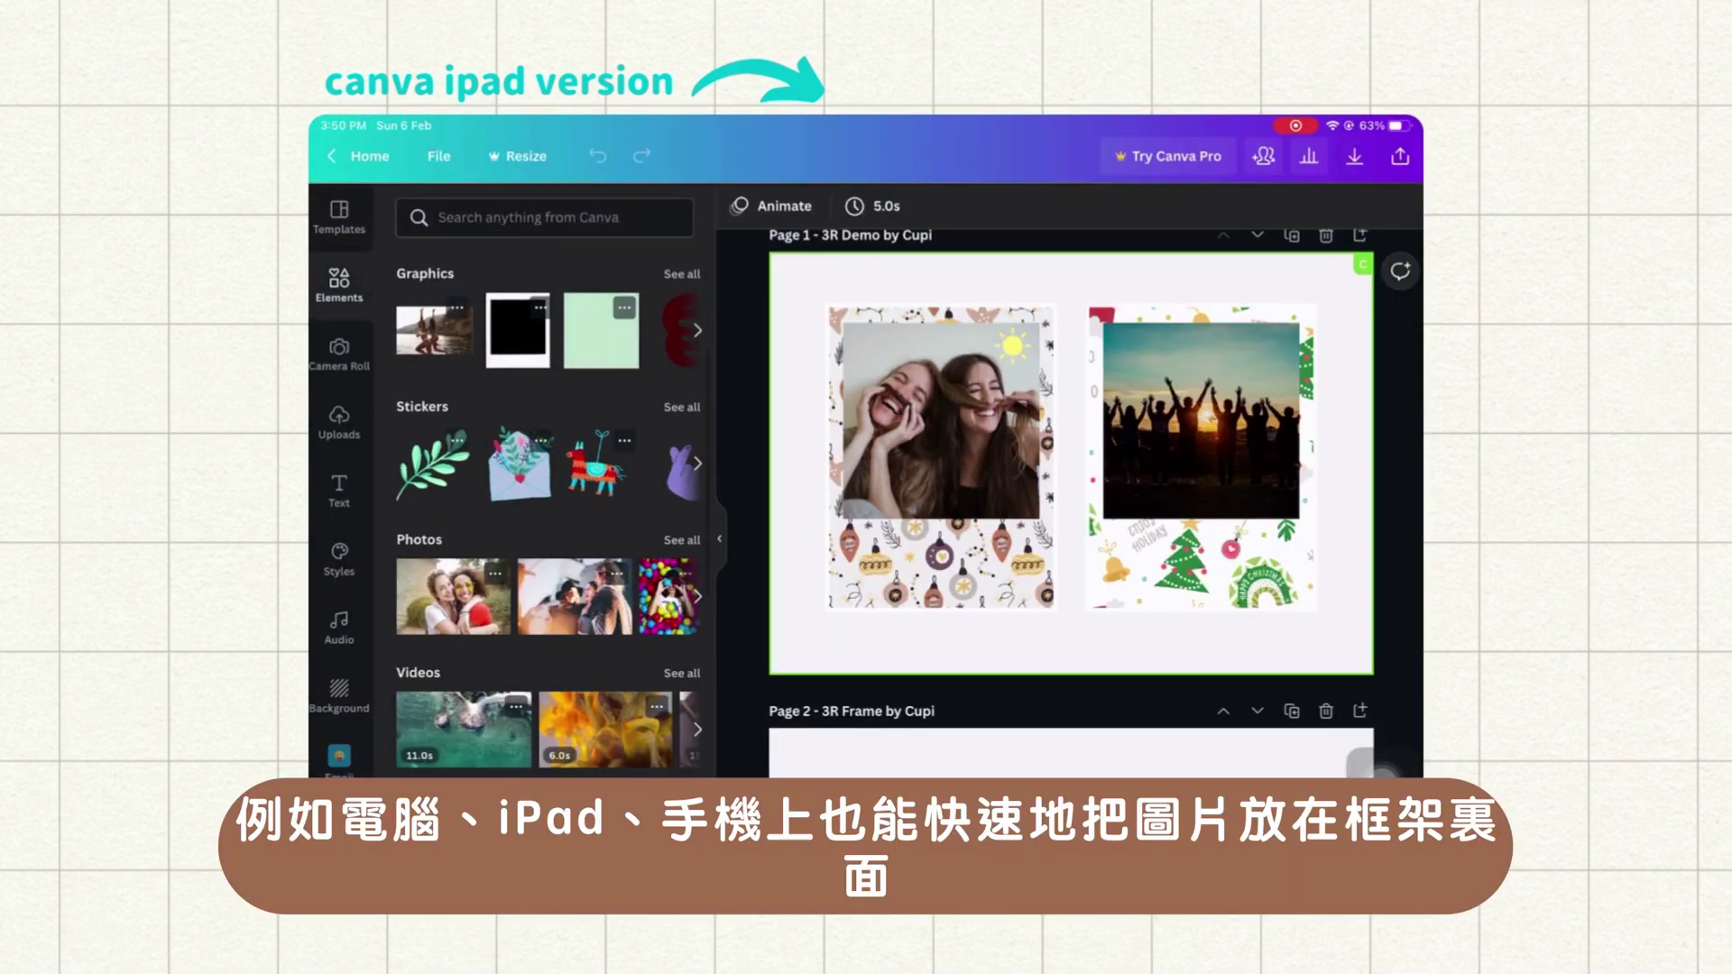
pyautogui.moveTo(454, 596); pyautogui.dragTo(1118, 541)
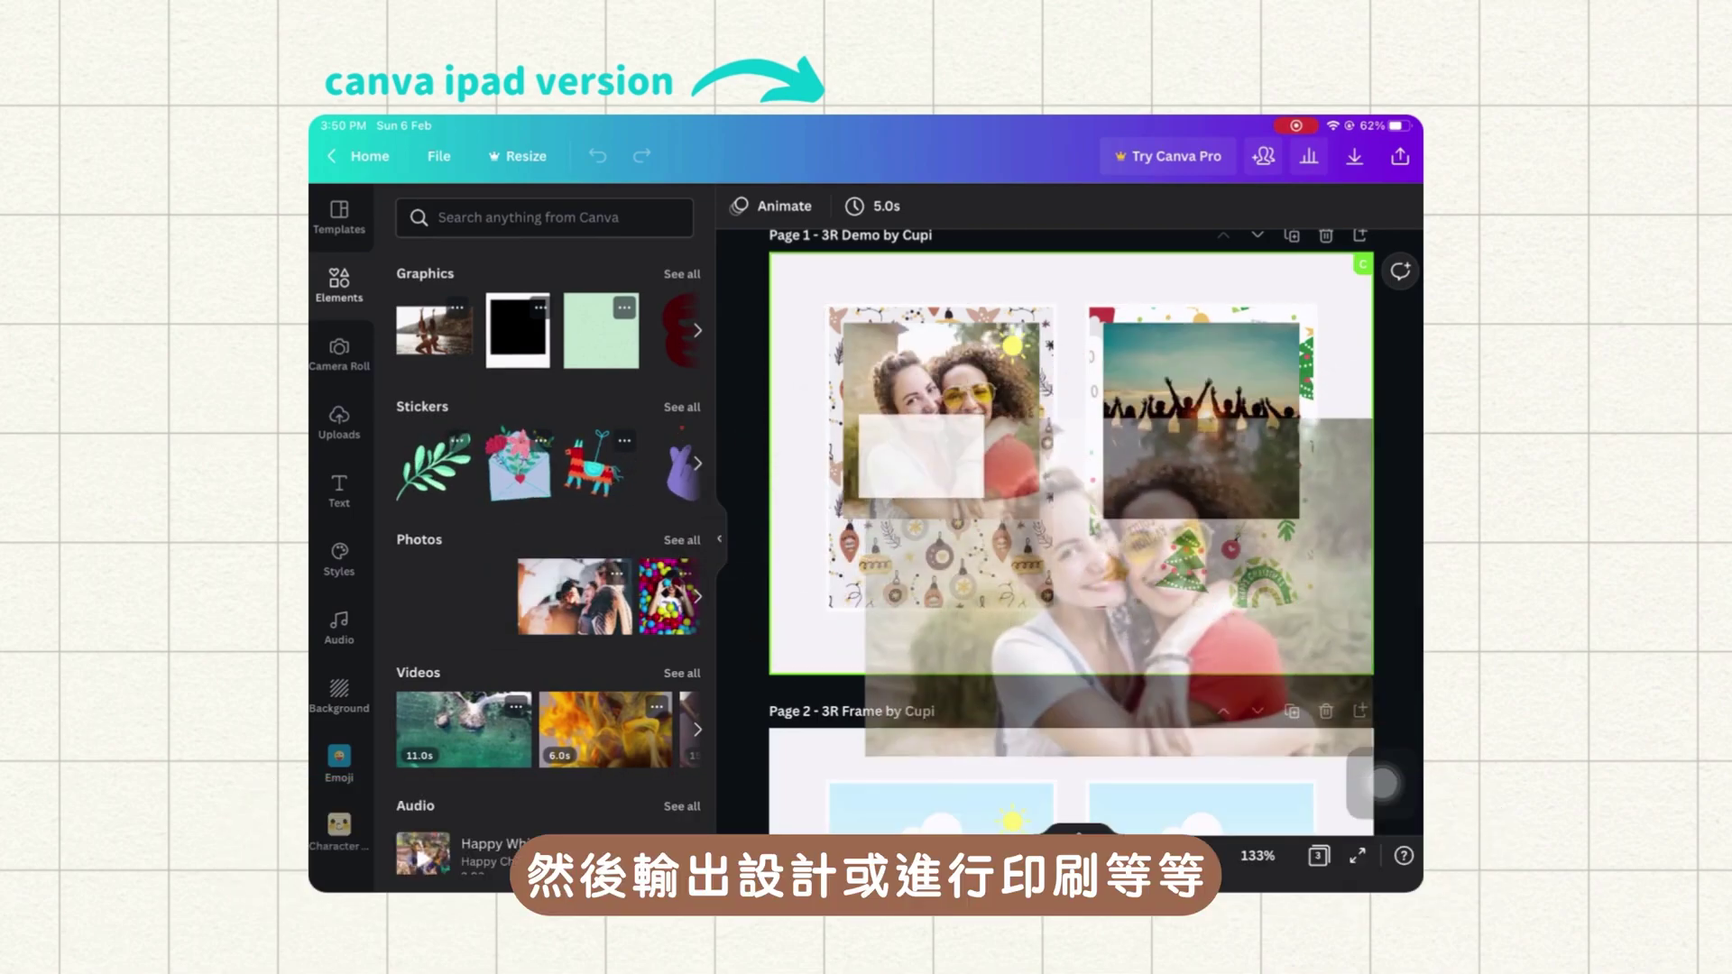